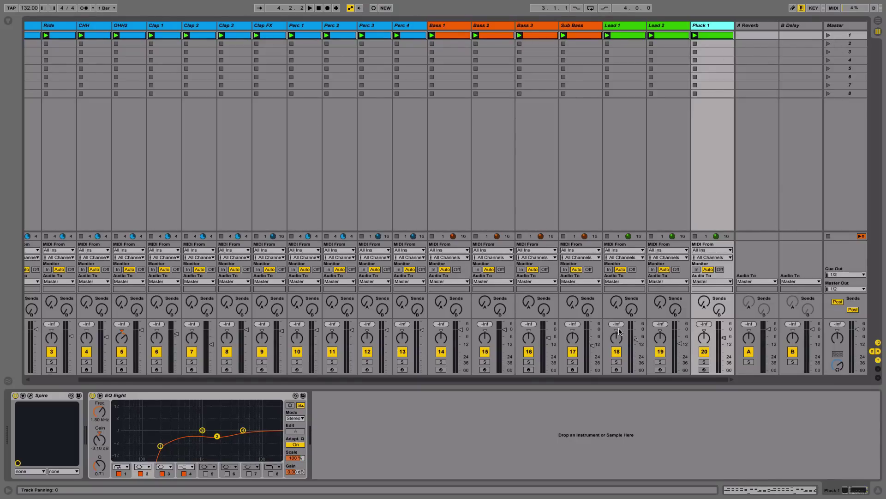
- Copy the clips of scene 1 from the Session view into the Arrangement, starting at bar 1
{"action": "left_click", "coordinate": [710, 93]}
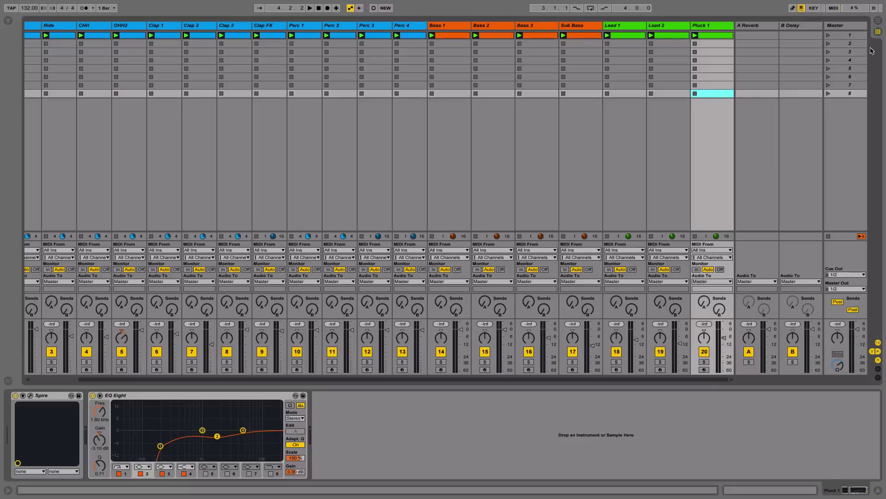
{"action": "left_click_drag", "start_coordinate": [837, 37], "coordinate": [247, 69]}
{"action": "key", "text": "Tab"}
{"action": "key", "text": "z"}
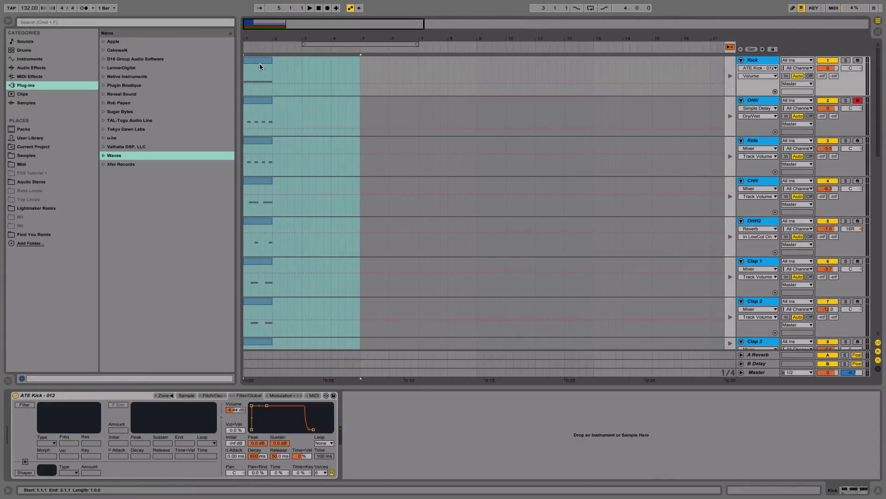
- Extend the clips on all tracks to bar 9, including the shorter Clap FX clip, making an eight-bar section
{"action": "left_click_drag", "start_coordinate": [271, 61], "coordinate": [477, 62]}
{"action": "scroll", "coordinate": [388, 237], "scroll_direction": "down", "scroll_amount": 4}
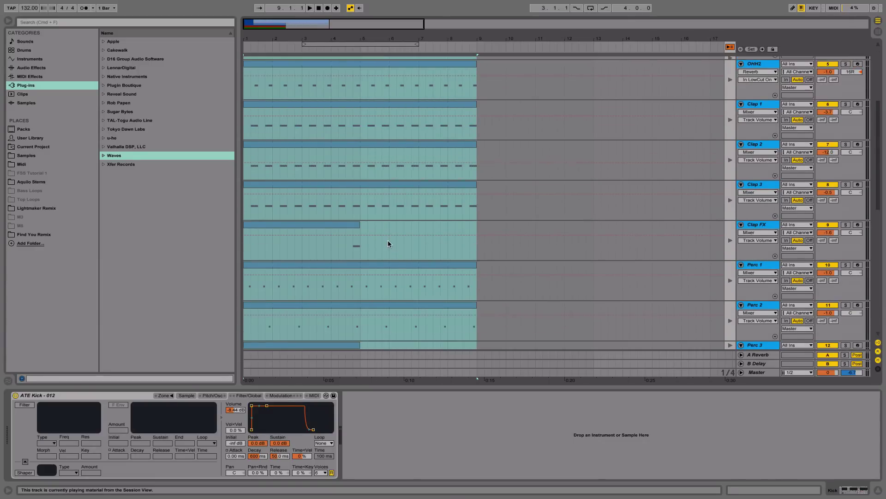
{"action": "left_click_drag", "start_coordinate": [359, 218], "coordinate": [477, 218]}
{"action": "scroll", "coordinate": [455, 268], "scroll_direction": "down", "scroll_amount": 4}
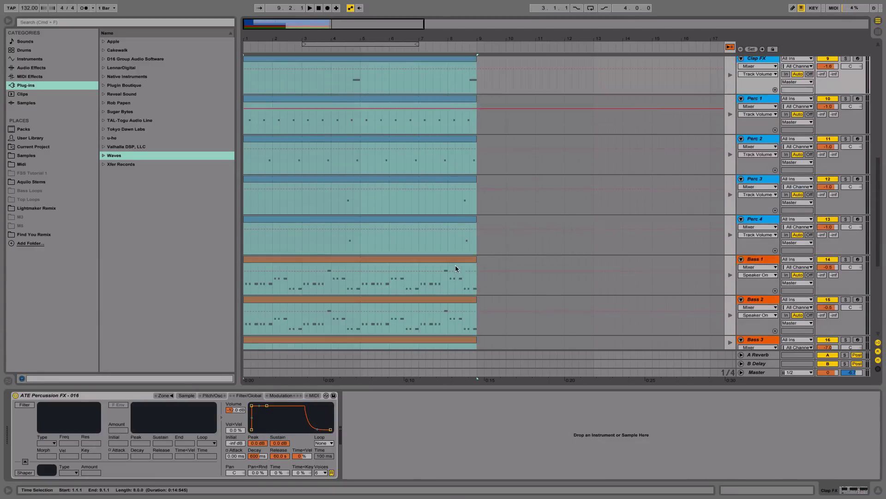
{"action": "scroll", "coordinate": [403, 270], "scroll_direction": "down", "scroll_amount": 5}
{"action": "scroll", "coordinate": [402, 270], "scroll_direction": "up", "scroll_amount": 15}
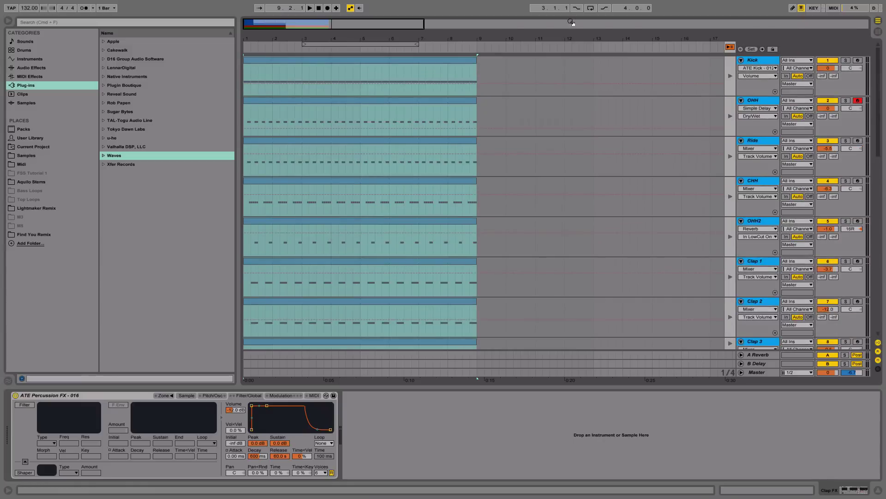
- Return all tracks to Arrangement playback and briefly play the section from the start
{"action": "left_click", "coordinate": [730, 47]}
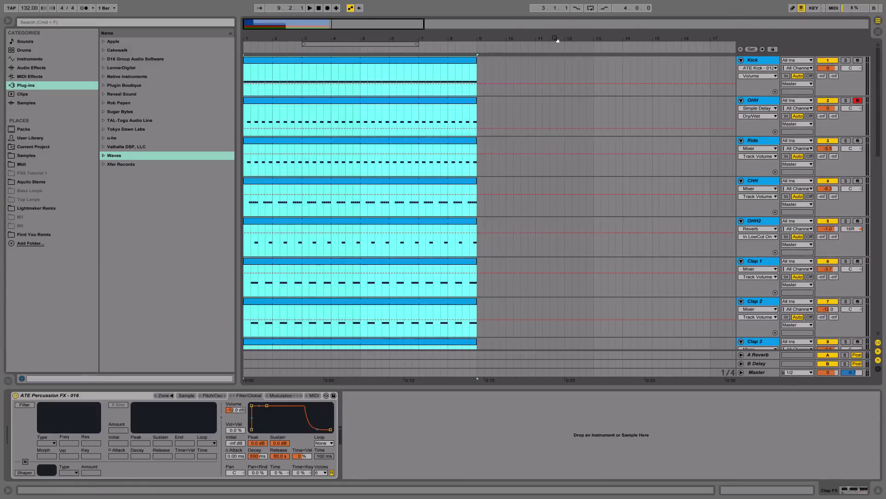
{"action": "left_click", "coordinate": [319, 8]}
{"action": "left_click", "coordinate": [310, 8]}
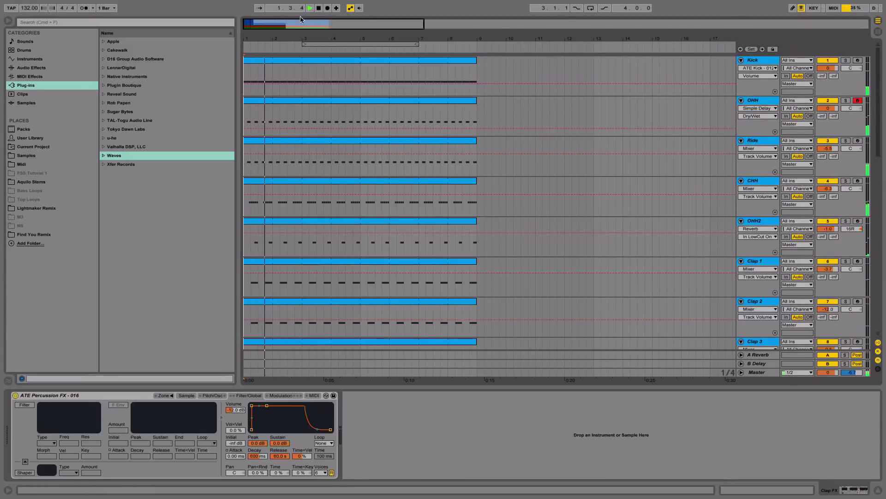
{"action": "left_click_drag", "start_coordinate": [295, 20], "coordinate": [296, 9]}
{"action": "key", "text": "space"}
- Set the loop range to eight bars from bar 1 and duplicate the full eight-bar section three times, up to bar 33
{"action": "left_click_drag", "start_coordinate": [316, 46], "coordinate": [366, 44]}
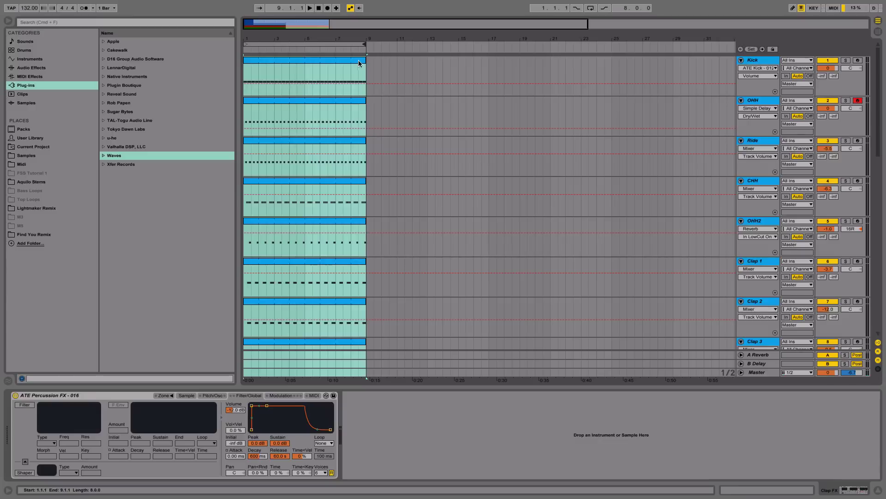
{"action": "left_click", "coordinate": [359, 60]}
{"action": "key", "text": "super+a"}
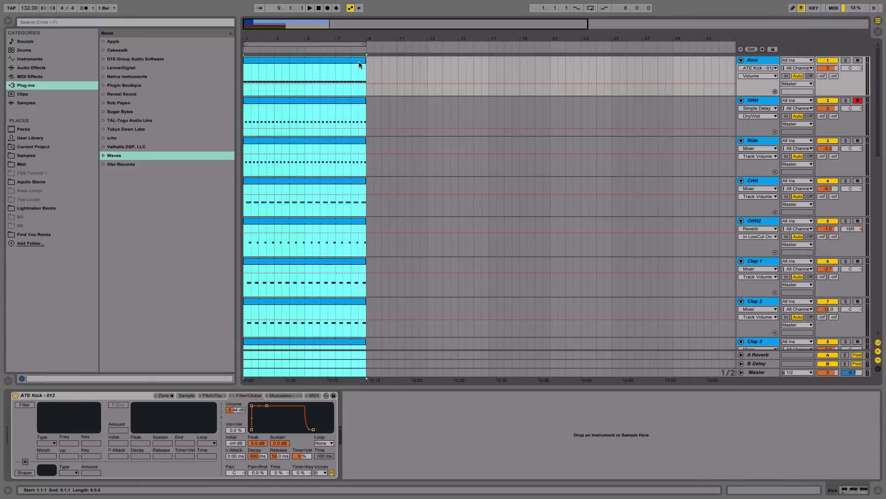
{"action": "key", "text": "ctrl+d"}
{"action": "key", "text": "ctrl+d"}
{"action": "key", "text": "ctrl+d"}
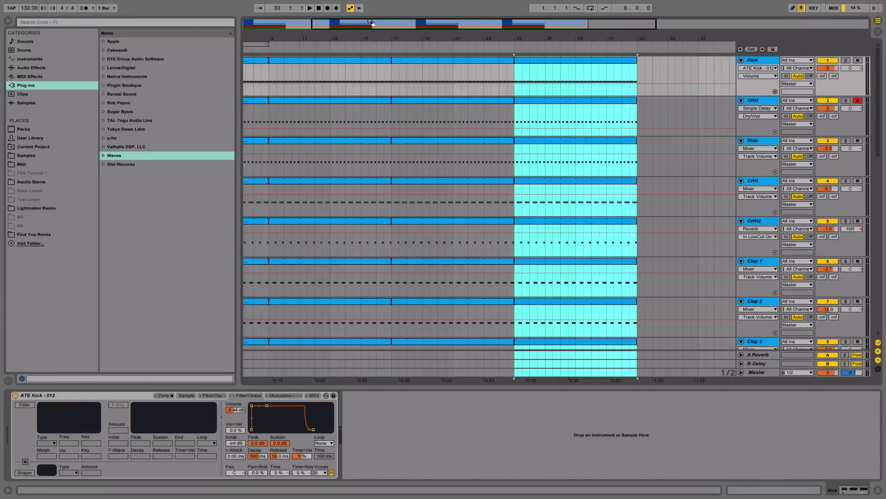
- Duplicate the whole 32-bar block across all tracks repeatedly until the arrangement reaches bar 225
{"action": "key", "text": "minus"}
{"action": "key", "text": "super+a"}
{"action": "key", "text": "ctrl+d"}
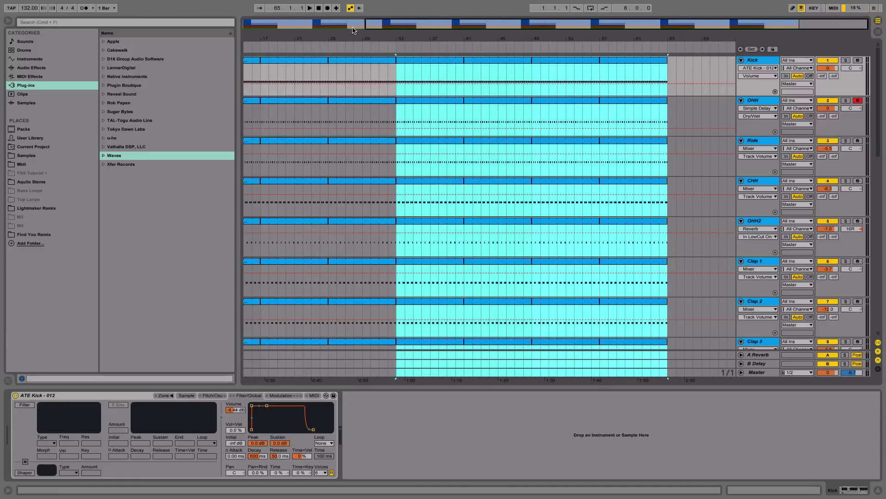
{"action": "key", "text": "ctrl+d"}
{"action": "key", "text": "ctrl+d"}
{"action": "key", "text": "ctrl+d"}
{"action": "key", "text": "ctrl+d"}
{"action": "key", "text": "ctrl+d"}
{"action": "key", "text": "ctrl+d"}
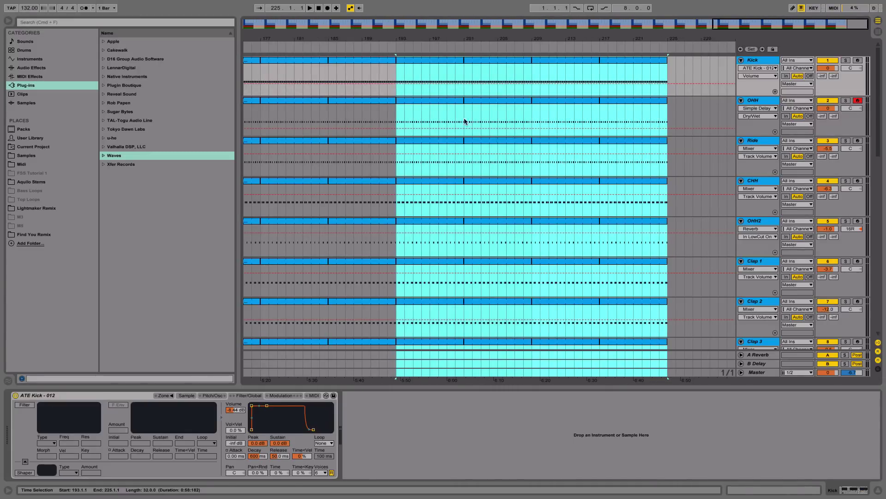
- Delete the clips between bars 201 and 225 on the Kick through Perc 4 tracks
{"action": "left_click", "coordinate": [480, 353]}
{"action": "left_click_drag", "start_coordinate": [668, 349], "coordinate": [466, 39]}
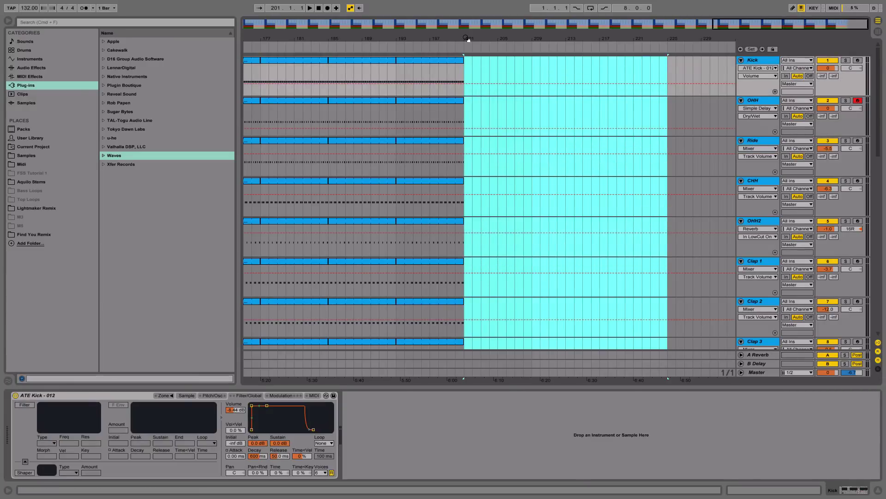
{"action": "scroll", "coordinate": [547, 287], "scroll_direction": "down", "scroll_amount": 8}
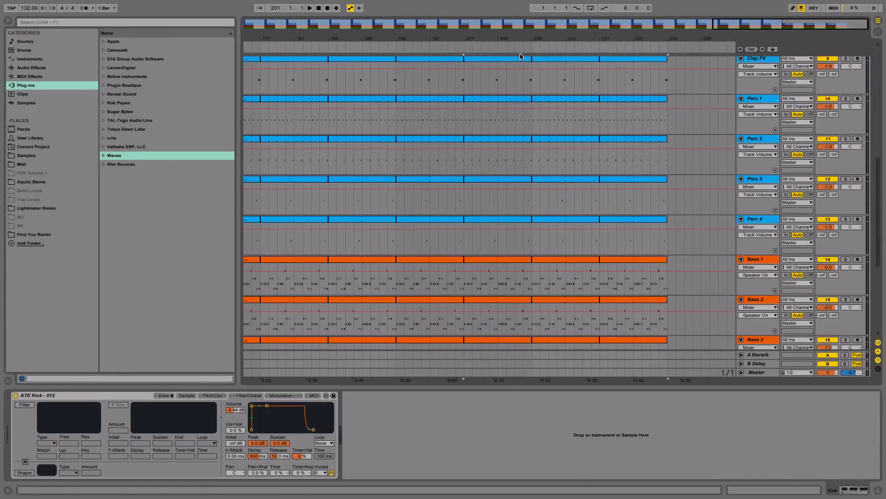
{"action": "scroll", "coordinate": [630, 209], "scroll_direction": "up", "scroll_amount": 7}
{"action": "scroll", "coordinate": [630, 209], "scroll_direction": "down", "scroll_amount": 6}
{"action": "left_click_drag", "start_coordinate": [465, 157], "coordinate": [663, 318]}
- Delete the clips between bars 201 and 225 on the bass, lead and pluck tracks
{"action": "scroll", "coordinate": [664, 318], "scroll_direction": "down", "scroll_amount": 5}
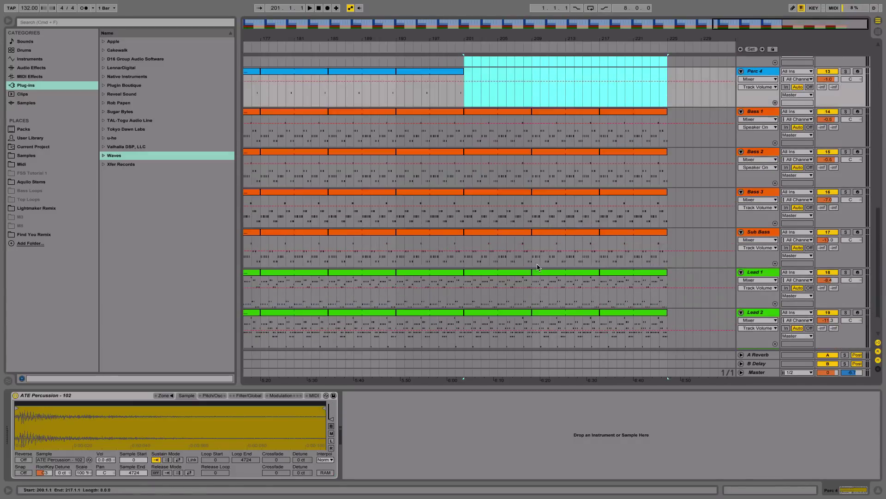
{"action": "left_click_drag", "start_coordinate": [465, 129], "coordinate": [672, 339]}
{"action": "key", "text": "Delete"}
{"action": "scroll", "coordinate": [515, 319], "scroll_direction": "down", "scroll_amount": 1}
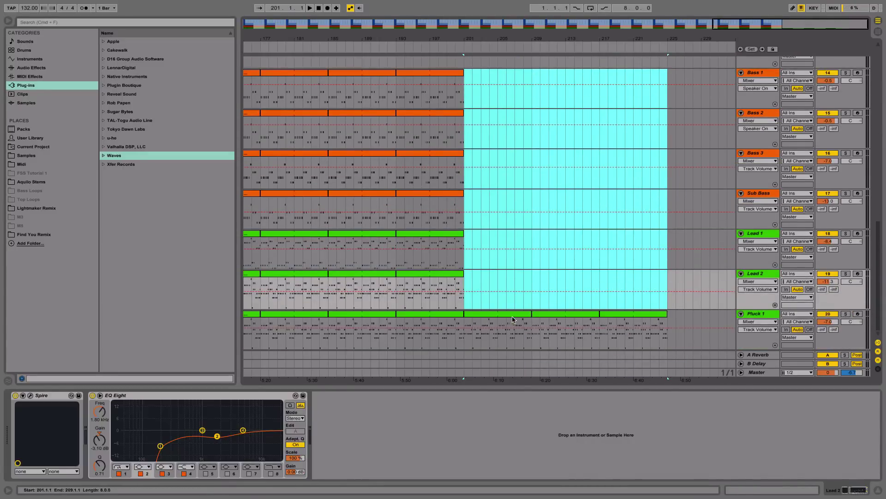
{"action": "left_click_drag", "start_coordinate": [465, 336], "coordinate": [647, 328]}
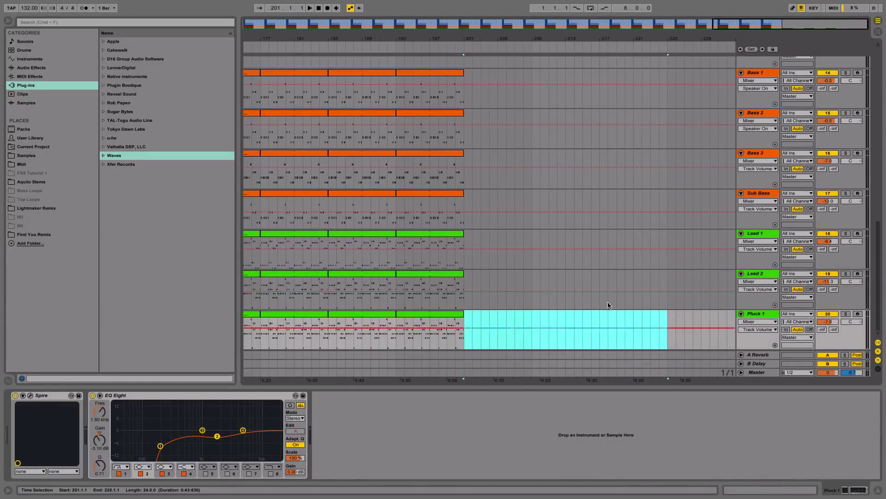
- Group the drum tracks from OHH through Perc 4, leaving the Kick track outside the group
{"action": "scroll", "coordinate": [486, 258], "scroll_direction": "up", "scroll_amount": 10}
{"action": "scroll", "coordinate": [486, 258], "scroll_direction": "up", "scroll_amount": 3}
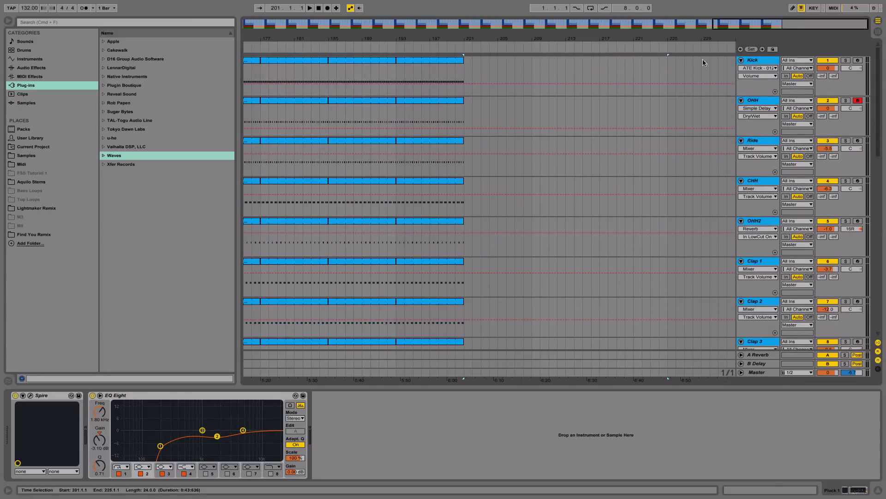
{"action": "left_click_drag", "start_coordinate": [775, 25], "coordinate": [771, 37]}
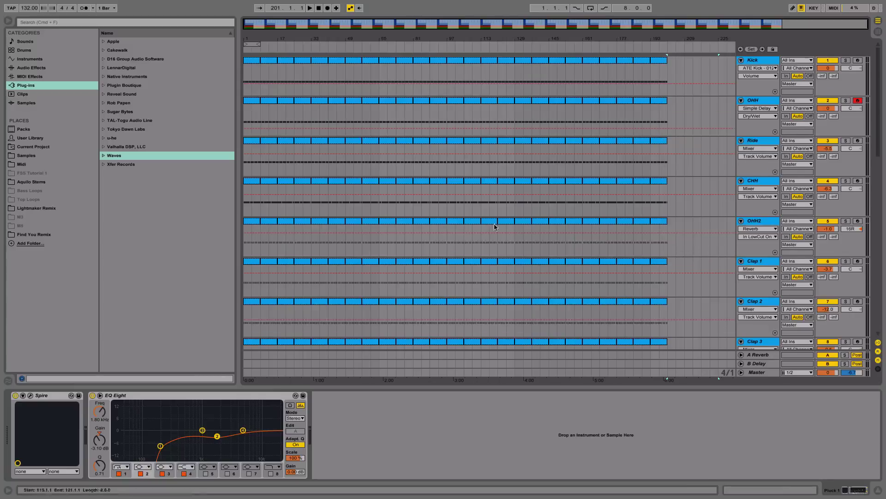
{"action": "scroll", "coordinate": [489, 220], "scroll_direction": "down", "scroll_amount": 5}
{"action": "scroll", "coordinate": [556, 289], "scroll_direction": "up", "scroll_amount": 5}
{"action": "left_click", "coordinate": [753, 62]}
{"action": "left_click", "coordinate": [761, 101]}
{"action": "scroll", "coordinate": [651, 217], "scroll_direction": "down", "scroll_amount": 5}
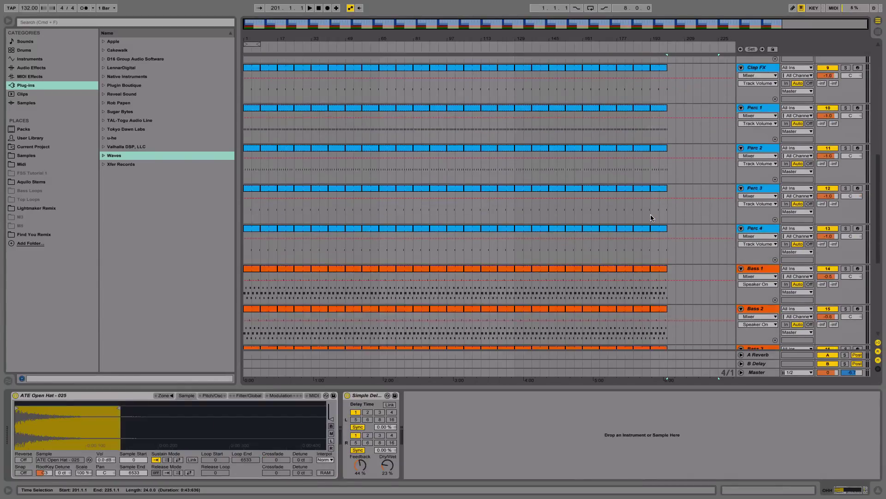
{"action": "scroll", "coordinate": [651, 217], "scroll_direction": "up", "scroll_amount": 2}
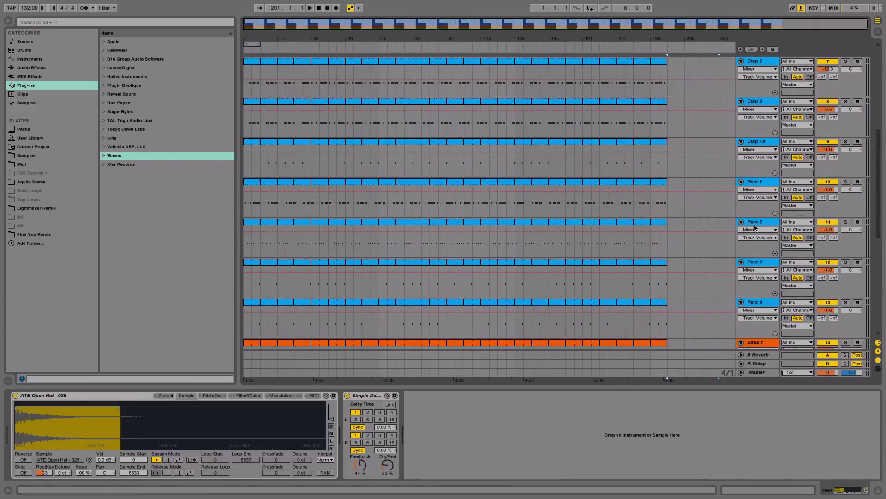
{"action": "left_click", "coordinate": [758, 302]}
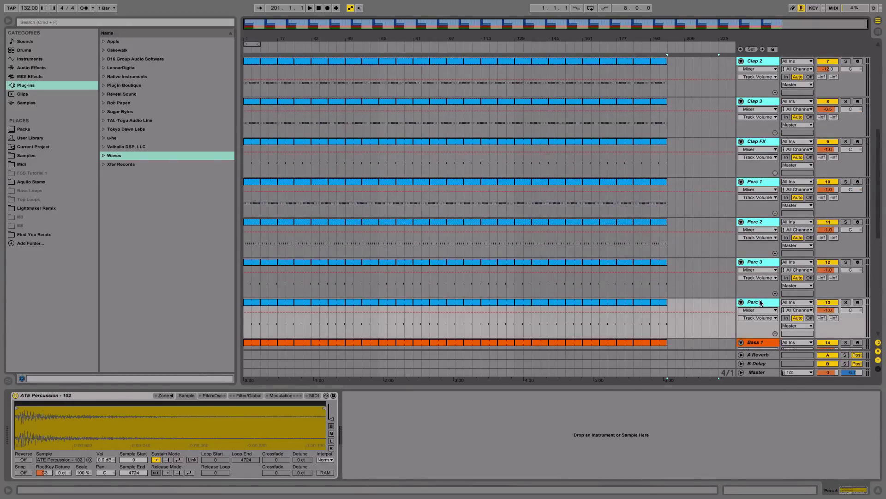
{"action": "key", "text": "super+g"}
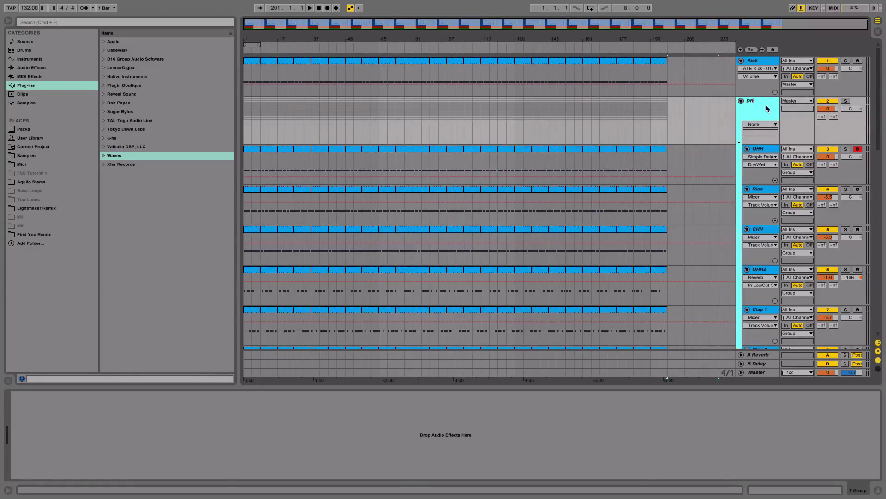
- Name the new group track Drums and colour it blue
{"action": "type", "text": "ms"}
{"action": "key", "text": "Return"}
{"action": "right_click", "coordinate": [766, 104]}
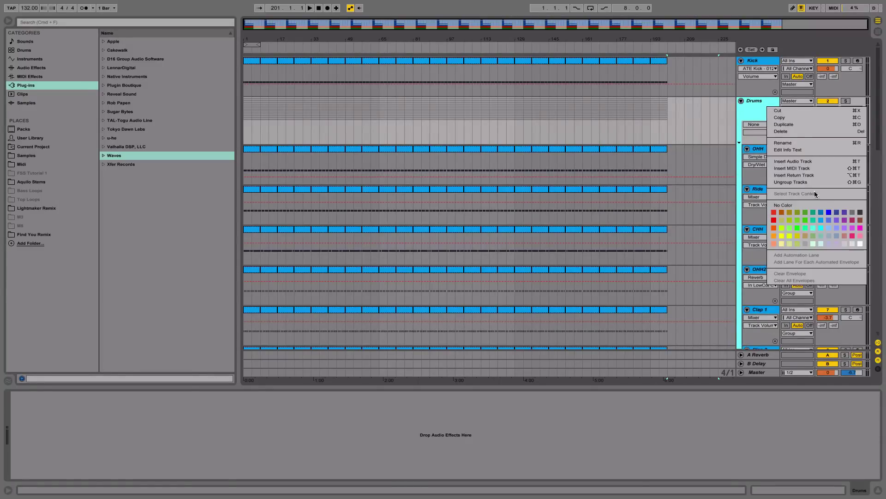
{"action": "left_click", "coordinate": [821, 214]}
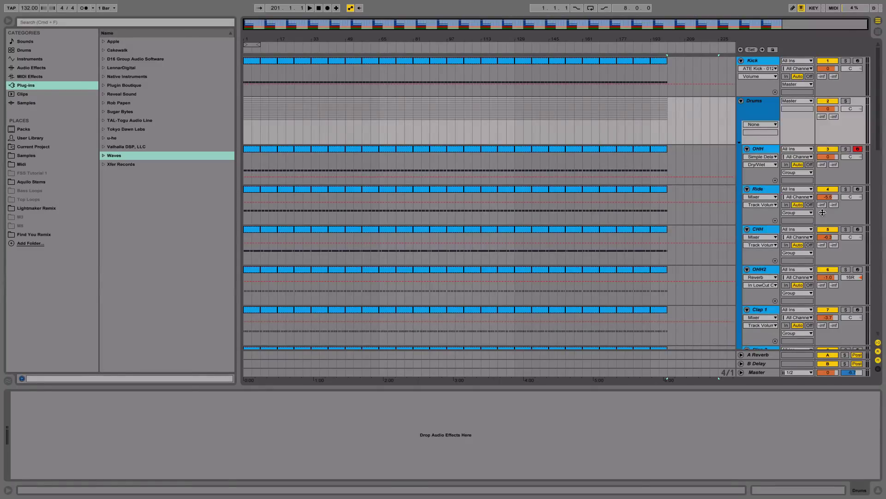
- Look through the tracks inside the Drums group and compare them with the separate Kick track
{"action": "left_click", "coordinate": [753, 103]}
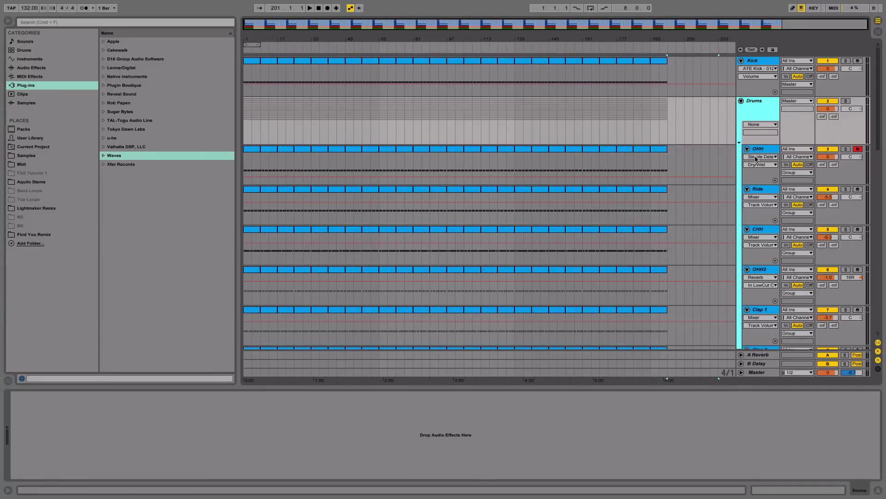
{"action": "left_click", "coordinate": [491, 27]}
{"action": "left_click", "coordinate": [762, 64]}
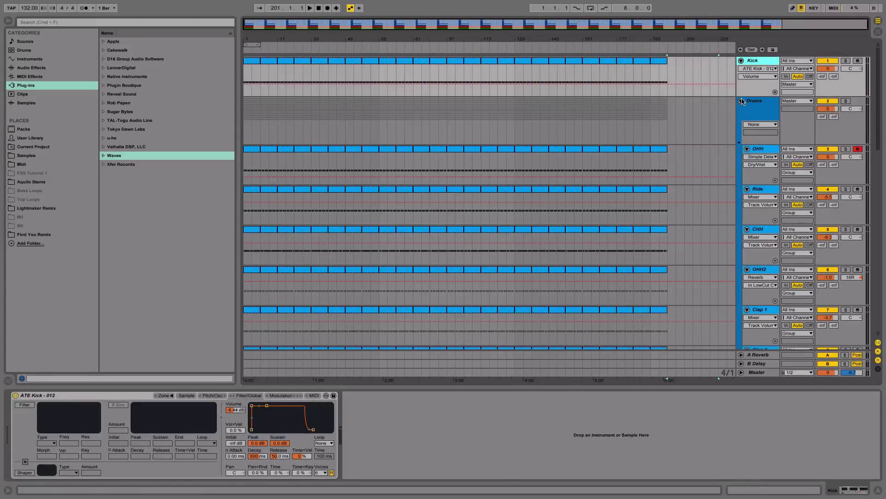
{"action": "left_click", "coordinate": [751, 109]}
{"action": "scroll", "coordinate": [682, 213], "scroll_direction": "down", "scroll_amount": 10}
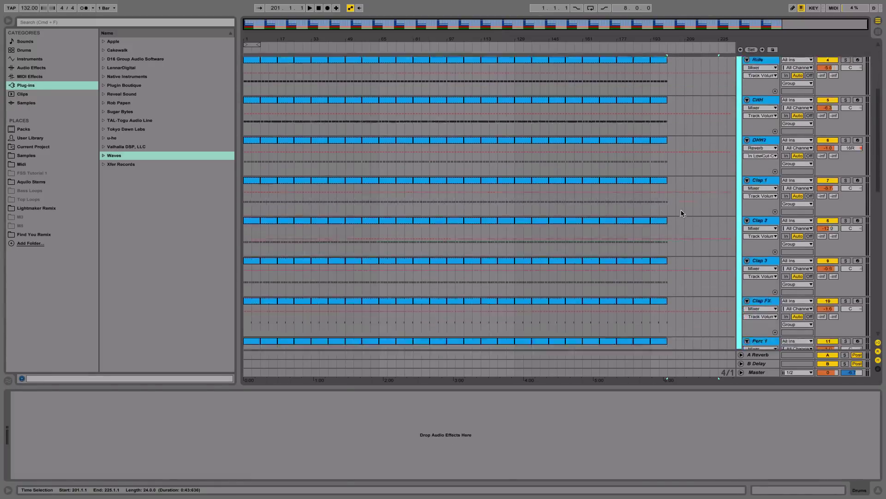
{"action": "scroll", "coordinate": [682, 212], "scroll_direction": "up", "scroll_amount": 2}
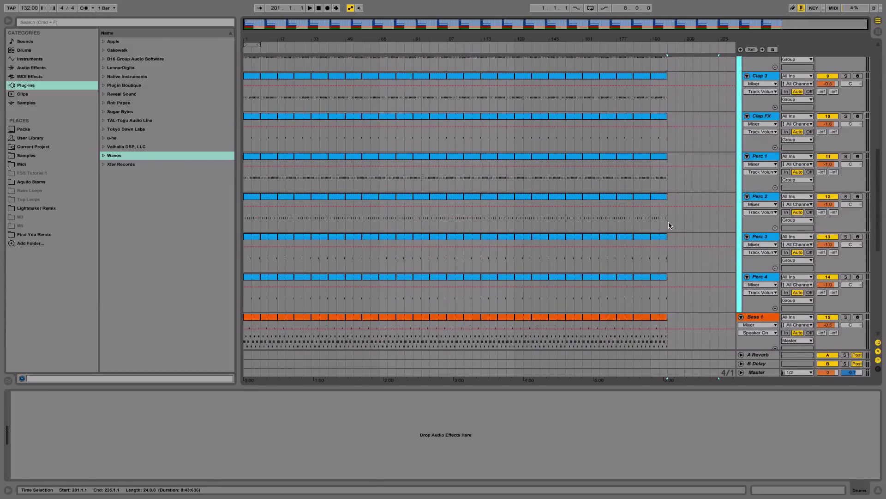
{"action": "scroll", "coordinate": [669, 224], "scroll_direction": "up", "scroll_amount": 15}
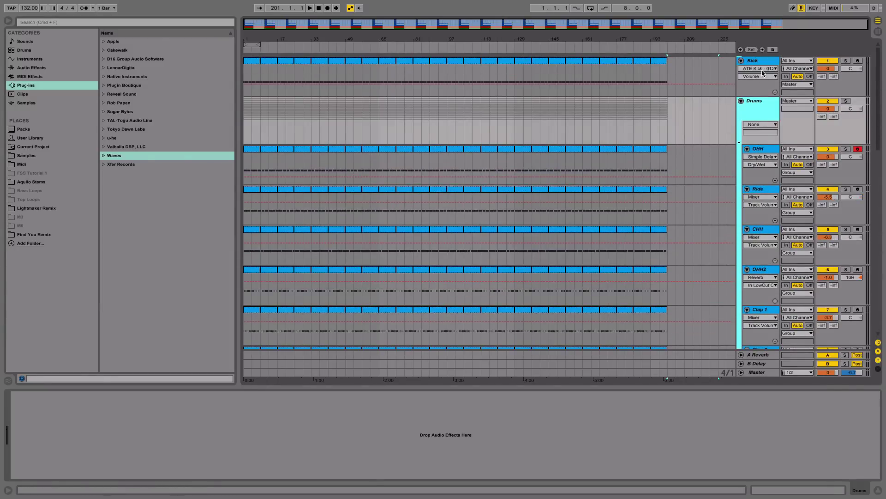
{"action": "left_click", "coordinate": [602, 394]}
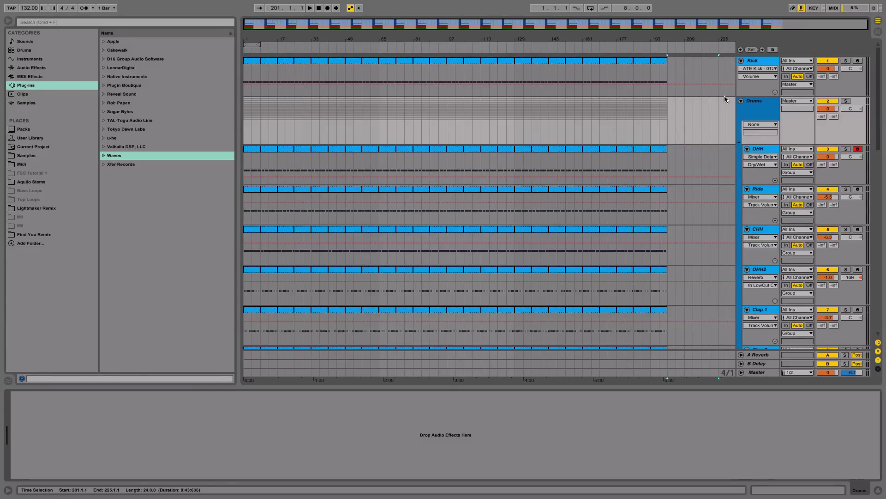
{"action": "left_click", "coordinate": [753, 112]}
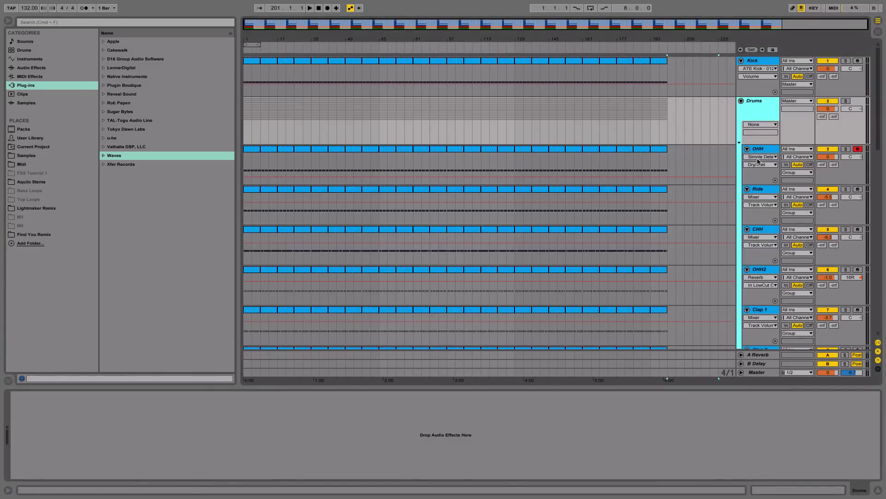
{"action": "left_click", "coordinate": [746, 67]}
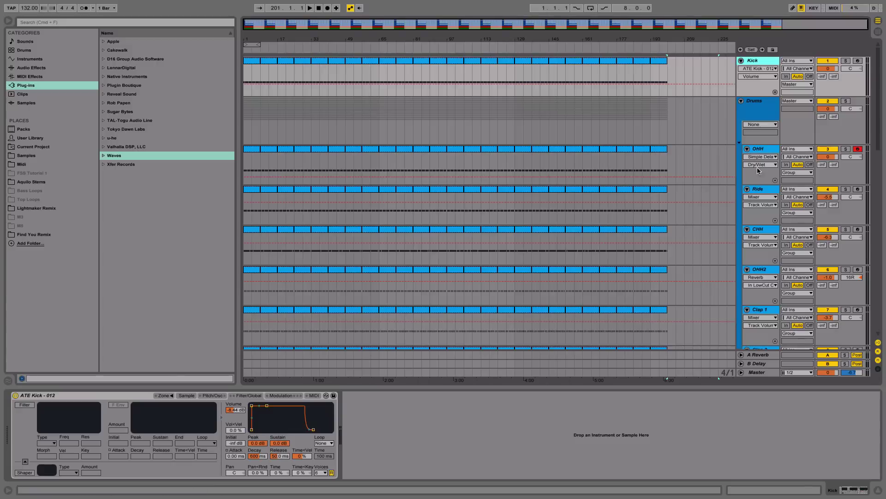
{"action": "left_click", "coordinate": [762, 97]}
{"action": "left_click", "coordinate": [772, 69]}
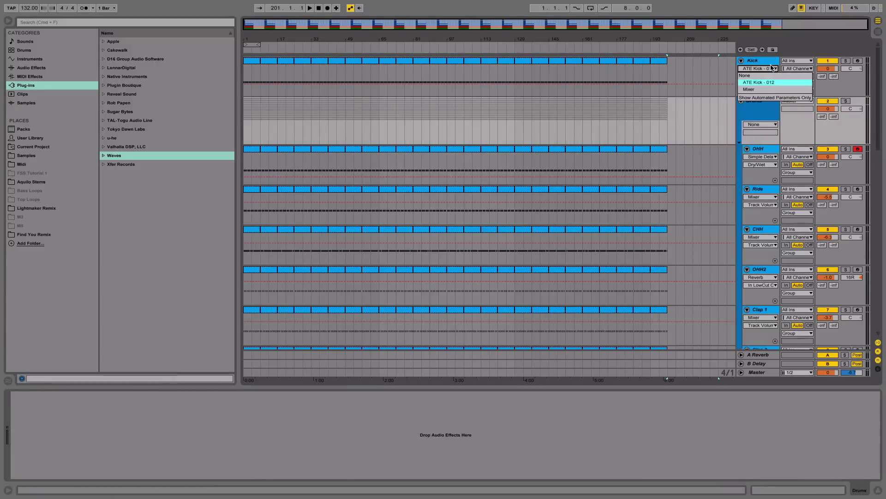
{"action": "left_click", "coordinate": [770, 63]}
{"action": "left_click", "coordinate": [770, 63]}
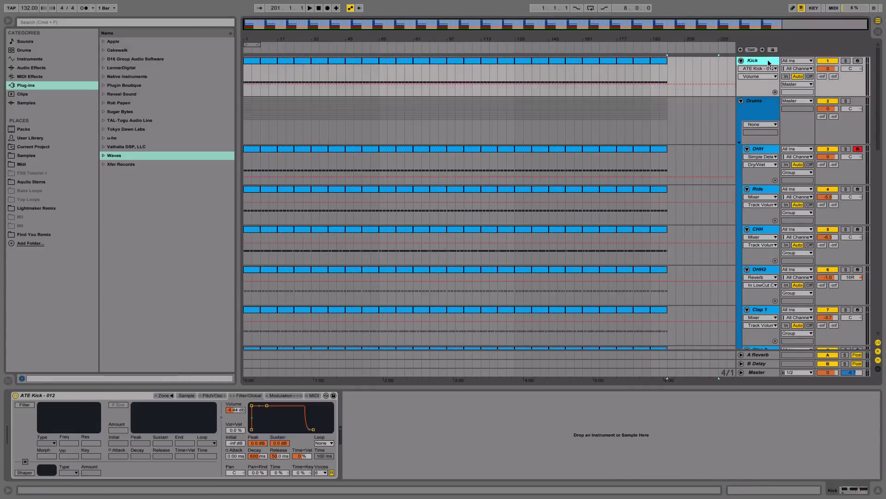
- Check the Drums group's tracks against the Kick track once more, and collapse the Drums group
{"action": "left_click", "coordinate": [760, 131]}
{"action": "scroll", "coordinate": [650, 276], "scroll_direction": "down", "scroll_amount": 5}
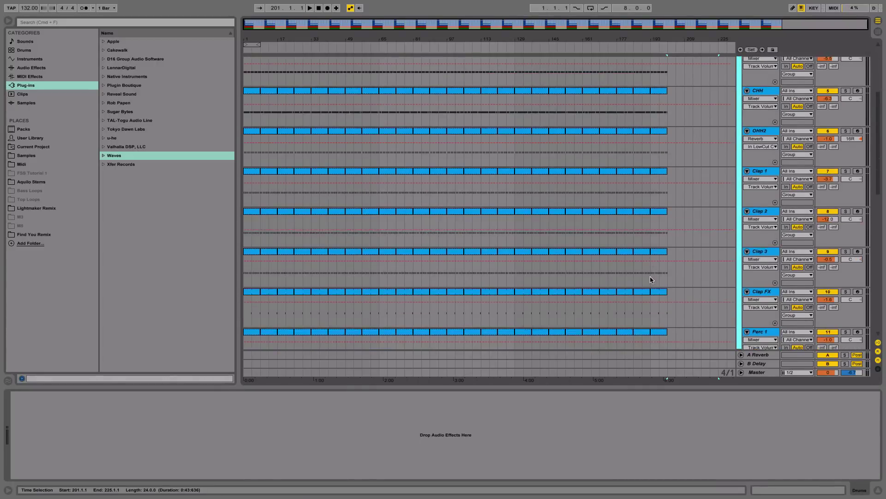
{"action": "scroll", "coordinate": [650, 280], "scroll_direction": "up", "scroll_amount": 6}
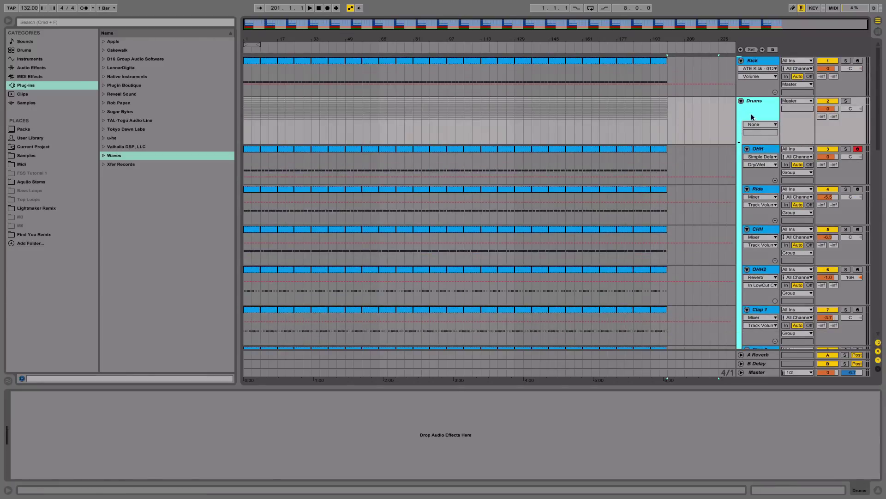
{"action": "left_click", "coordinate": [757, 59]}
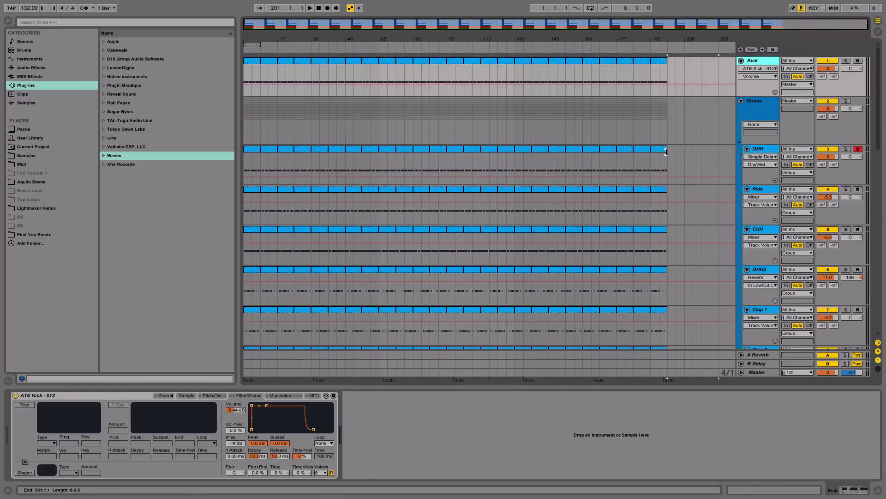
{"action": "left_click", "coordinate": [741, 100]}
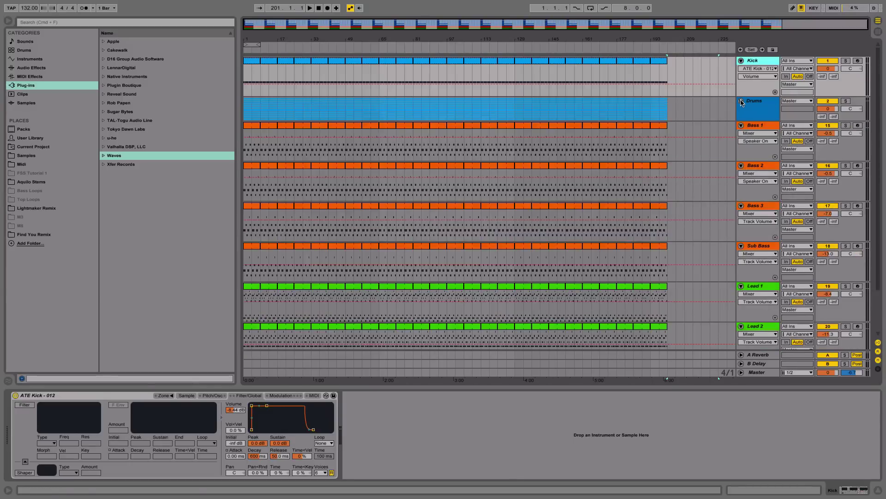
- Group the Bass 1, Bass 2 and Bass 3 tracks, leaving the Sub Bass track outside the group
{"action": "left_click", "coordinate": [771, 131]}
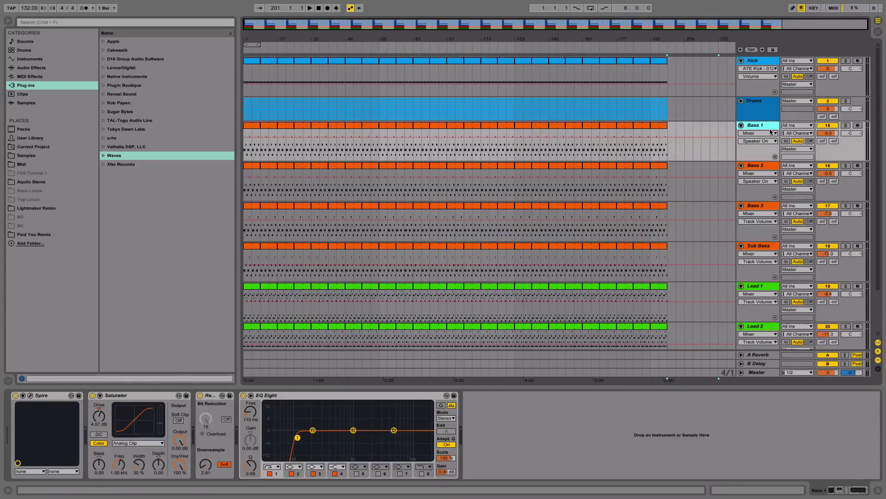
{"action": "left_click", "coordinate": [764, 250]}
{"action": "left_click", "coordinate": [765, 126]}
{"action": "left_click", "coordinate": [756, 207]}
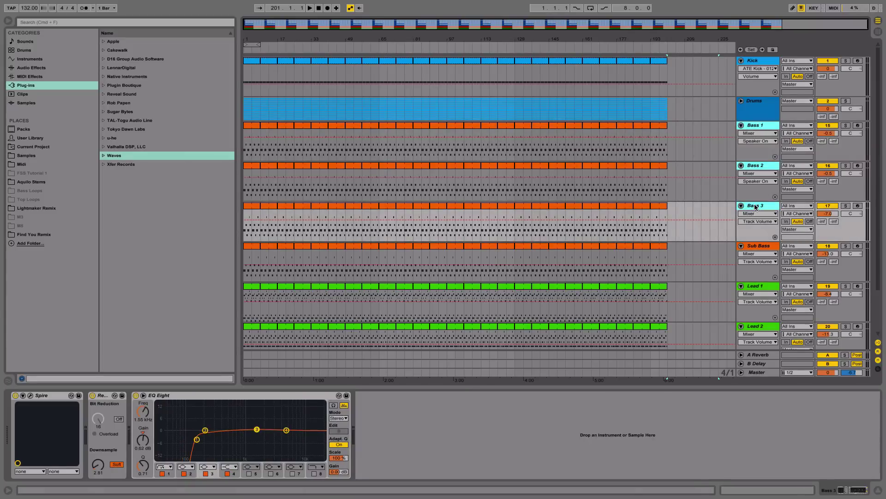
{"action": "key", "text": "super+g"}
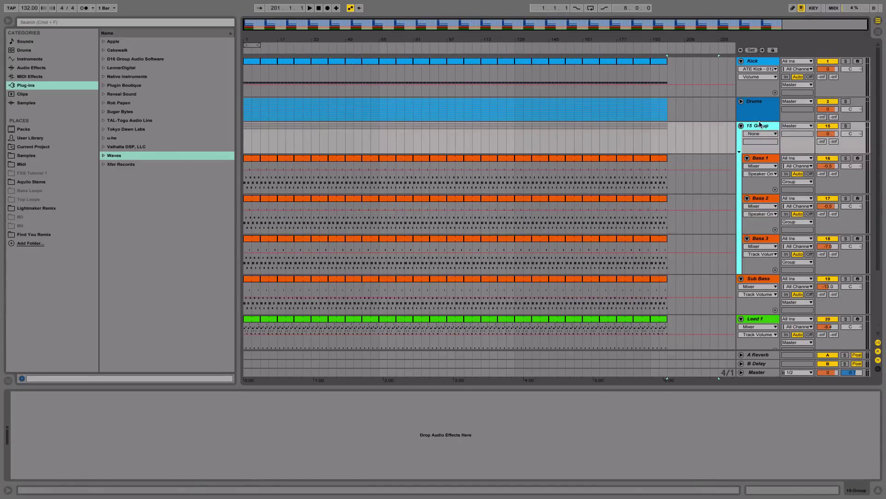
- Name the new bass group track Sub Bass
{"action": "key", "text": "super+r"}
{"action": "type", "text": "Sub"}
{"action": "left_click", "coordinate": [714, 268]}
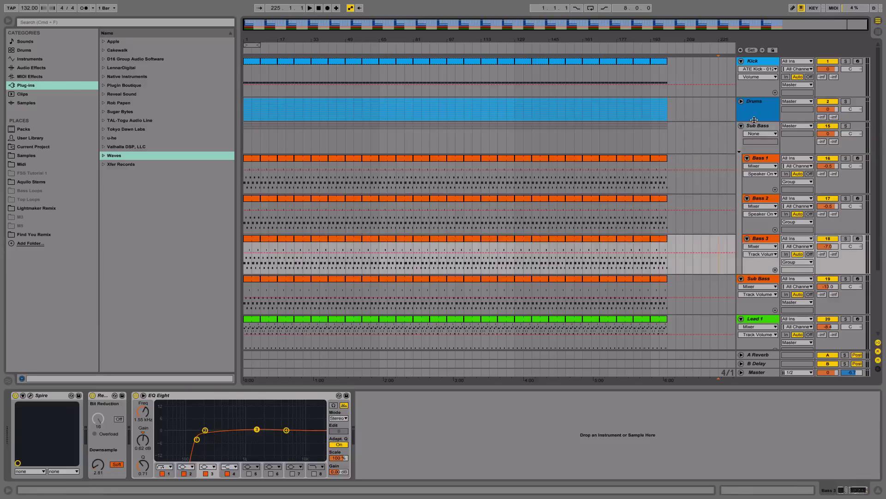
- Rename the group track of the three bass tracks as Bass and colour it red
{"action": "left_click", "coordinate": [763, 126]}
{"action": "key", "text": "super+r"}
{"action": "type", "text": "Bass"}
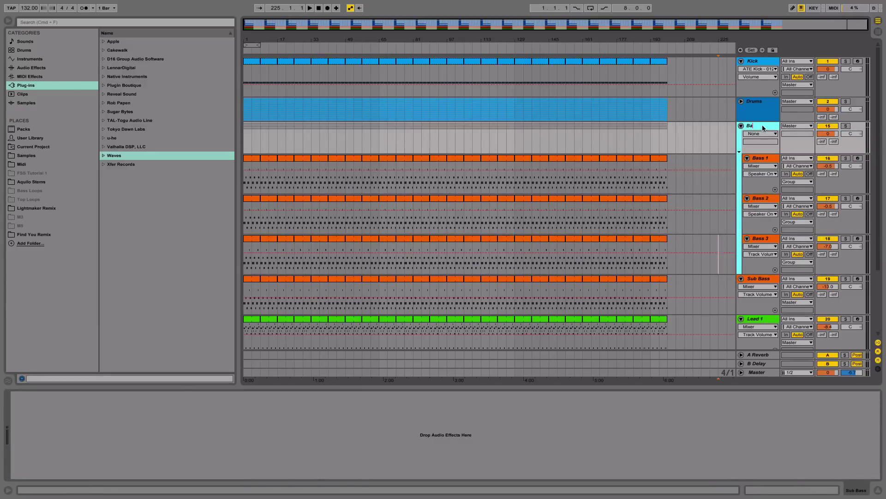
{"action": "key", "text": "Return"}
{"action": "right_click", "coordinate": [763, 124]}
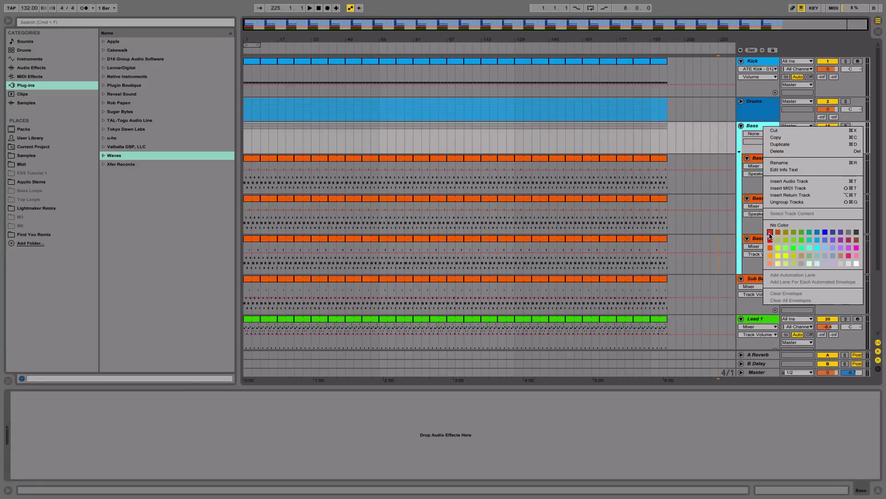
{"action": "left_click", "coordinate": [769, 233]}
- Collapse the Bass group and fold the Sub Bass track
{"action": "left_click", "coordinate": [741, 126]}
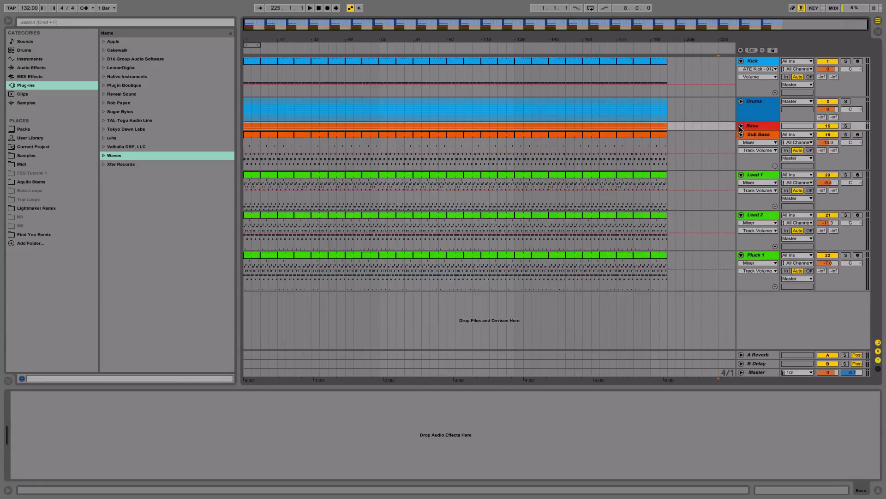
{"action": "left_click", "coordinate": [749, 138]}
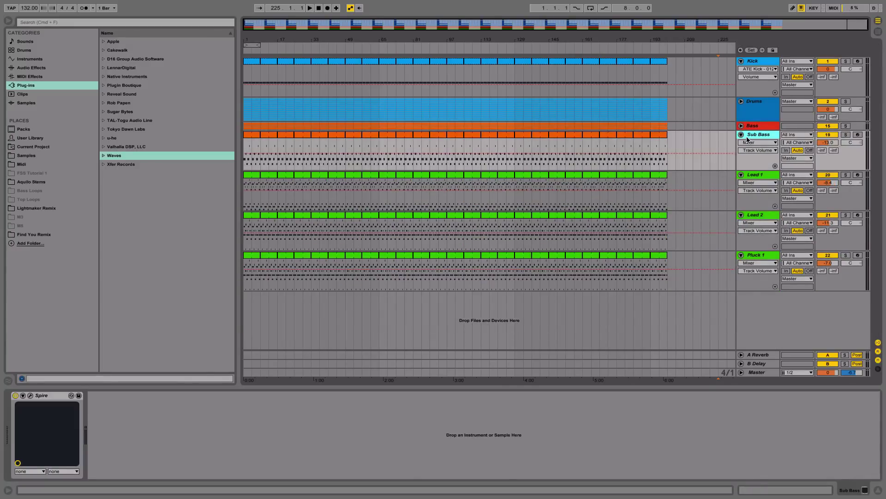
{"action": "left_click", "coordinate": [741, 134]}
- Group the Lead 1, Lead 2 and Pluck 1 tracks and name the group Synths
{"action": "left_click", "coordinate": [747, 147]}
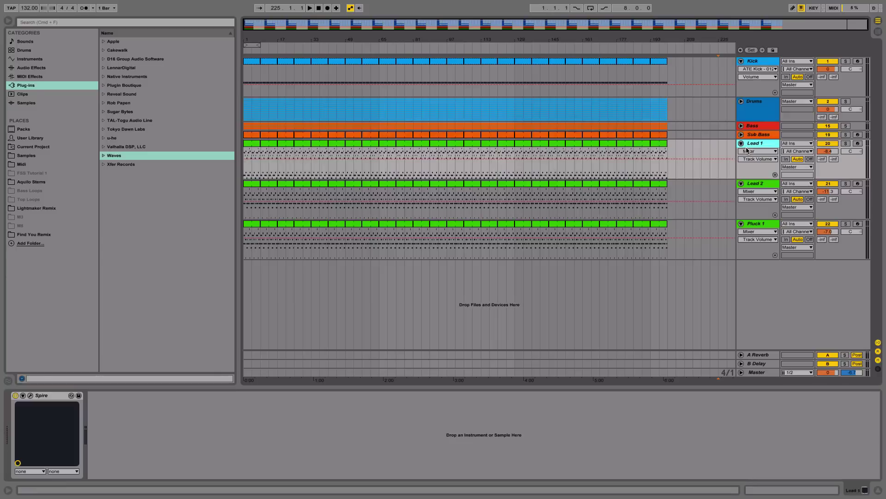
{"action": "left_click", "coordinate": [752, 226]}
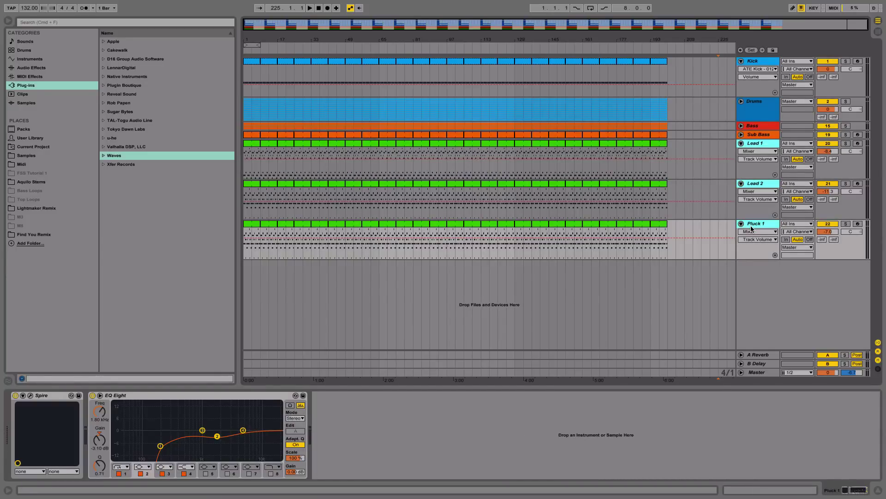
{"action": "key", "text": "super+g"}
{"action": "type", "text": "Synths"}
{"action": "key", "text": "Return"}
{"action": "key", "text": "super+r"}
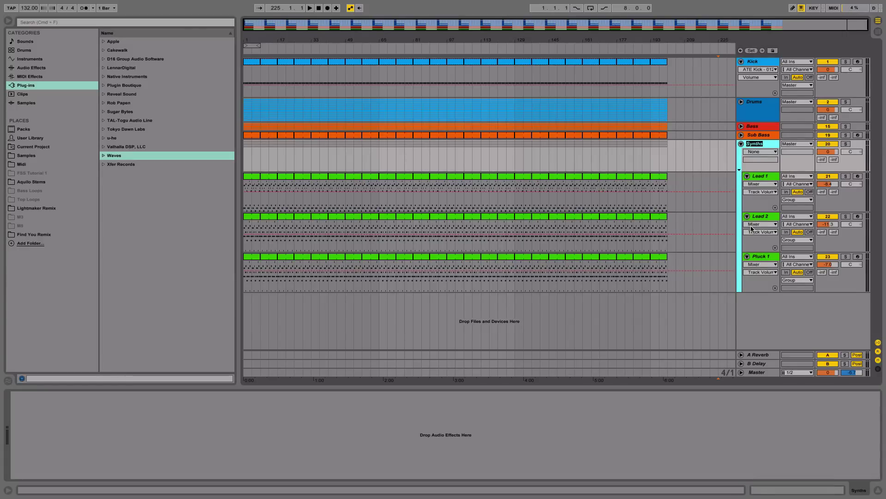
{"action": "left_click", "coordinate": [748, 230]}
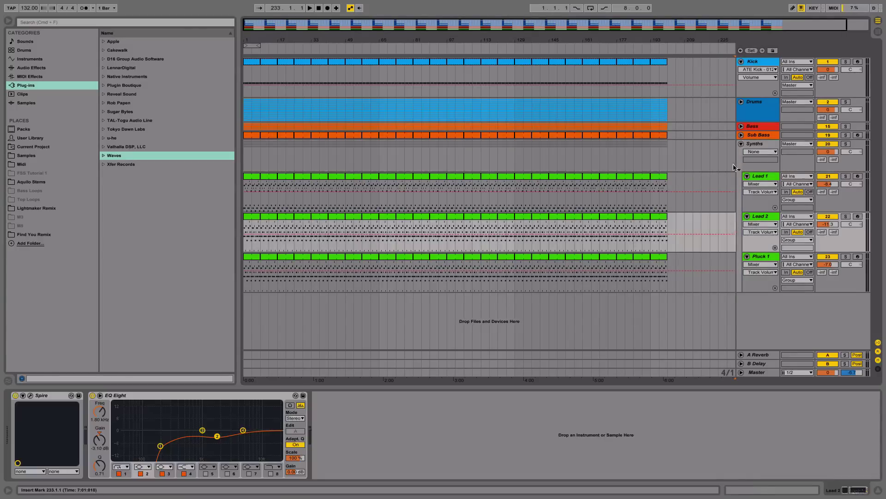
- Colour the Synths group track green and collapse the group
{"action": "left_click", "coordinate": [755, 146]}
{"action": "right_click", "coordinate": [756, 147]}
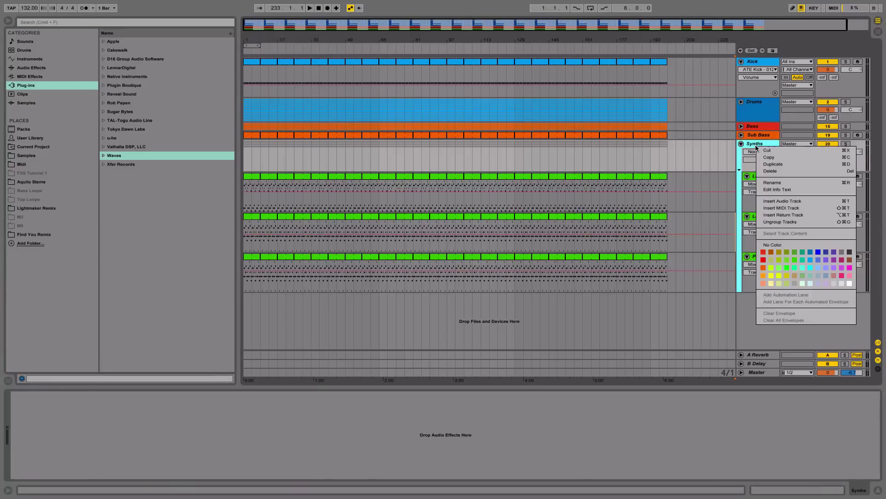
{"action": "left_click", "coordinate": [795, 253]}
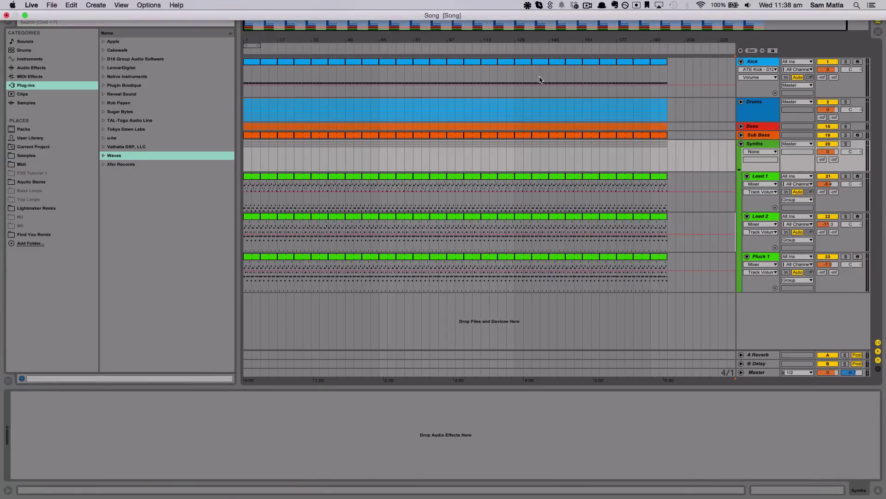
{"action": "left_click", "coordinate": [742, 143]}
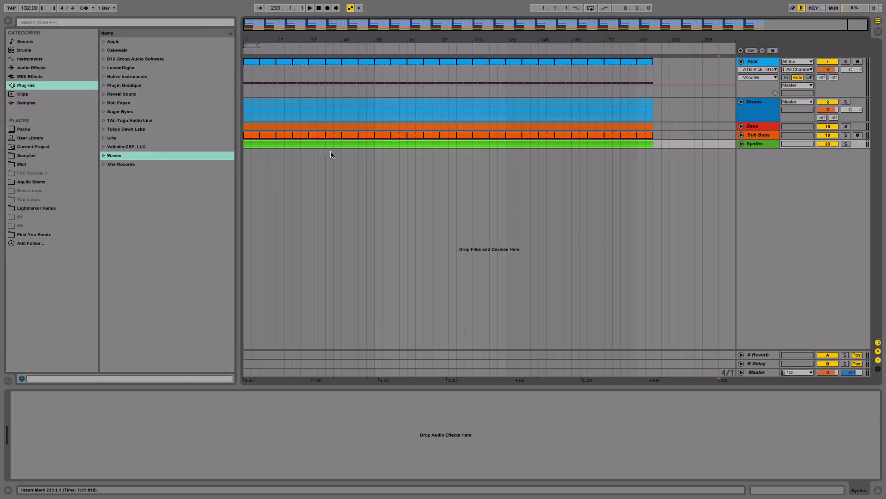
- Hide the browser and delete the Kick, Drums, Bass and Sub Bass clips between bars 65 and 97
{"action": "left_click", "coordinate": [7, 21]}
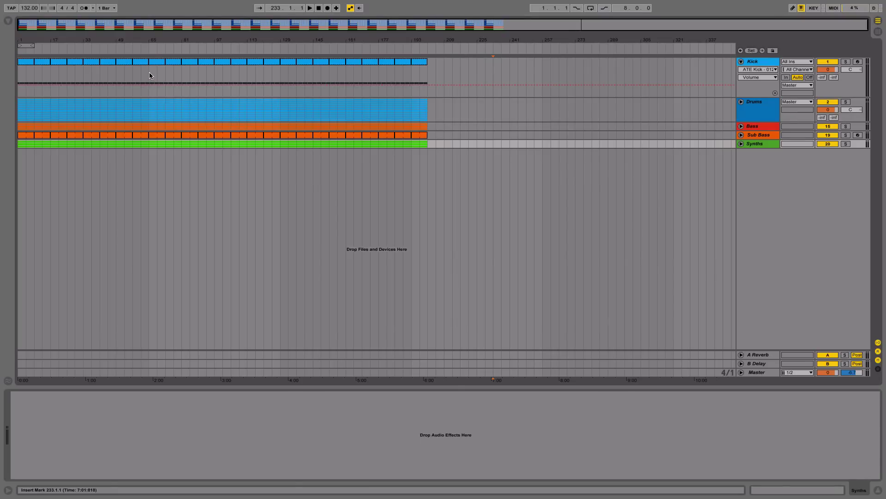
{"action": "left_click_drag", "start_coordinate": [154, 85], "coordinate": [215, 128]}
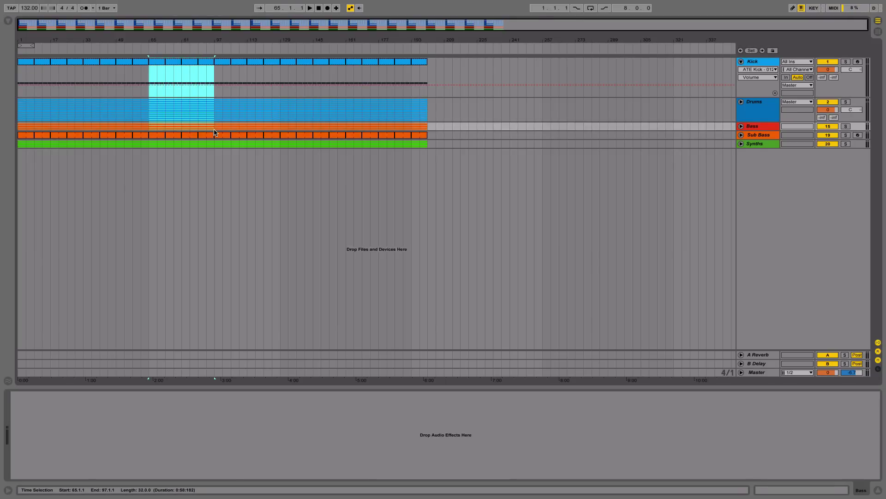
{"action": "left_click_drag", "start_coordinate": [172, 40], "coordinate": [347, 135]}
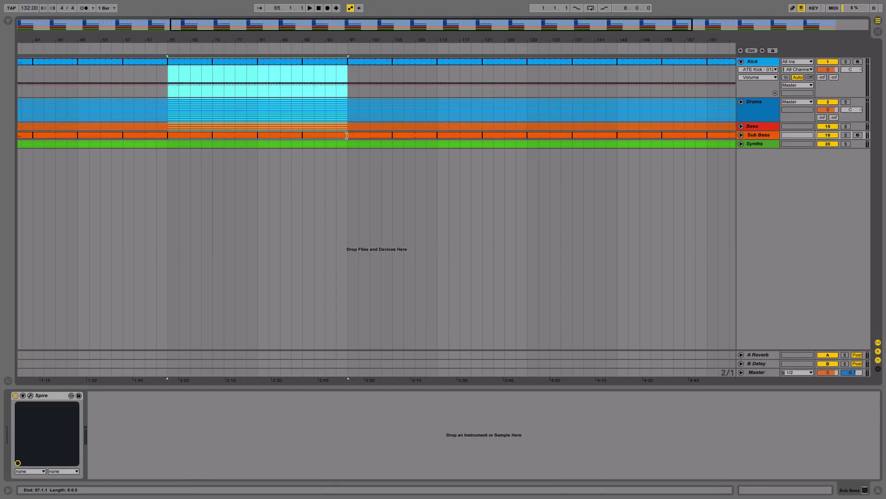
{"action": "key", "text": "Delete"}
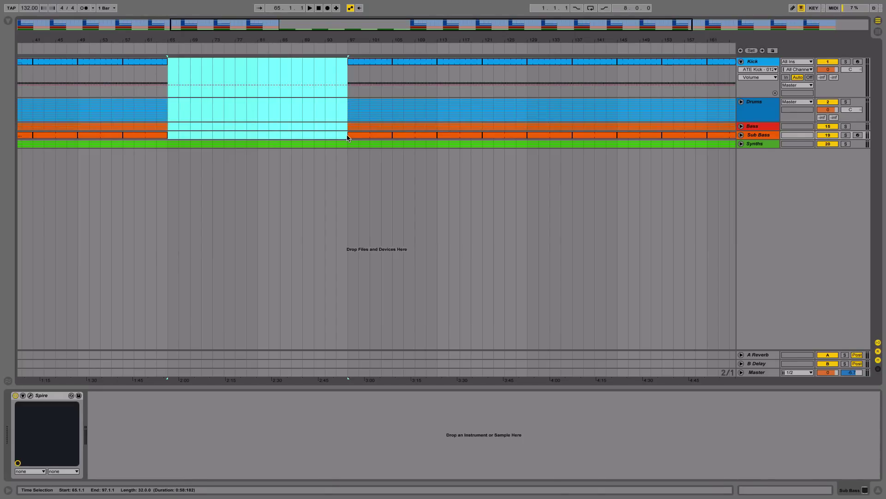
- Review the Synths group around the emptied break and briefly play the arrangement from bar 97
{"action": "left_click", "coordinate": [741, 144]}
{"action": "left_click", "coordinate": [741, 144]}
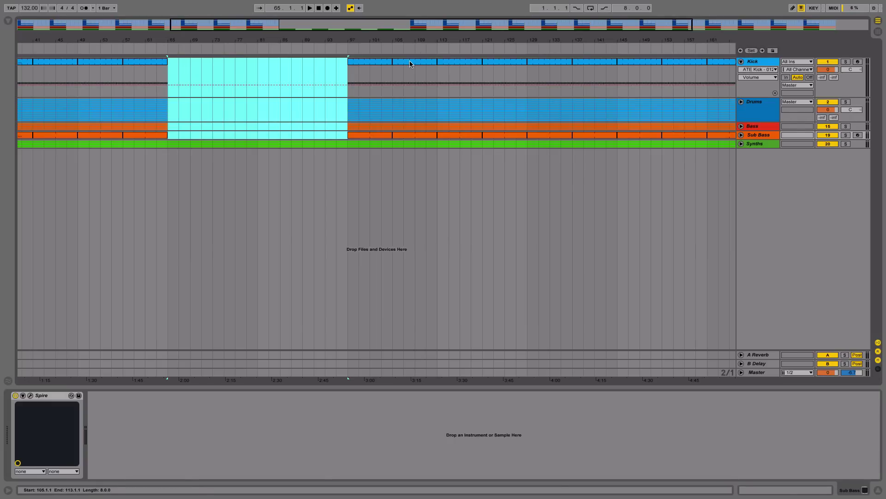
{"action": "left_click", "coordinate": [359, 146]}
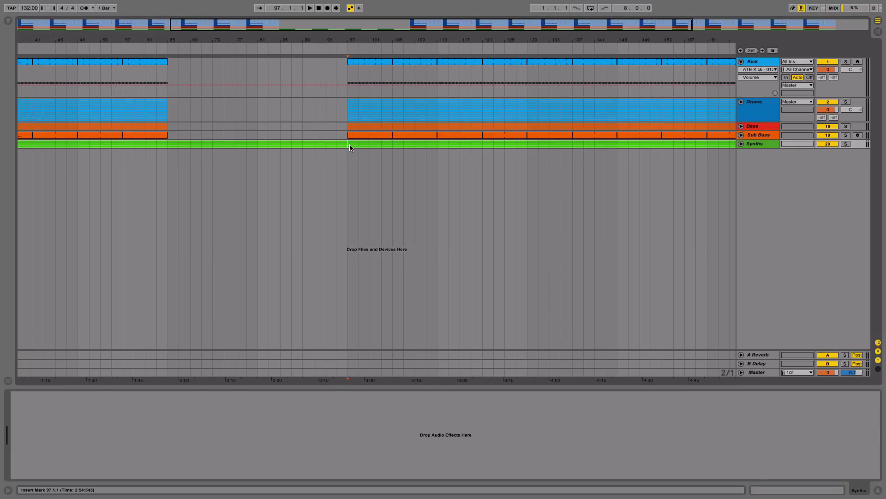
{"action": "mouse_move", "coordinate": [379, 43]}
{"action": "left_mouse_down"}
{"action": "mouse_move", "coordinate": [363, 76]}
{"action": "mouse_move", "coordinate": [363, 44]}
{"action": "left_mouse_up"}
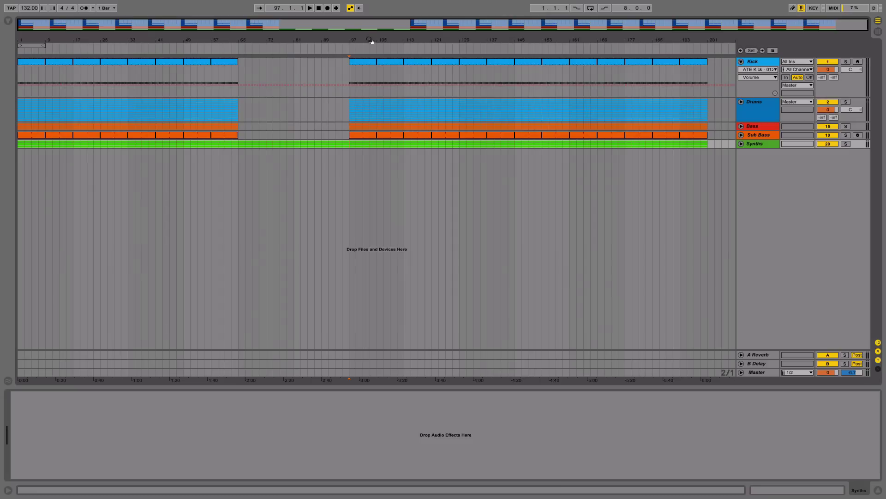
{"action": "left_click", "coordinate": [349, 49]}
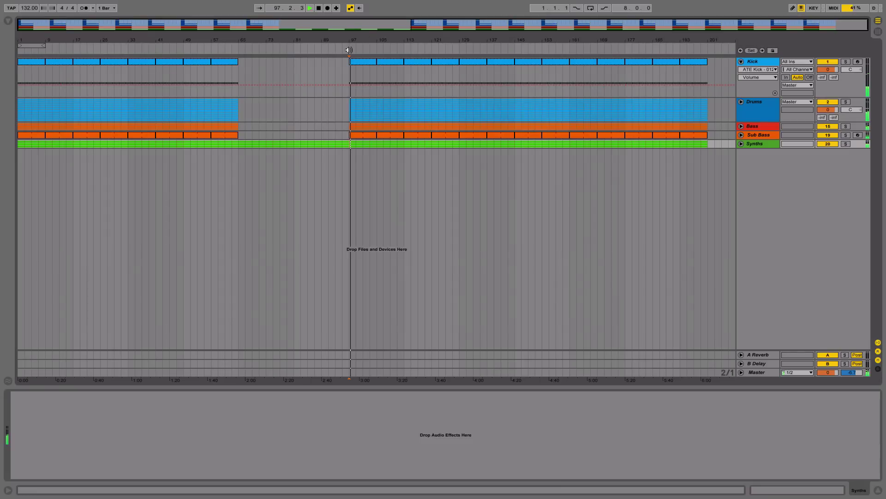
{"action": "key", "text": "space"}
- Delete the Synths clips between bars 1 and 33 and the Bass and Sub Bass clips between bars 1 and 17
{"action": "left_click", "coordinate": [73, 146]}
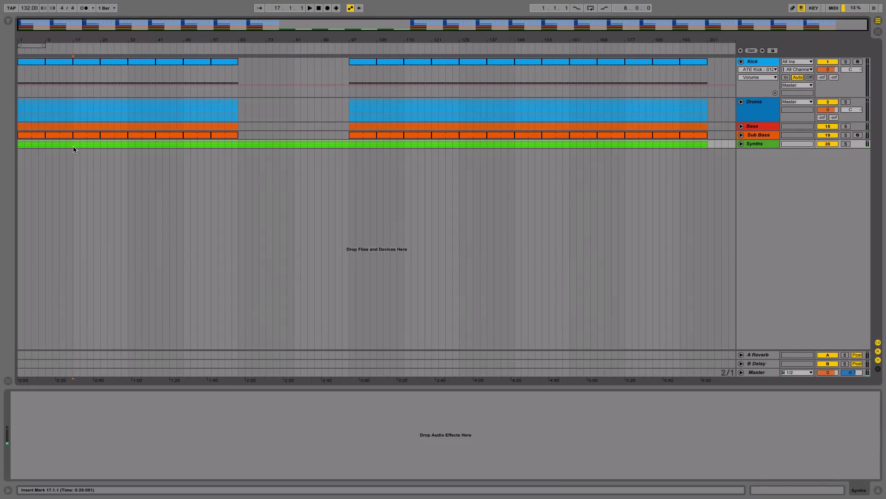
{"action": "left_click_drag", "start_coordinate": [129, 146], "coordinate": [19, 145]}
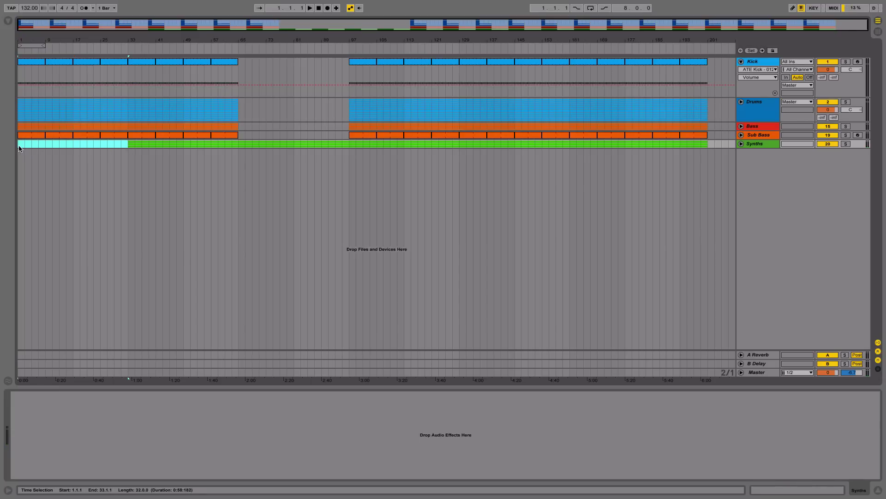
{"action": "left_click_drag", "start_coordinate": [73, 141], "coordinate": [18, 126]}
{"action": "mouse_move", "coordinate": [78, 39]}
{"action": "left_mouse_down"}
{"action": "mouse_move", "coordinate": [74, 56]}
{"action": "mouse_move", "coordinate": [74, 40]}
{"action": "left_mouse_up"}
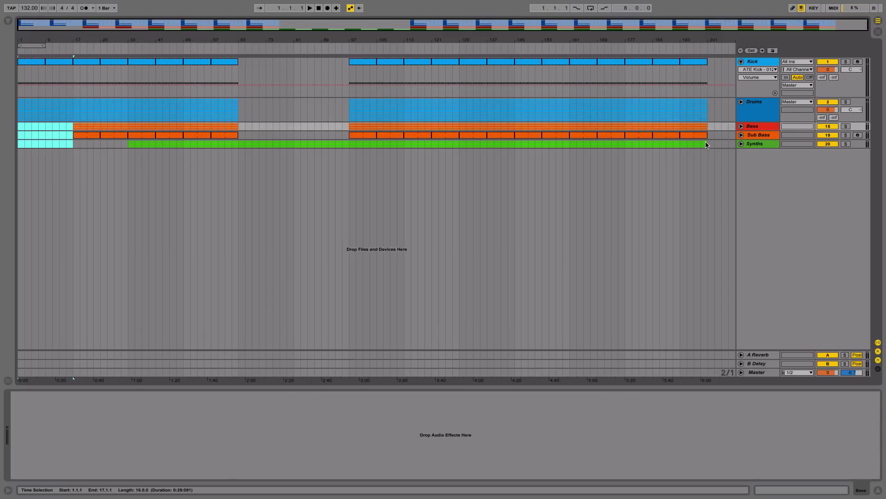
- Delete the Synths clips between bars 161 and 201 and the Bass and Sub Bass clips between bars 185 and 201
{"action": "left_click_drag", "start_coordinate": [707, 145], "coordinate": [574, 144]}
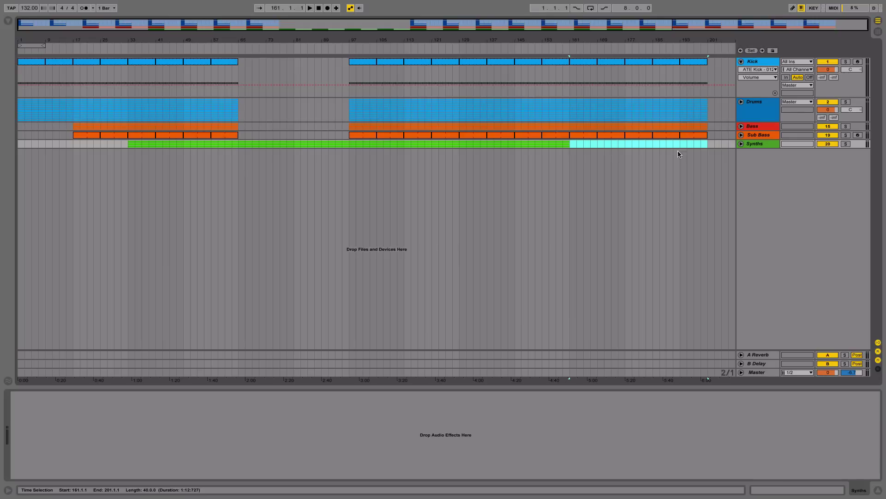
{"action": "left_click_drag", "start_coordinate": [707, 141], "coordinate": [654, 127]}
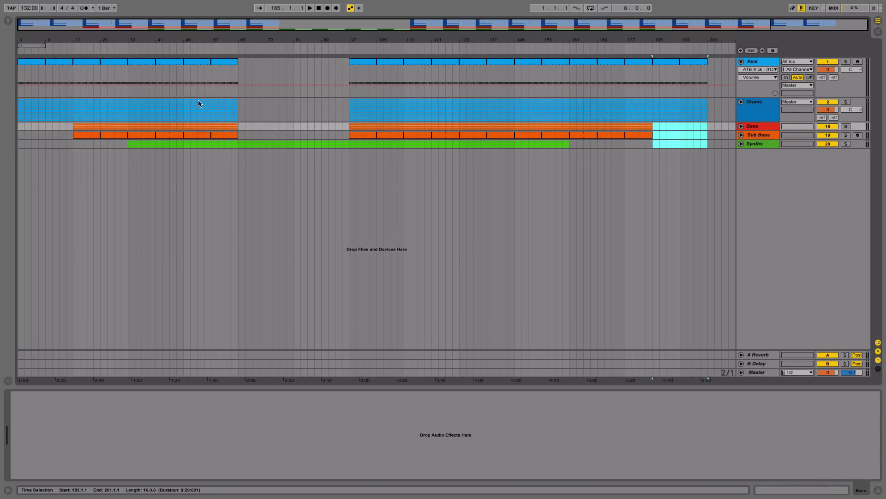
- Expand the Synths group and delete the Lead 1, Lead 2 and Pluck 1 clips between bars 65 and 81
{"action": "left_click_drag", "start_coordinate": [105, 40], "coordinate": [165, 73]}
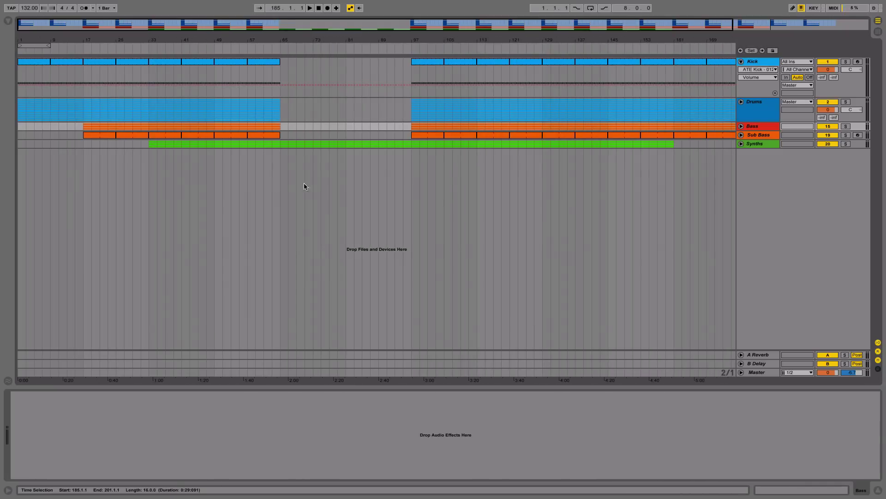
{"action": "left_click", "coordinate": [741, 144]}
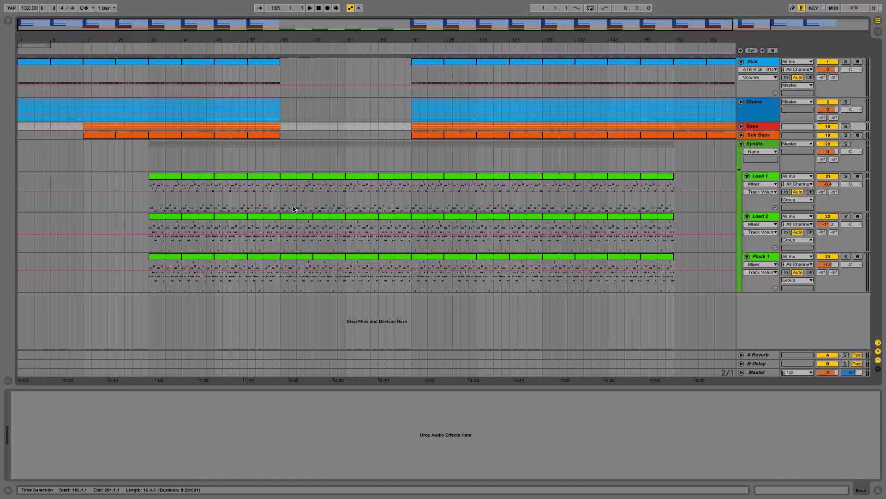
{"action": "left_click_drag", "start_coordinate": [282, 211], "coordinate": [345, 278]}
{"action": "left_click", "coordinate": [763, 260]}
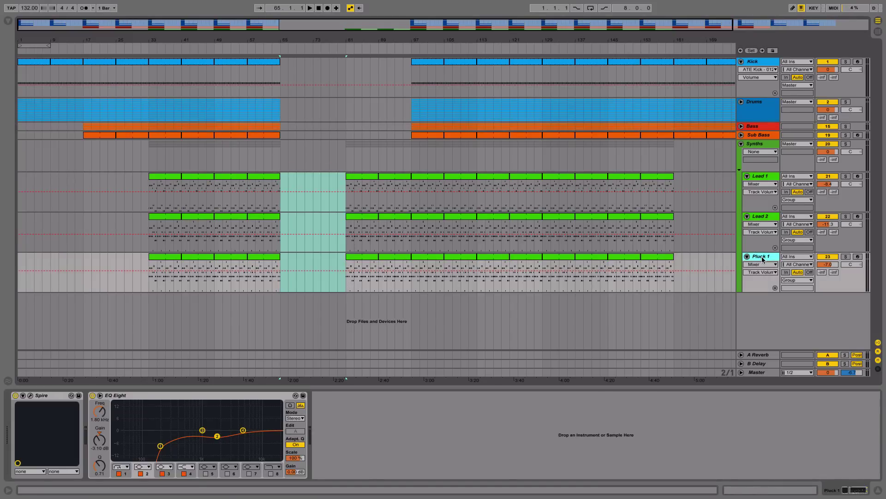
- Insert a MIDI track below Pluck 1 in the Synths group, name it Pad and colour it green
{"action": "right_click", "coordinate": [762, 259]}
{"action": "left_click", "coordinate": [806, 331]}
{"action": "key", "text": "ctrl+r"}
{"action": "type", "text": "Pad"}
{"action": "key", "text": "Return"}
{"action": "right_click", "coordinate": [765, 298]}
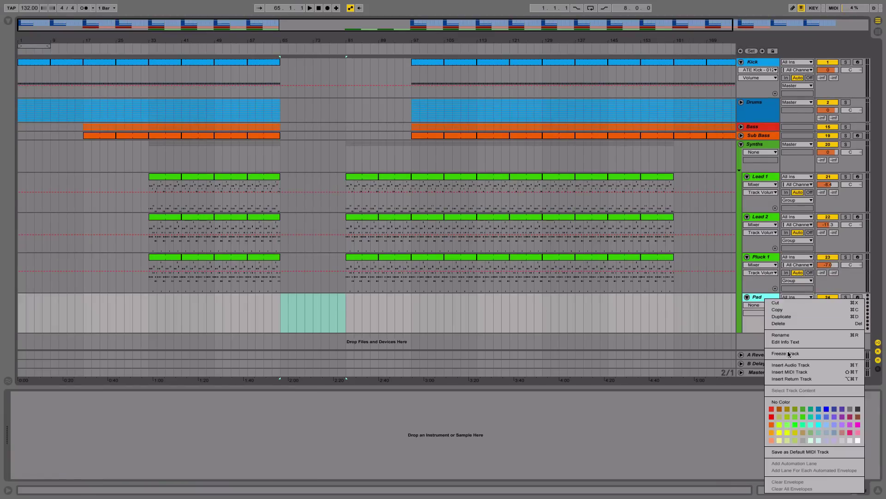
{"action": "left_click", "coordinate": [803, 424]}
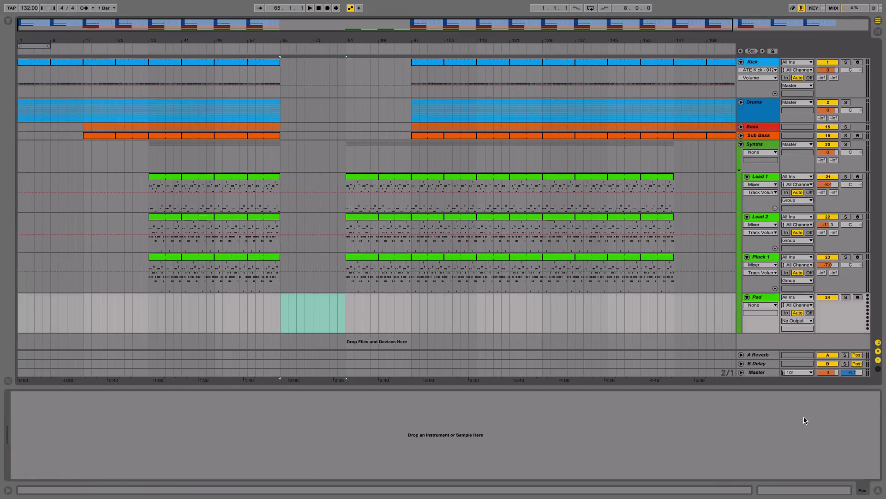
- Create an empty MIDI clip on the Pad track between bars 65 and 89 and colour it green
{"action": "left_click", "coordinate": [303, 318]}
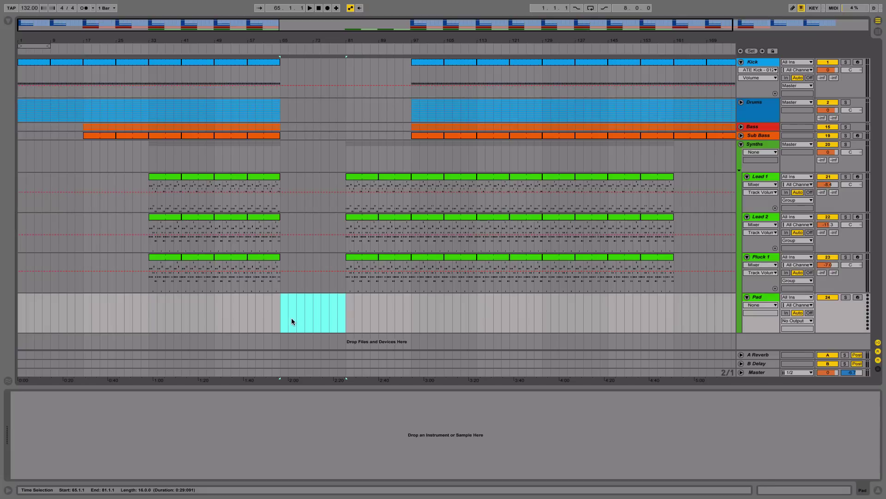
{"action": "left_click", "coordinate": [284, 319]}
{"action": "left_click_drag", "start_coordinate": [289, 318], "coordinate": [379, 318]}
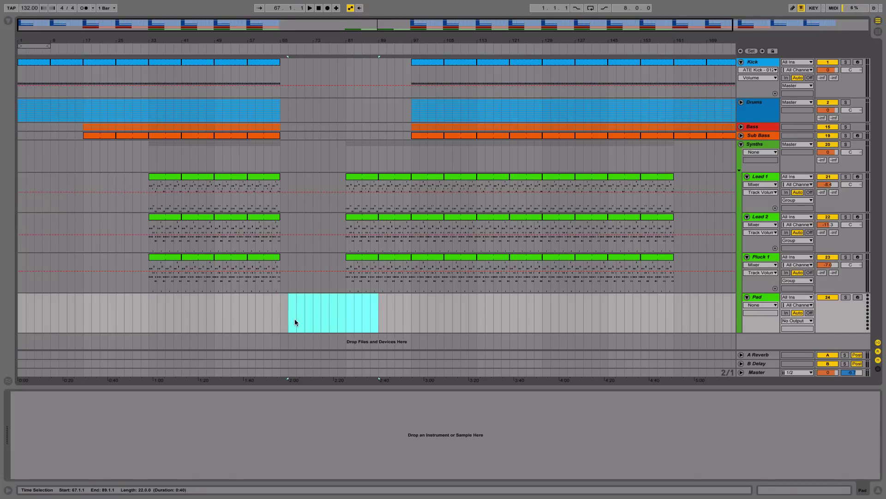
{"action": "left_click_drag", "start_coordinate": [281, 318], "coordinate": [373, 319]}
{"action": "key", "text": "ctrl+shift+m"}
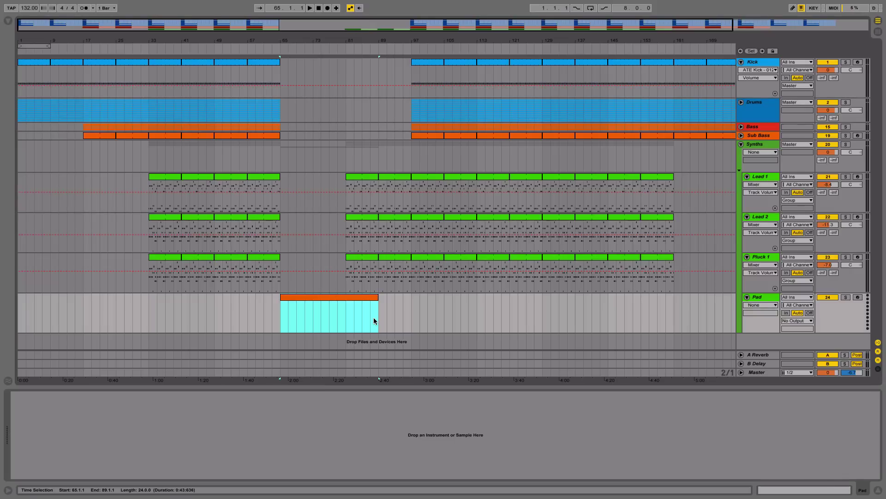
{"action": "right_click", "coordinate": [359, 297]}
{"action": "left_click", "coordinate": [400, 421]}
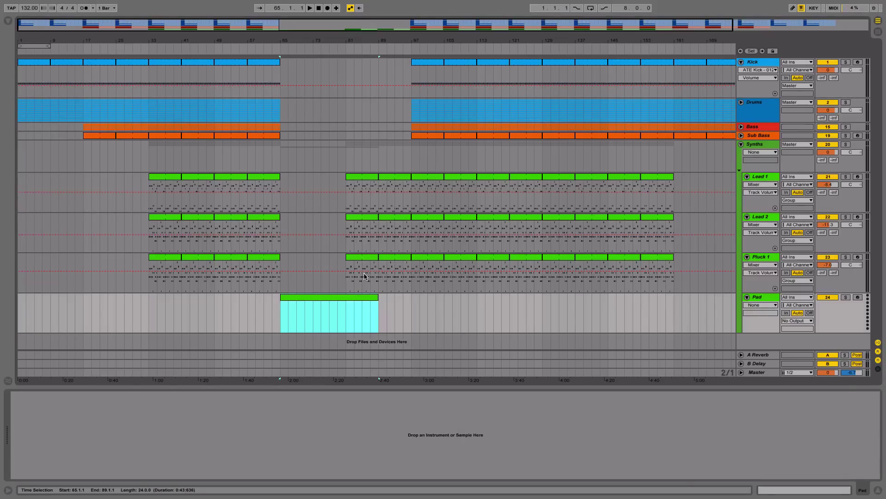
- Delete the Lead 1, Lead 2 and Pluck 1 clips between bars 81 and 89
{"action": "left_click", "coordinate": [362, 126]}
{"action": "key", "text": "plus"}
{"action": "key", "text": "plus"}
{"action": "key", "text": "plus"}
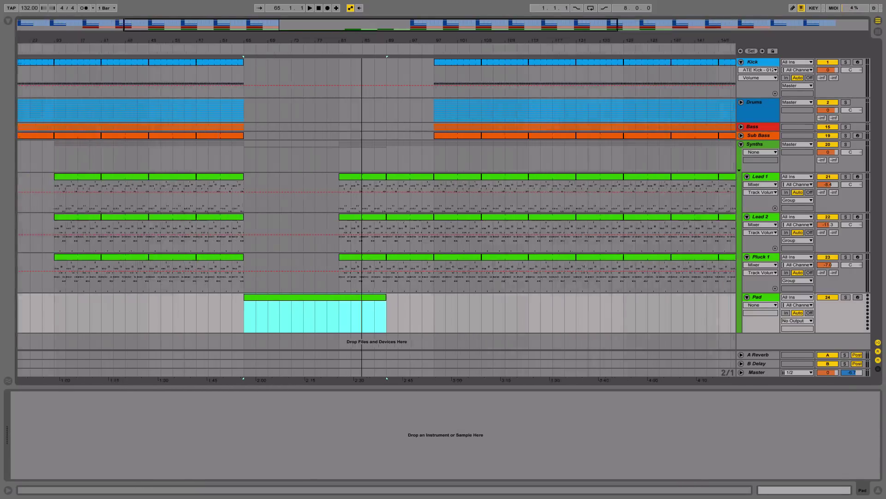
{"action": "key", "text": "minus"}
{"action": "left_click_drag", "start_coordinate": [389, 189], "coordinate": [437, 270]}
- Add an empty clip on the Pluck 1 track between bars 65 and 89 and name it Pad Progression
{"action": "left_click", "coordinate": [348, 298]}
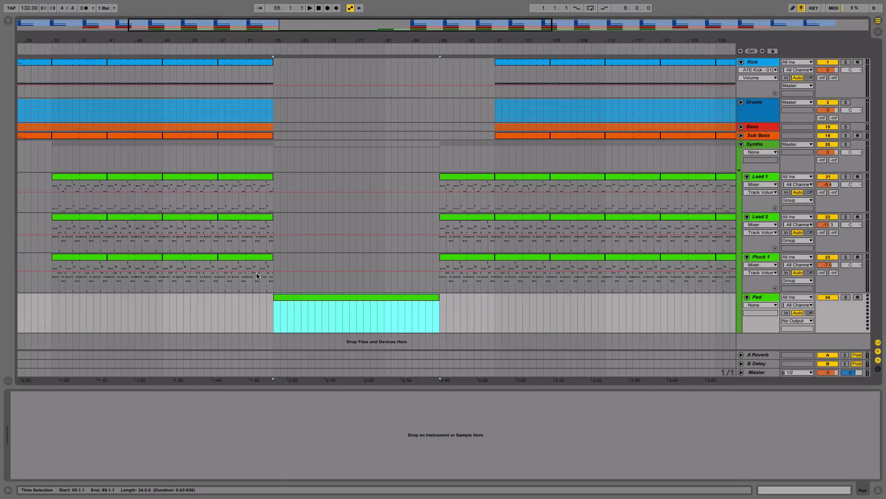
{"action": "key", "text": "Up"}
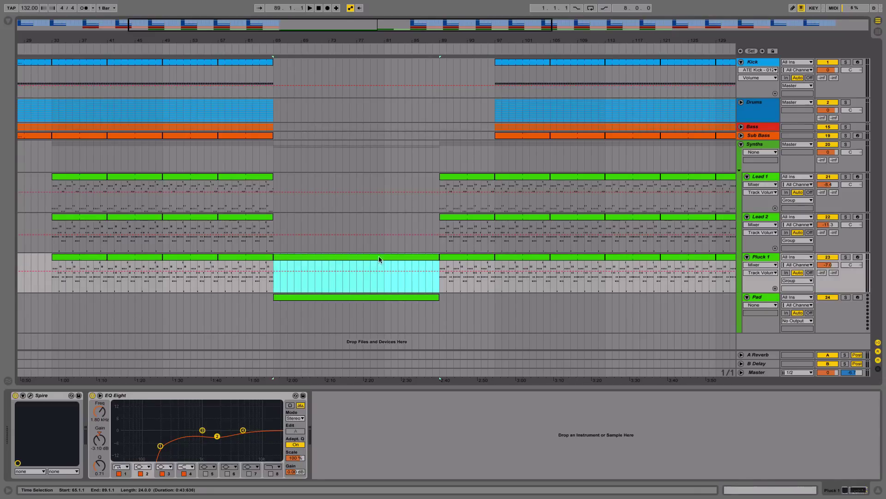
{"action": "key", "text": "ctrl+r"}
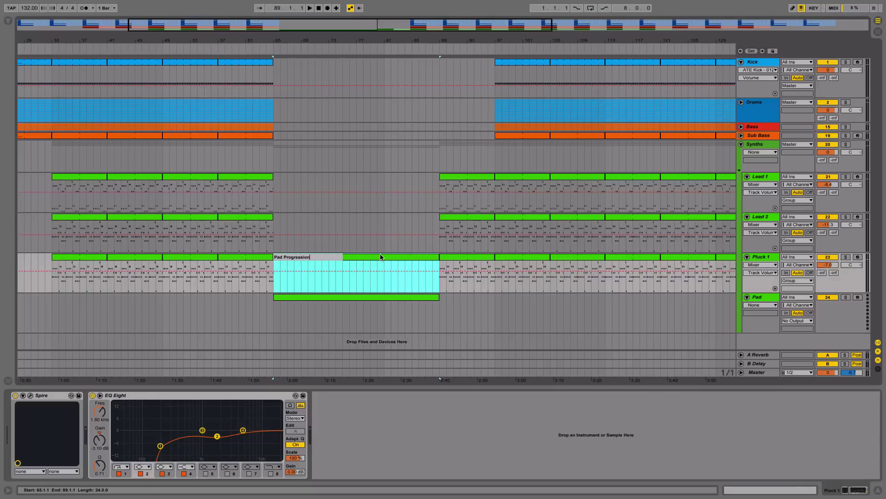
{"action": "key", "text": "Return"}
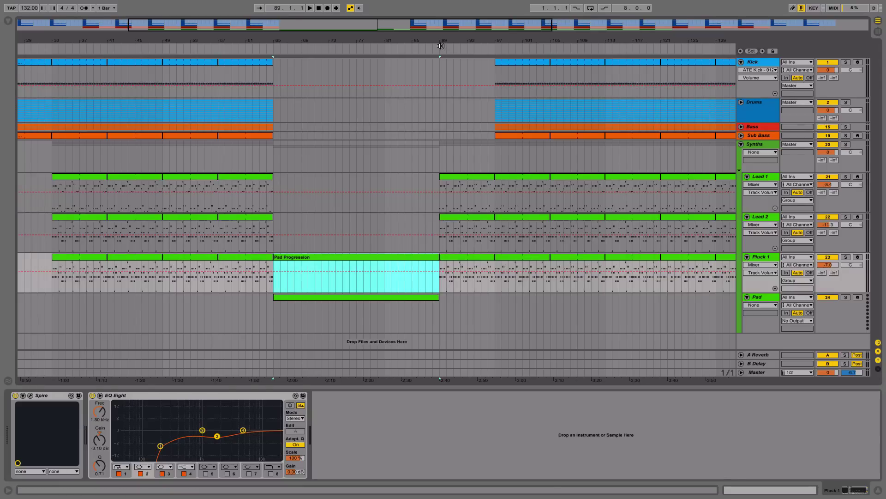
- Delete the Pluck 1 and Lead 2 clips between bars 89 and 97, and briefly play the arrangement from bar 89
{"action": "left_click_drag", "start_coordinate": [441, 45], "coordinate": [405, 48]}
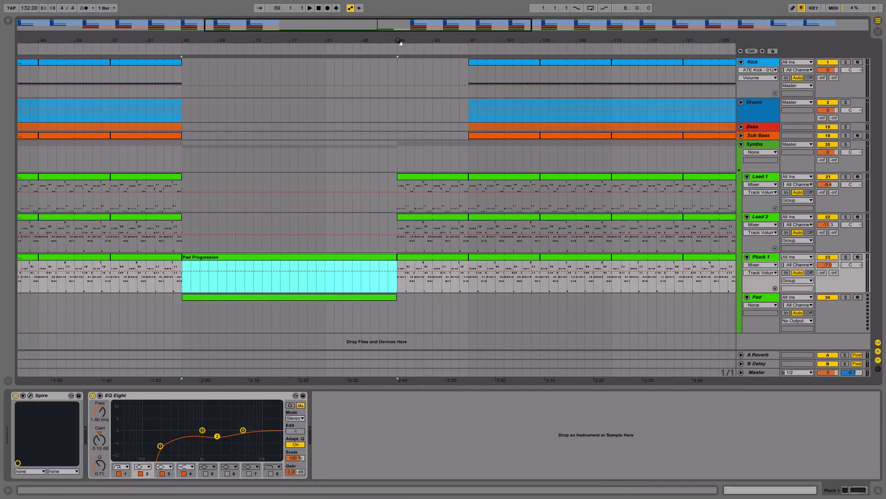
{"action": "left_click", "coordinate": [457, 256]}
{"action": "left_click_drag", "start_coordinate": [457, 256], "coordinate": [454, 220]}
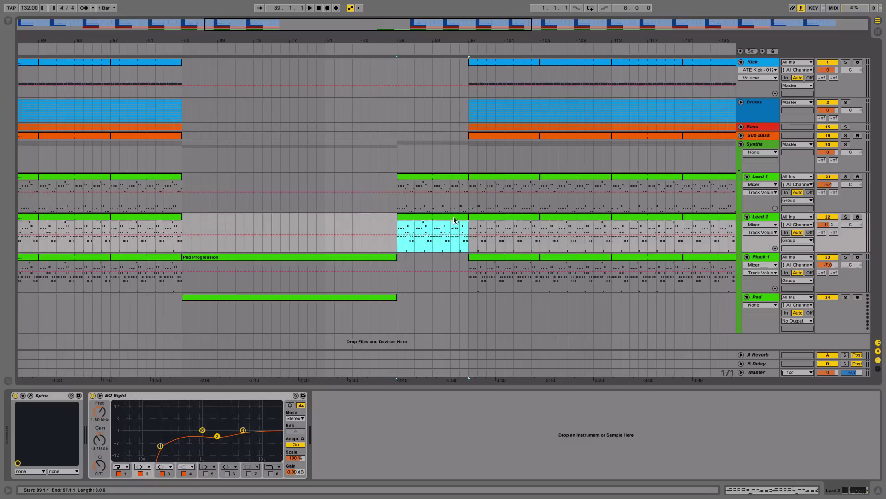
{"action": "left_click", "coordinate": [397, 52]}
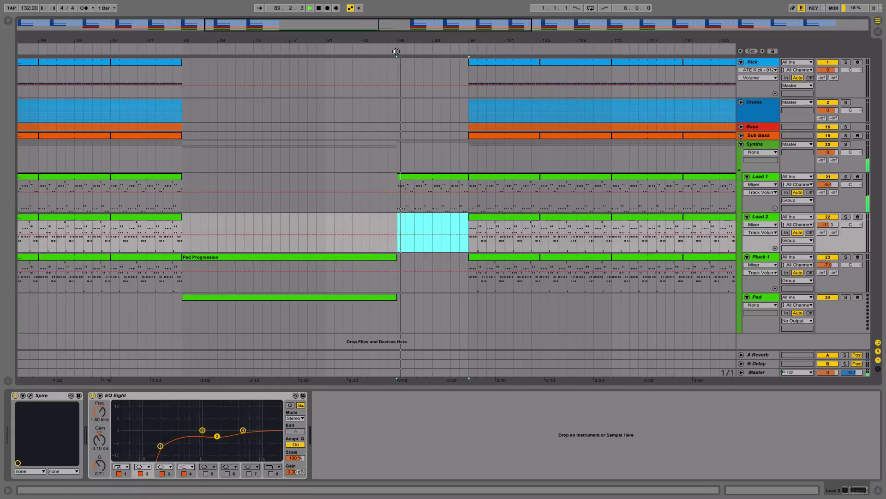
{"action": "key", "text": "space"}
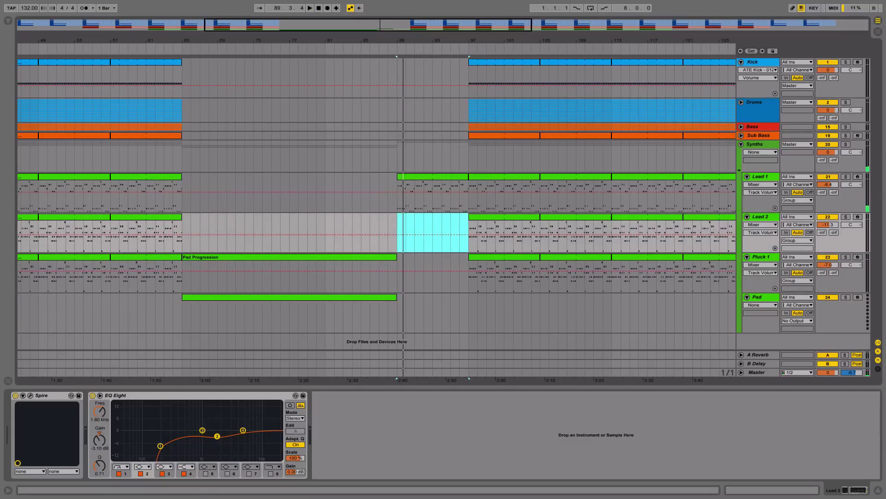
{"action": "key", "text": "Delete"}
{"action": "left_click", "coordinate": [446, 215]}
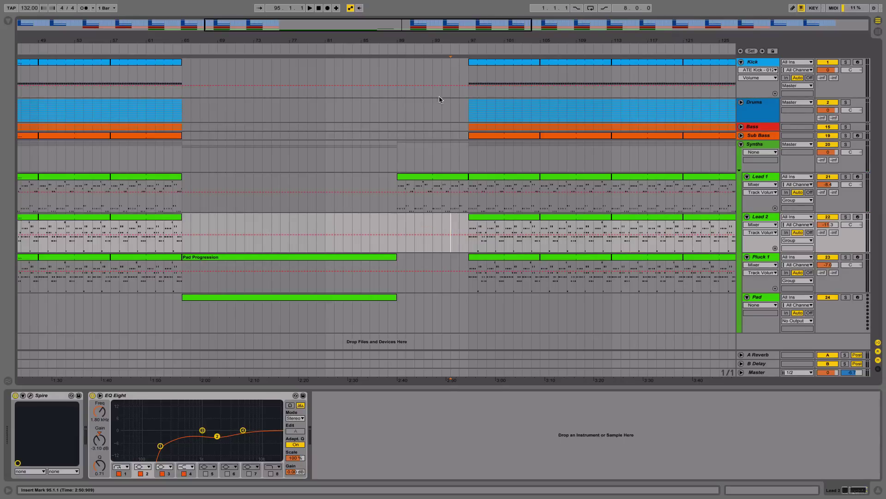
- Delete the Kick, Drums, Bass and Sub Bass clips between bars 97 and 113
{"action": "left_click_drag", "start_coordinate": [461, 41], "coordinate": [436, 44]}
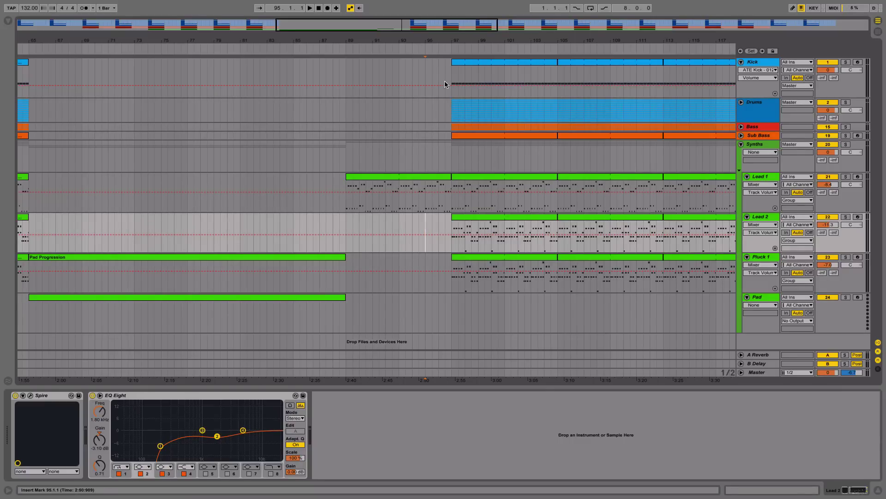
{"action": "left_click_drag", "start_coordinate": [452, 69], "coordinate": [558, 137]}
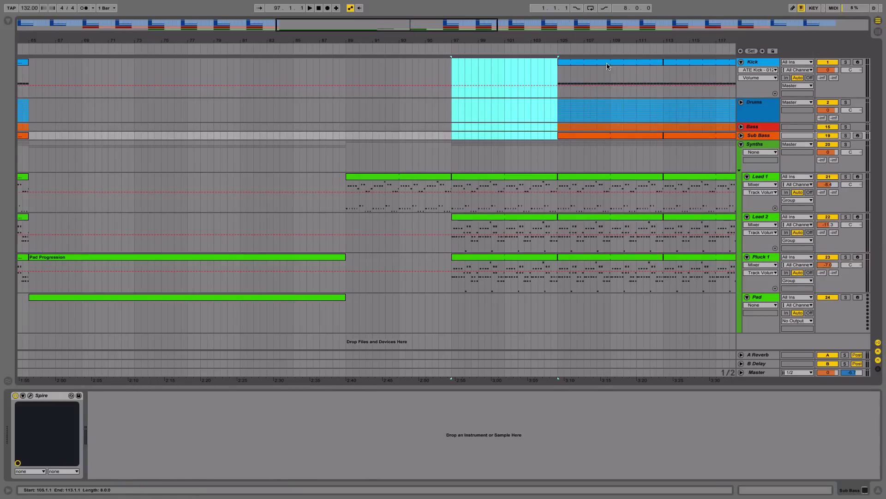
{"action": "left_click_drag", "start_coordinate": [607, 42], "coordinate": [461, 42]}
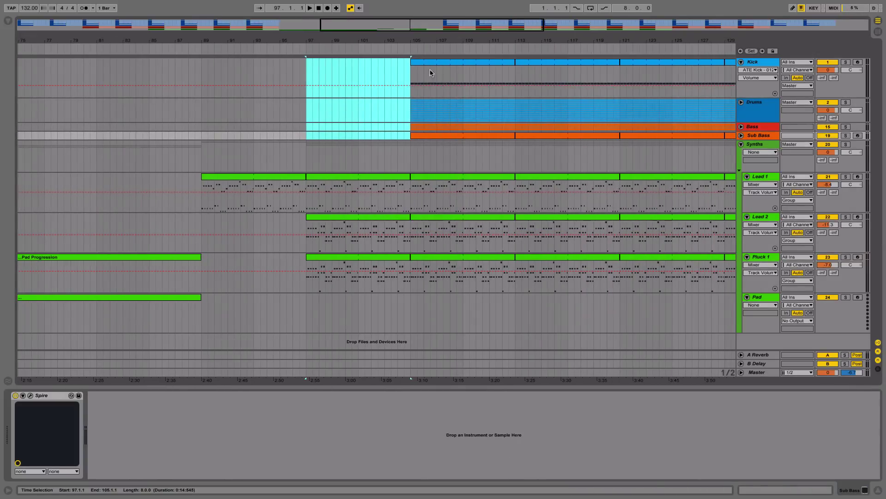
{"action": "left_click_drag", "start_coordinate": [404, 74], "coordinate": [515, 138]}
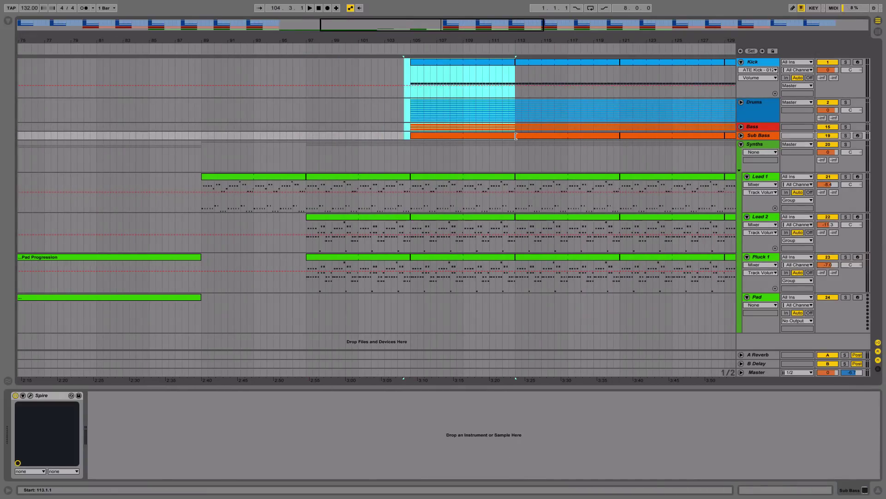
{"action": "left_click_drag", "start_coordinate": [459, 41], "coordinate": [418, 58]}
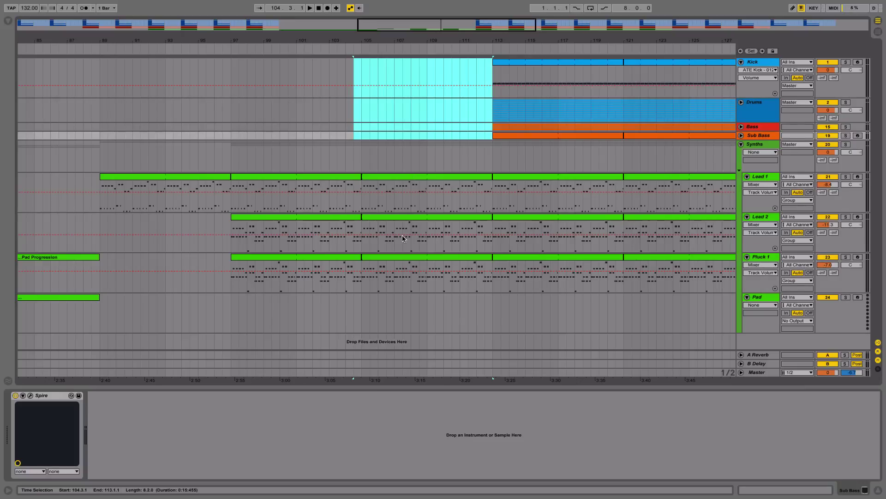
- Add a locator named Chorus at bar 113
{"action": "left_click", "coordinate": [444, 182]}
{"action": "left_click", "coordinate": [493, 52]}
{"action": "right_click", "coordinate": [493, 52]}
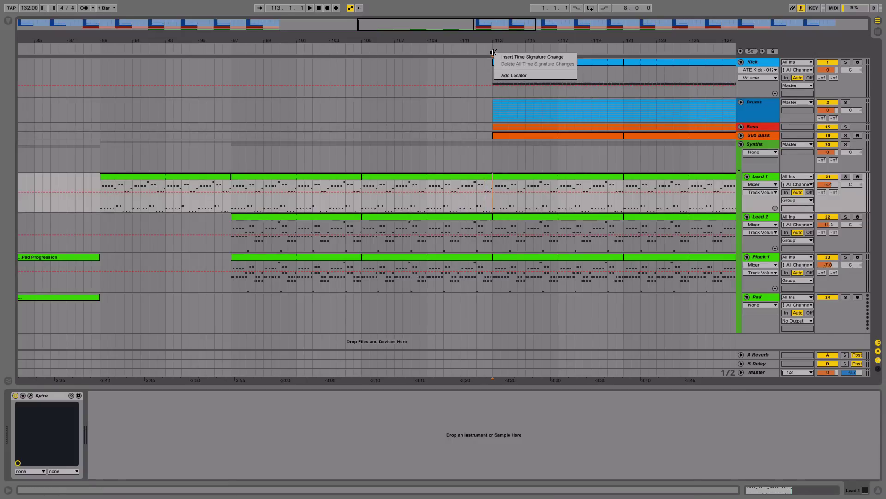
{"action": "left_click", "coordinate": [506, 75]}
{"action": "type", "text": "Chorus"}
{"action": "key", "text": "Return"}
{"action": "left_click_drag", "start_coordinate": [567, 38], "coordinate": [511, 47]}
- Delete the Drums, Lead 2 and Pluck 1 clips between bars 113 and 121
{"action": "left_click", "coordinate": [741, 102]}
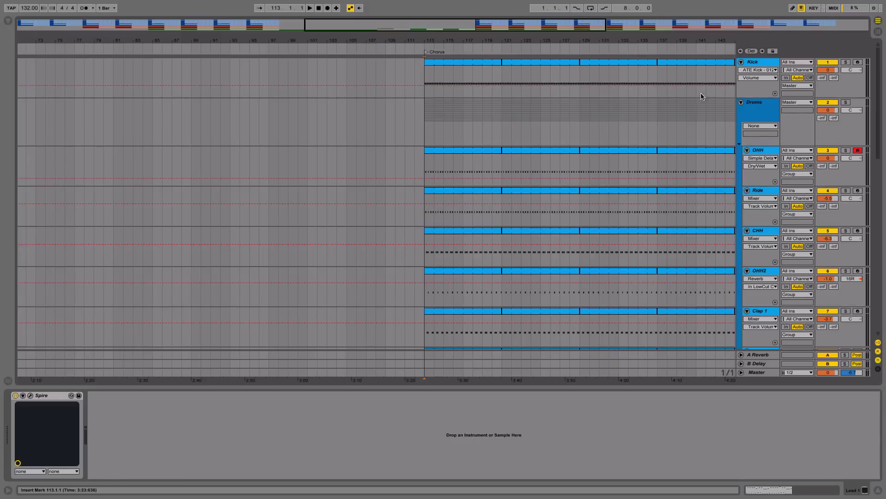
{"action": "left_click", "coordinate": [742, 103]}
{"action": "left_click_drag", "start_coordinate": [426, 102], "coordinate": [503, 120]}
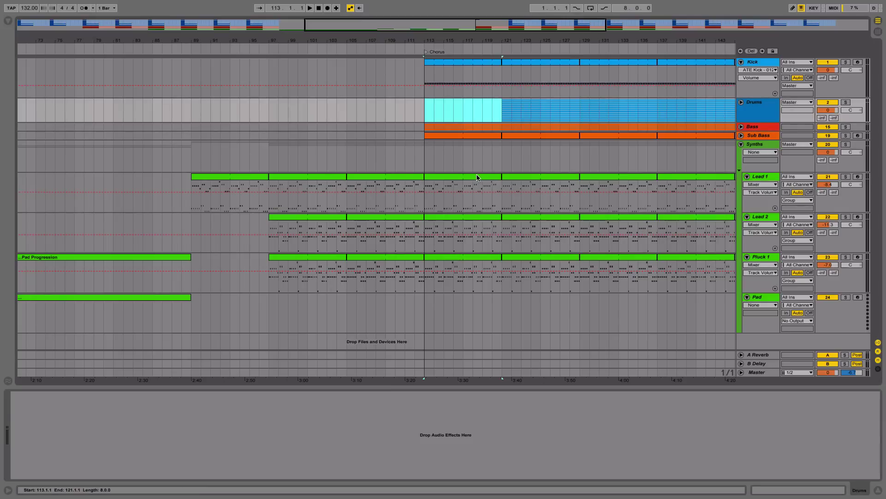
{"action": "left_click", "coordinate": [465, 217]}
{"action": "key", "text": "Delete"}
{"action": "left_click", "coordinate": [465, 258]}
{"action": "key", "text": "Delete"}
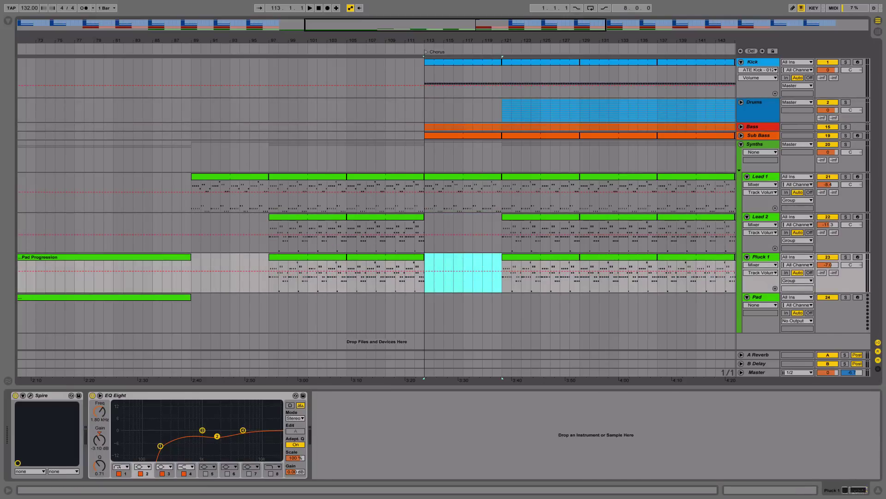
- Delete the Lead 2 and Pluck 1 clips between bars 105 and 113
{"action": "left_click", "coordinate": [375, 217]}
{"action": "key", "text": "Delete"}
{"action": "left_click", "coordinate": [397, 258]}
{"action": "key", "text": "Delete"}
{"action": "key", "text": "minus"}
{"action": "key", "text": "minus"}
{"action": "key", "text": "minus"}
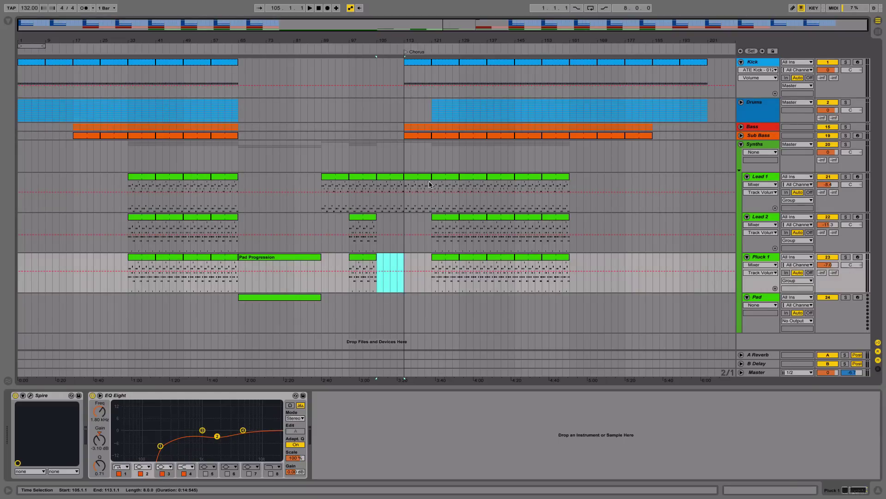
{"action": "left_click_drag", "start_coordinate": [429, 43], "coordinate": [360, 41]}
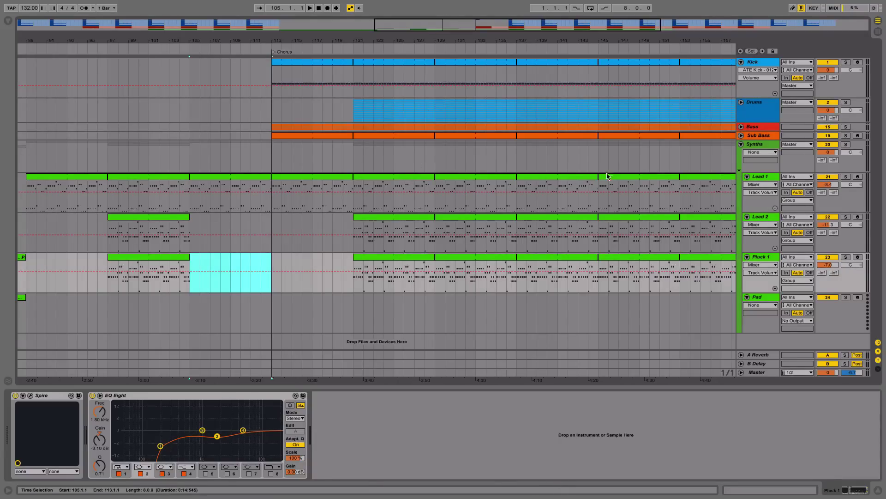
- Briefly play the arrangement from the Chorus locator and delete the Kick clip between bars 121 and 129
{"action": "left_click", "coordinate": [407, 223]}
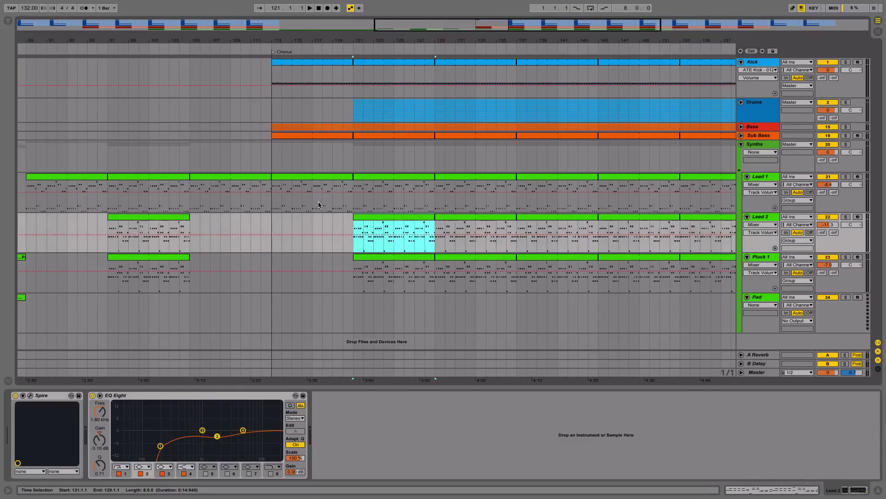
{"action": "left_click", "coordinate": [272, 53]}
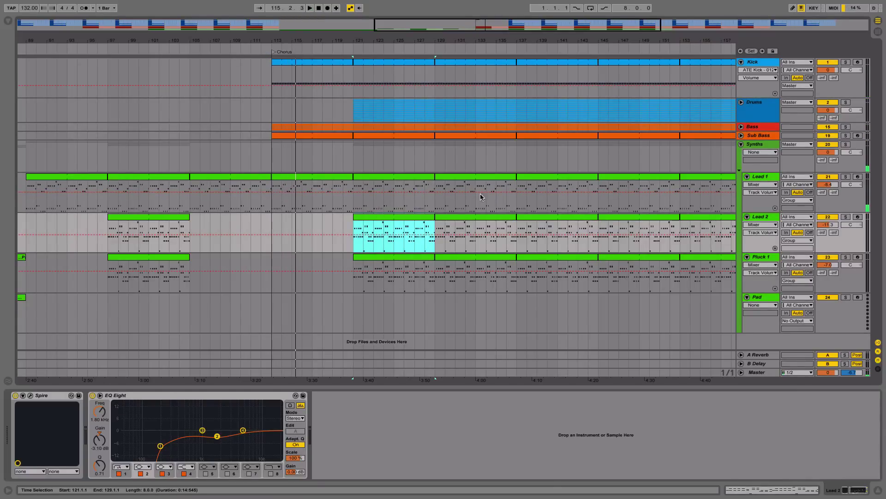
{"action": "left_click", "coordinate": [418, 63]}
{"action": "left_click", "coordinate": [417, 62]}
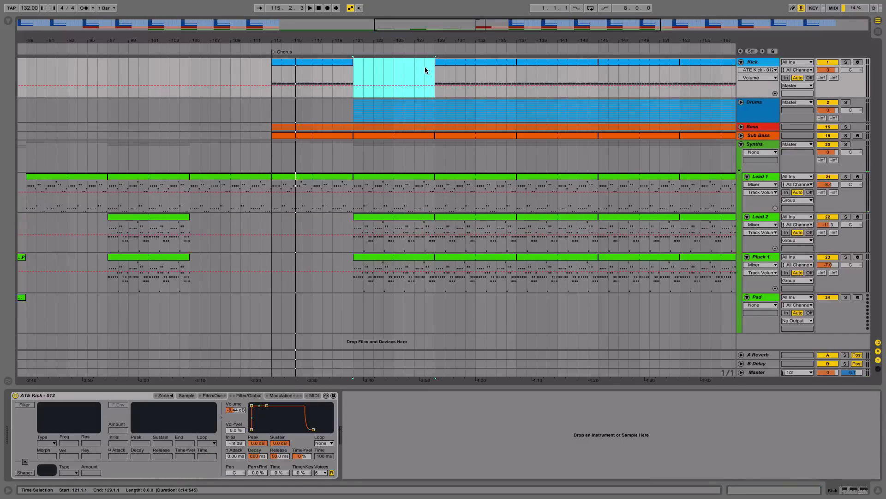
- Delete the OHH, Ride, CHH and OHH2 clips between bars 121 and 129, then play the section and collapse the Drums group
{"action": "left_click", "coordinate": [741, 102]}
{"action": "scroll", "coordinate": [673, 180], "scroll_direction": "down", "scroll_amount": 1}
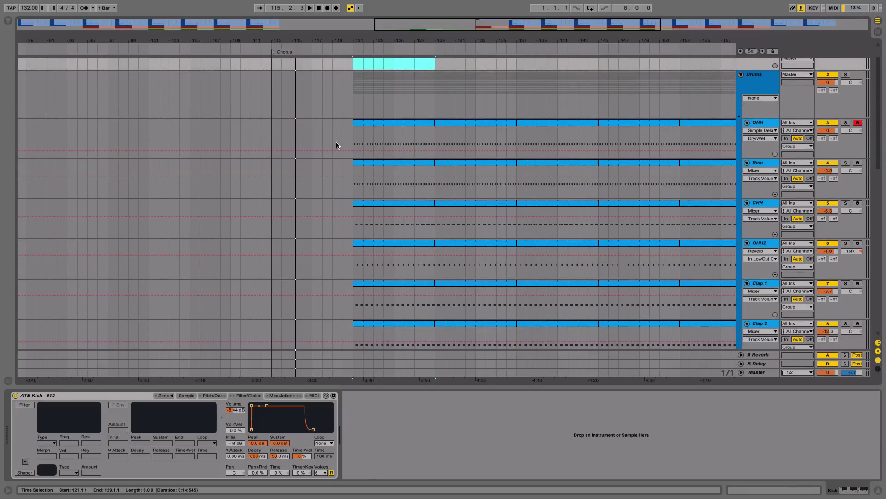
{"action": "left_click_drag", "start_coordinate": [358, 143], "coordinate": [436, 258]}
{"action": "scroll", "coordinate": [410, 259], "scroll_direction": "down", "scroll_amount": 3}
{"action": "key", "text": "space"}
{"action": "scroll", "coordinate": [539, 138], "scroll_direction": "up", "scroll_amount": 4}
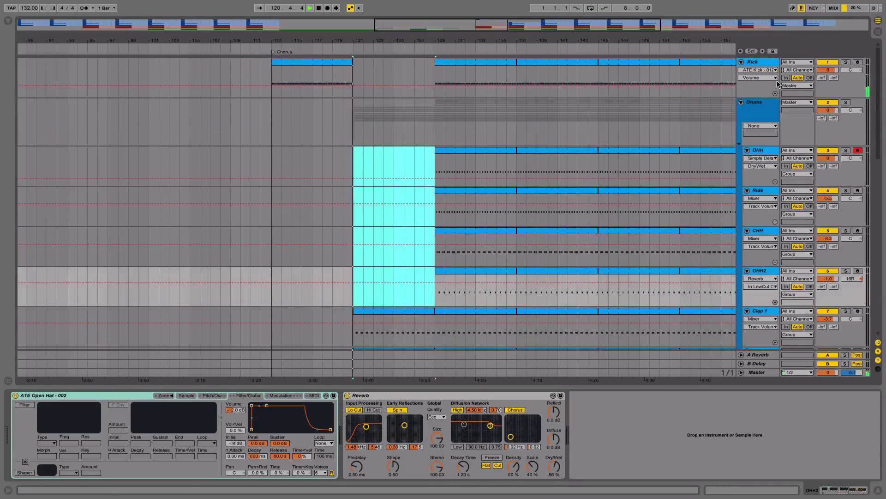
{"action": "left_click", "coordinate": [561, 121]}
{"action": "key", "text": "Left"}
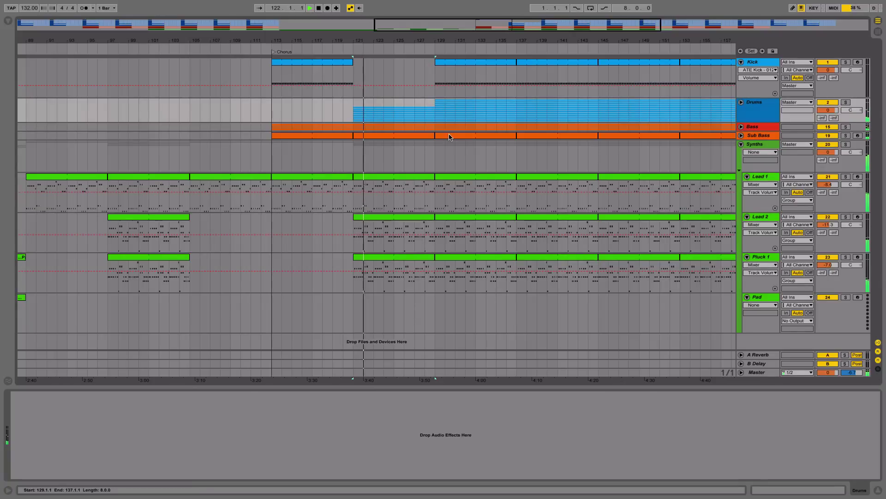
{"action": "key", "text": "space"}
- Expand the Bass group and delete the Bass 1 clip between bars 121 and 129
{"action": "left_click", "coordinate": [741, 127]}
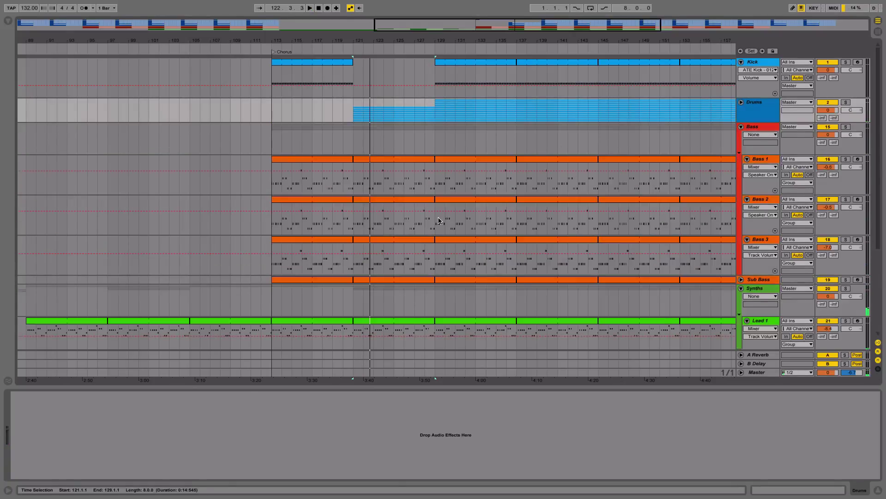
{"action": "left_click", "coordinate": [409, 159]}
{"action": "left_click", "coordinate": [409, 159]}
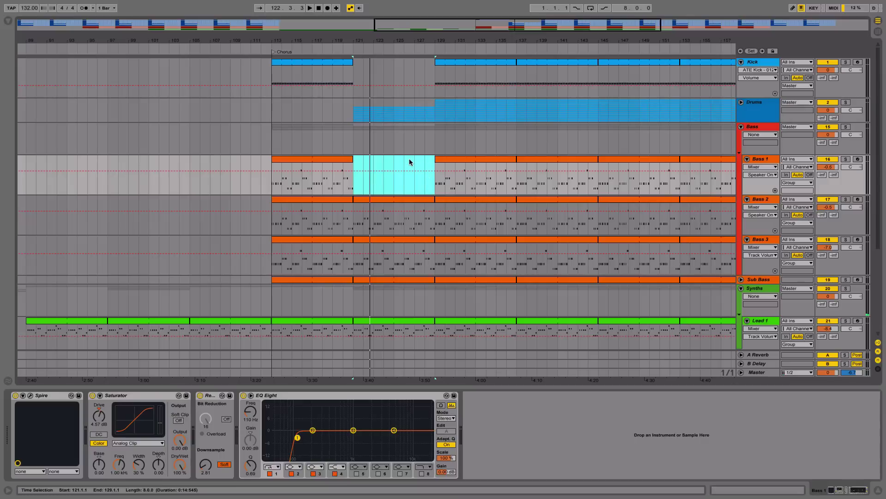
- Play the arrangement while deleting the Sub Bass clip between bars 121 and 129, then stop playback
{"action": "key", "text": "space"}
{"action": "left_click_drag", "start_coordinate": [432, 271], "coordinate": [422, 279]}
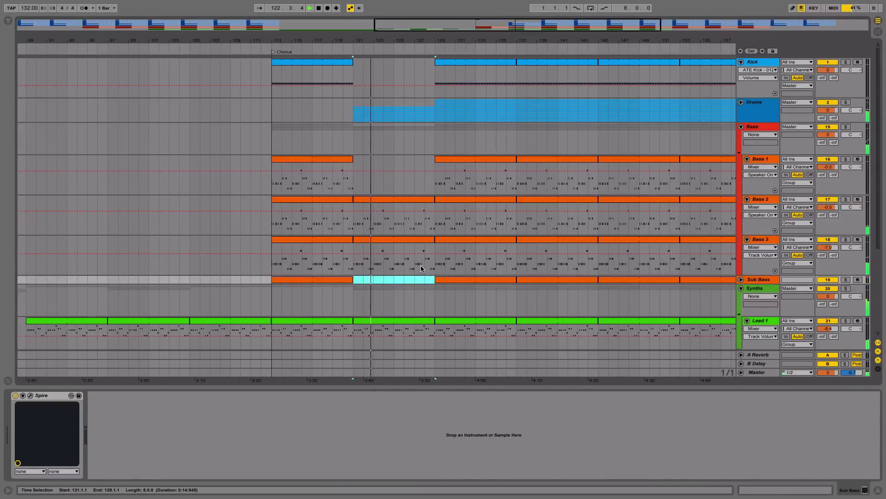
{"action": "left_click", "coordinate": [854, 204]}
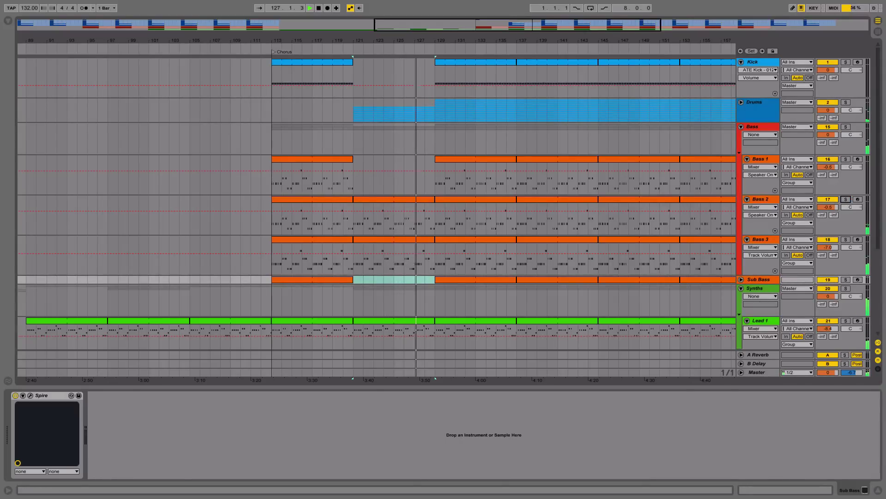
{"action": "left_click", "coordinate": [318, 9]}
{"action": "left_click", "coordinate": [318, 9]}
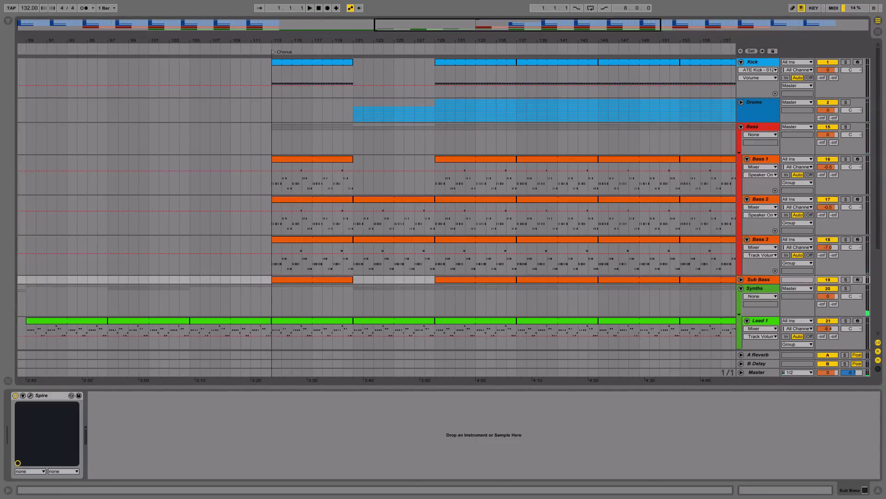
- Check the synth tracks around bar 129 and play the arrangement from bar 129
{"action": "scroll", "coordinate": [405, 138], "scroll_direction": "down", "scroll_amount": 5}
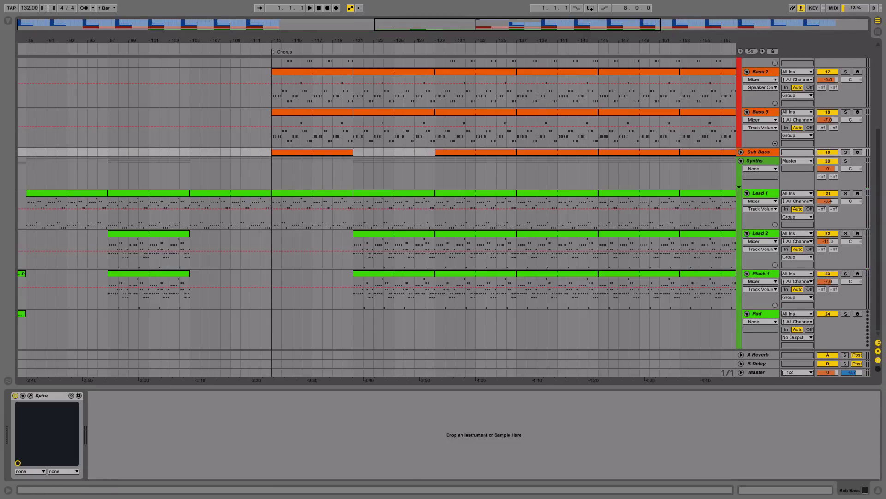
{"action": "left_click", "coordinate": [442, 316]}
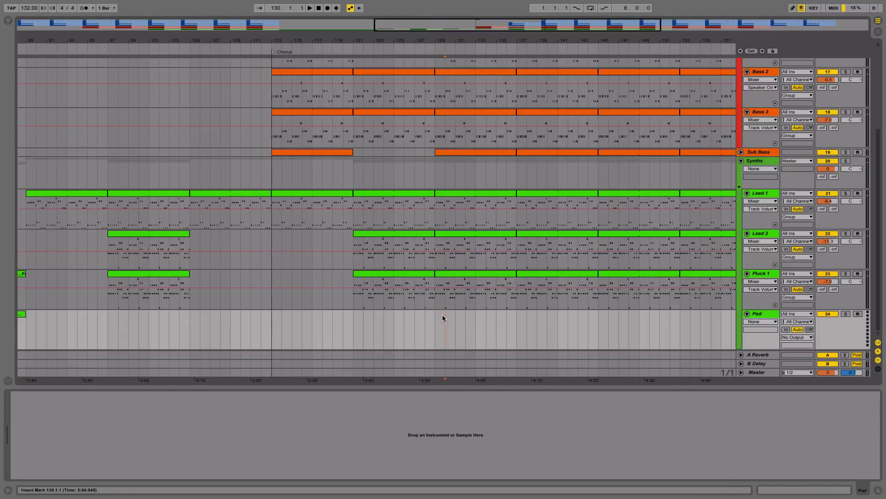
{"action": "scroll", "coordinate": [441, 307], "scroll_direction": "up", "scroll_amount": 6}
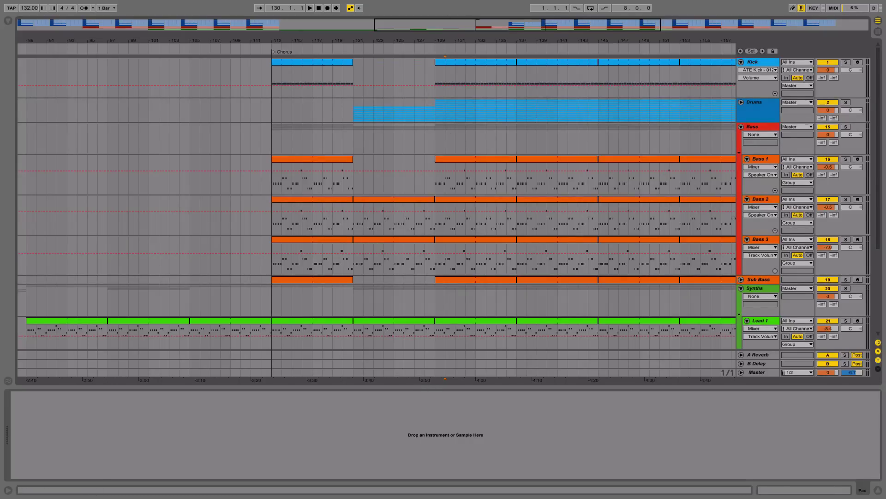
{"action": "left_click", "coordinate": [431, 47]}
{"action": "left_click_drag", "start_coordinate": [510, 43], "coordinate": [505, 65]}
{"action": "key", "text": "minus"}
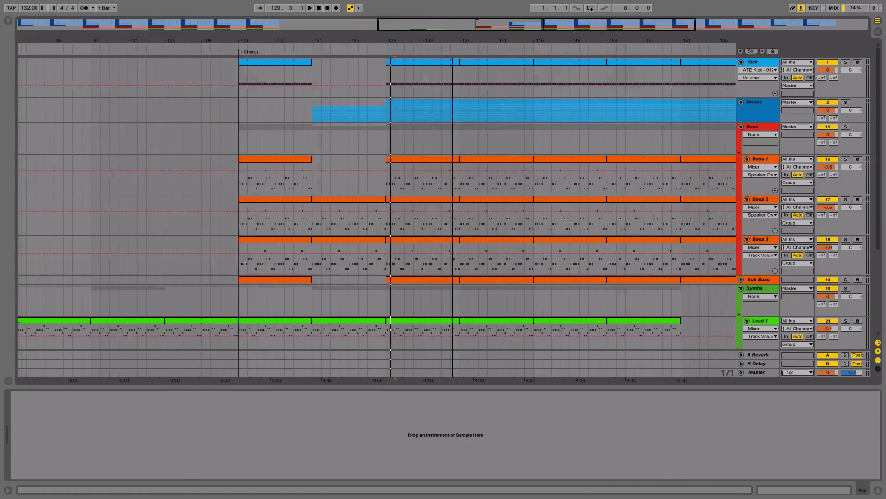
{"action": "left_click", "coordinate": [388, 48]}
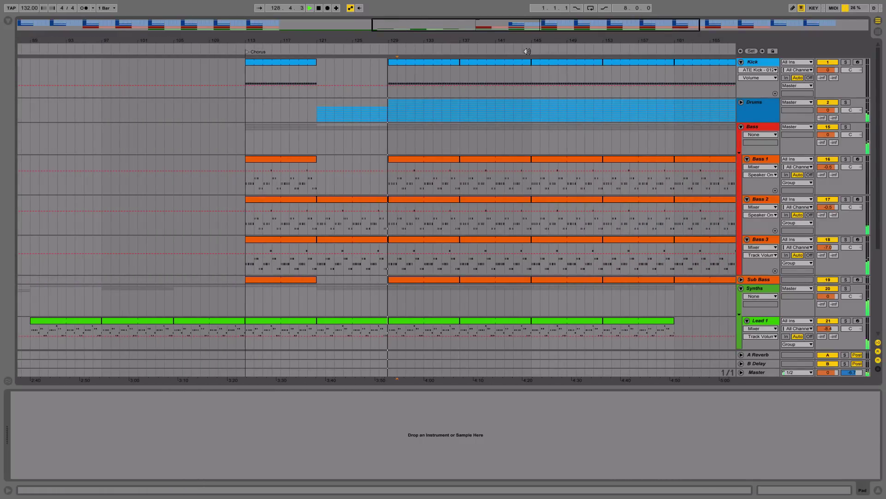
- Delete the Kick clips between bars 145 and 161
{"action": "left_click", "coordinate": [548, 66]}
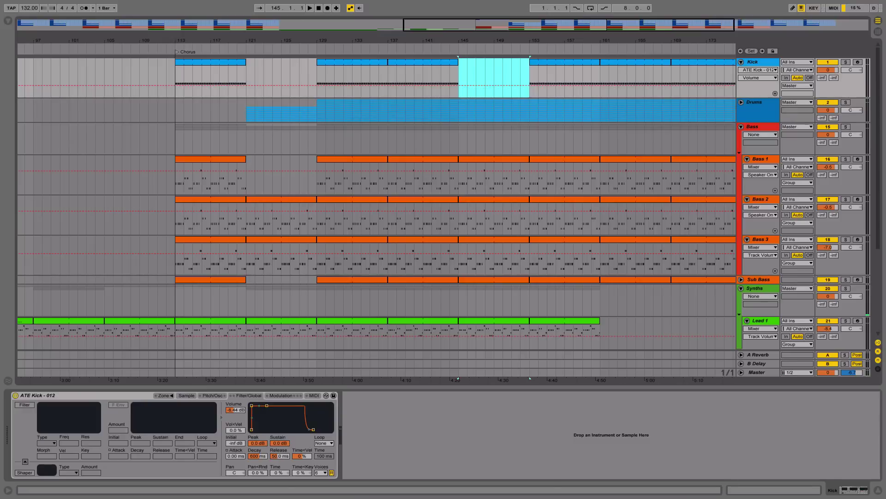
{"action": "left_click", "coordinate": [572, 63]}
{"action": "left_click_drag", "start_coordinate": [556, 41], "coordinate": [526, 26]}
- Delete the Lead 1 clip between bars 153 and 161 and the Lead 2 and Pluck 1 clips between bars 145 and 161
{"action": "scroll", "coordinate": [498, 232], "scroll_direction": "down", "scroll_amount": 1}
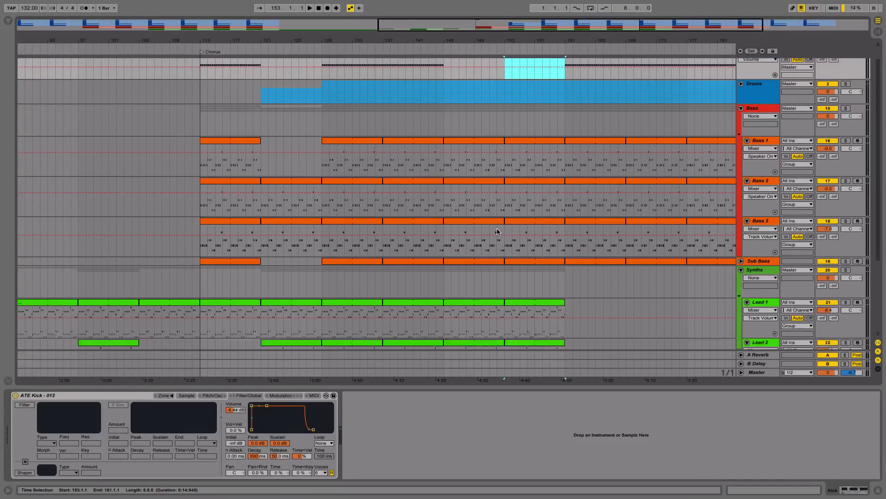
{"action": "scroll", "coordinate": [498, 232], "scroll_direction": "down", "scroll_amount": 1}
{"action": "scroll", "coordinate": [497, 231], "scroll_direction": "down", "scroll_amount": 4}
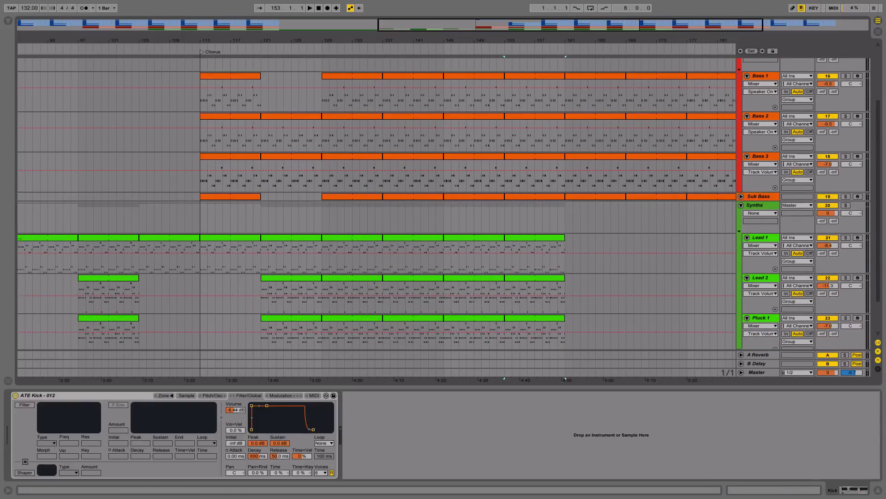
{"action": "left_click", "coordinate": [533, 236]}
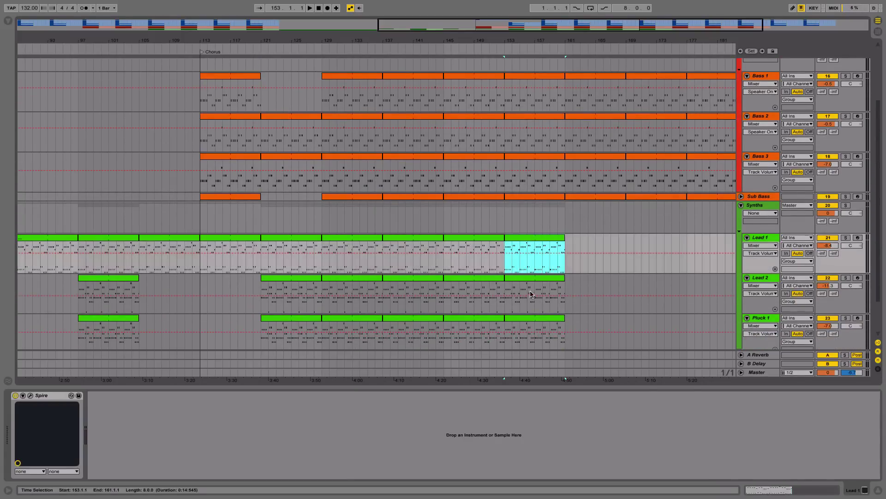
{"action": "left_click", "coordinate": [531, 278]}
{"action": "key", "text": "Delete"}
{"action": "left_click", "coordinate": [526, 325]}
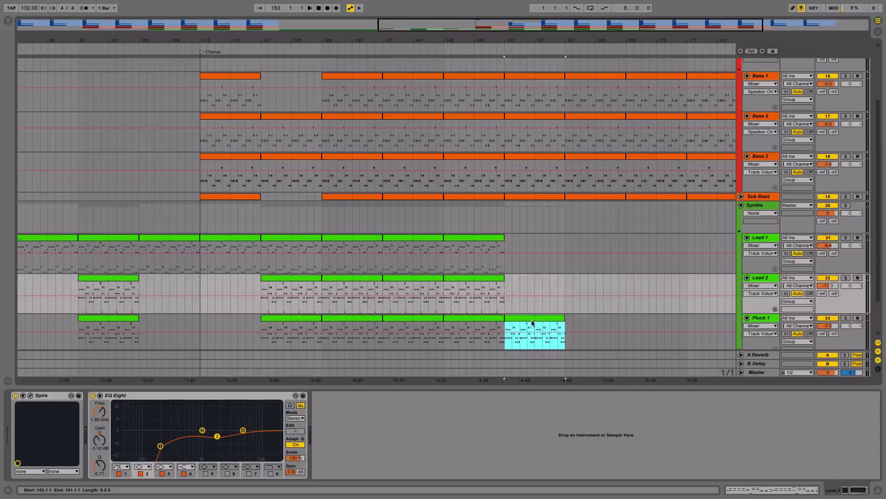
{"action": "key", "text": "Delete"}
{"action": "left_click", "coordinate": [492, 322]}
- Delete the Kick and Drums group clips between bars 193 and 201 at the end of the arrangement
{"action": "scroll", "coordinate": [497, 318], "scroll_direction": "up", "scroll_amount": 6}
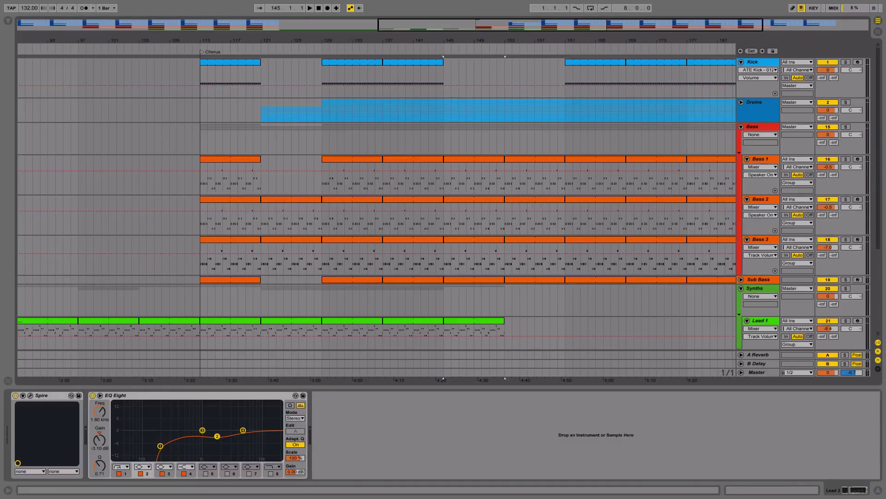
{"action": "left_click_drag", "start_coordinate": [591, 25], "coordinate": [592, 19]}
{"action": "scroll", "coordinate": [582, 192], "scroll_direction": "right", "scroll_amount": 2}
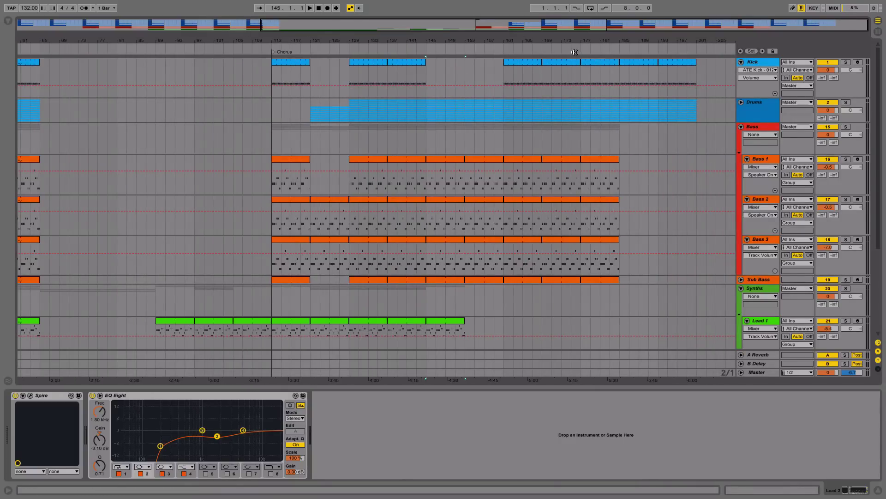
{"action": "left_click_drag", "start_coordinate": [699, 114], "coordinate": [659, 69]}
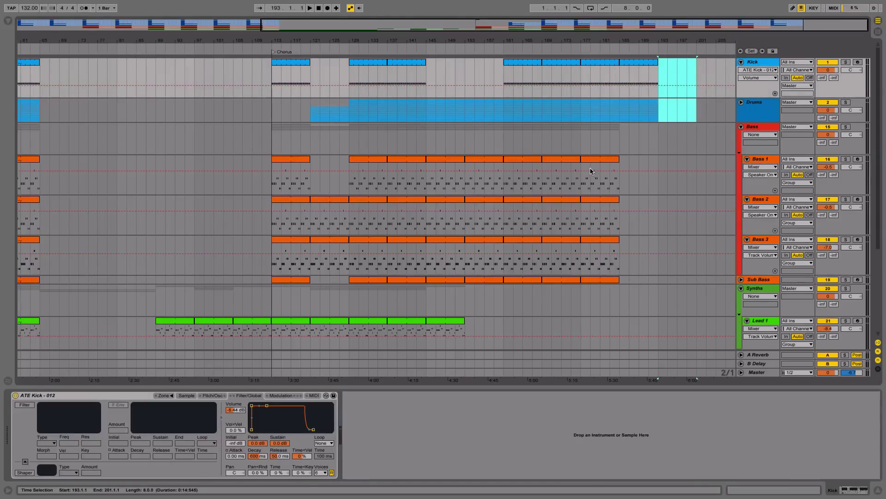
- Delete the Bass 1, Bass 2, Bass 3 and Sub Bass clips between bars 177 and 185
{"action": "left_click_drag", "start_coordinate": [581, 183], "coordinate": [622, 276]}
{"action": "scroll", "coordinate": [622, 273], "scroll_direction": "down", "scroll_amount": 5}
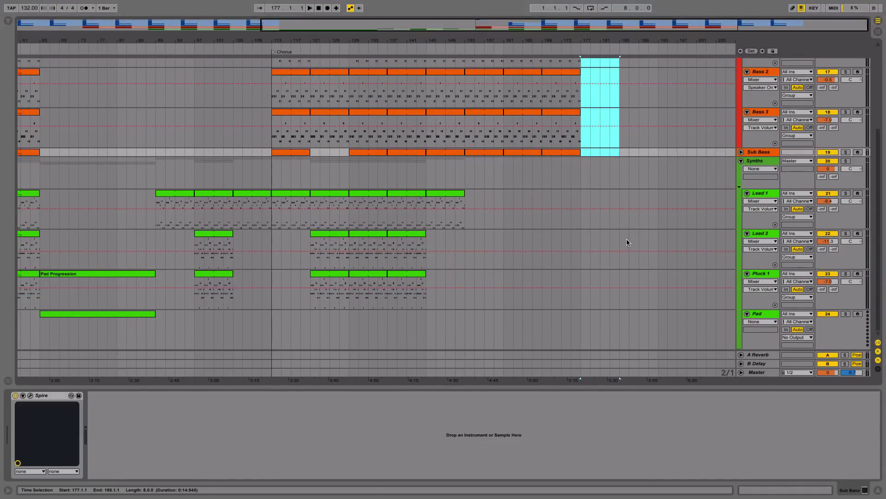
{"action": "scroll", "coordinate": [626, 239], "scroll_direction": "up", "scroll_amount": 5}
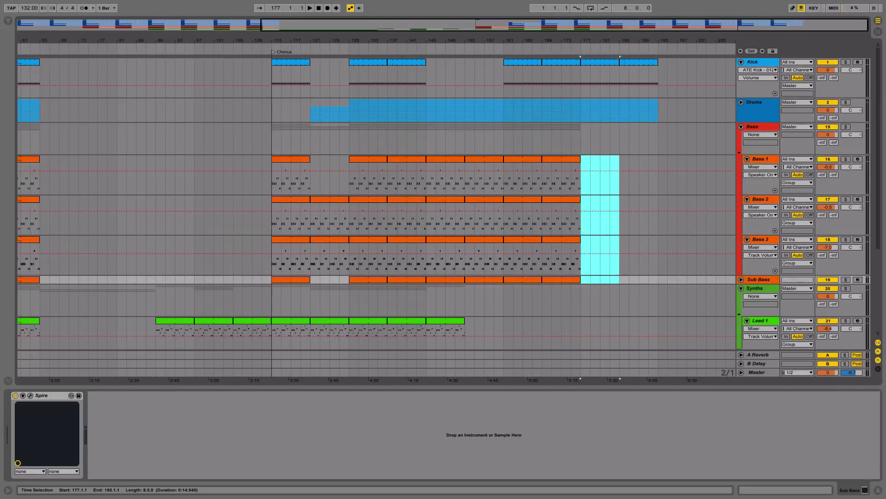
- Delete the Kick clip between bars 25 and 33 near the start of the arrangement
{"action": "left_click_drag", "start_coordinate": [169, 55], "coordinate": [148, 58]}
{"action": "left_click", "coordinate": [237, 64]}
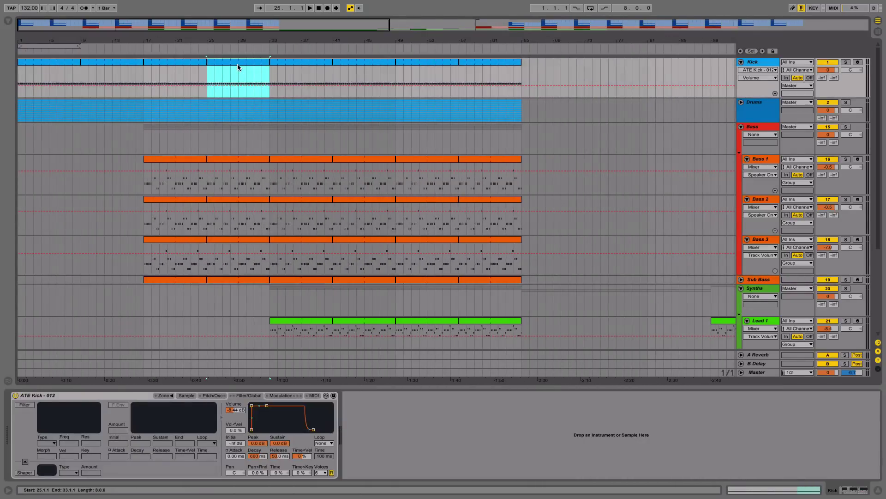
{"action": "left_click_drag", "start_coordinate": [257, 39], "coordinate": [223, 30]}
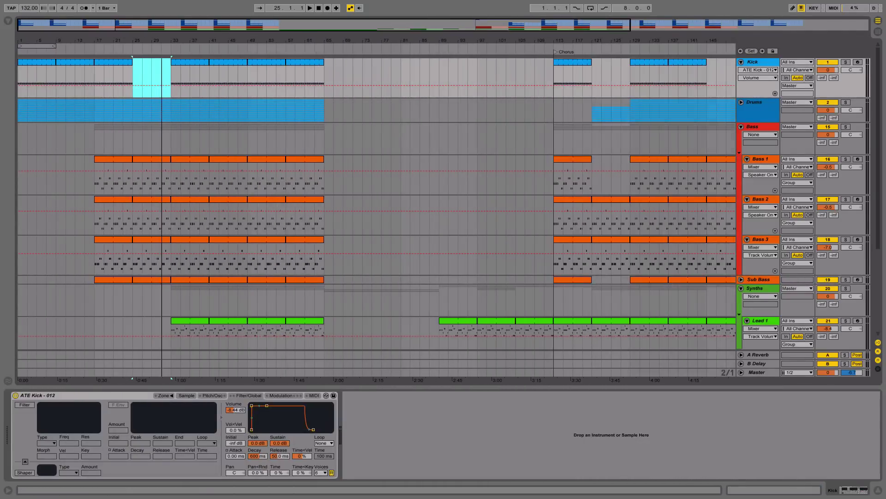
- Delete the Drums group clips between bars 57 and 65 and review the full arrangement
{"action": "left_click_drag", "start_coordinate": [325, 125], "coordinate": [291, 103]}
{"action": "left_click", "coordinate": [316, 113]}
{"action": "key", "text": "Delete"}
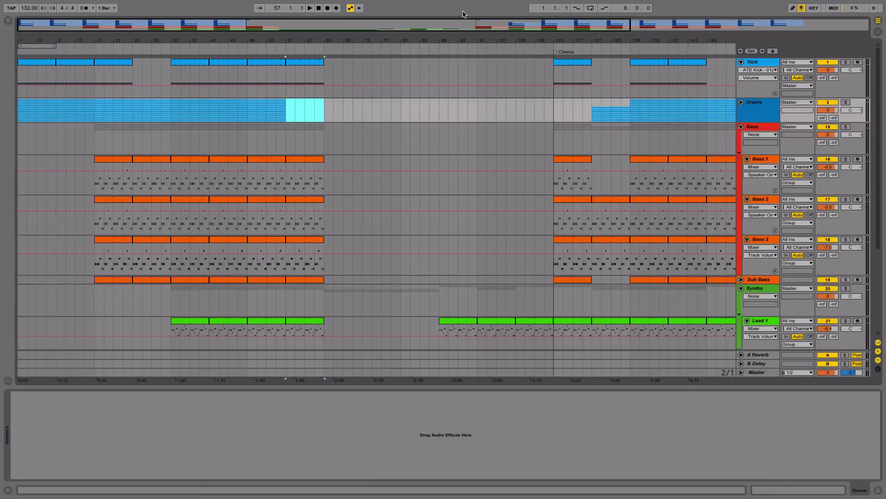
{"action": "left_click_drag", "start_coordinate": [435, 26], "coordinate": [436, 4]}
{"action": "scroll", "coordinate": [594, 152], "scroll_direction": "down", "scroll_amount": 3}
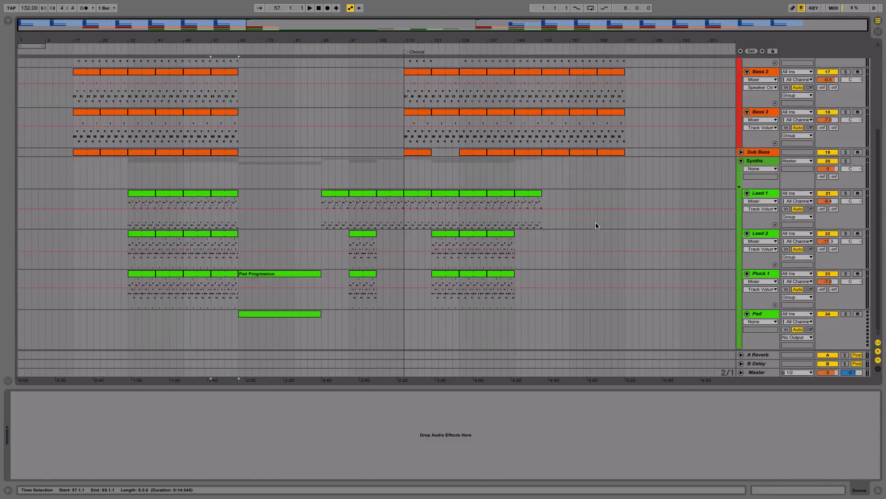
{"action": "scroll", "coordinate": [553, 257], "scroll_direction": "up", "scroll_amount": 3}
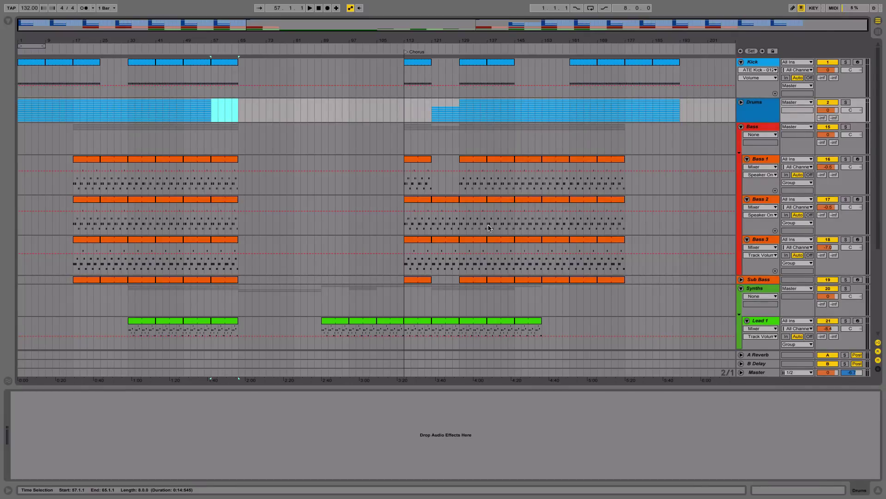
- Add a locator named Breakdown/Bridge at bar 65
{"action": "right_click", "coordinate": [238, 51]}
{"action": "left_click", "coordinate": [248, 70]}
{"action": "type", "text": "Breakdo"}
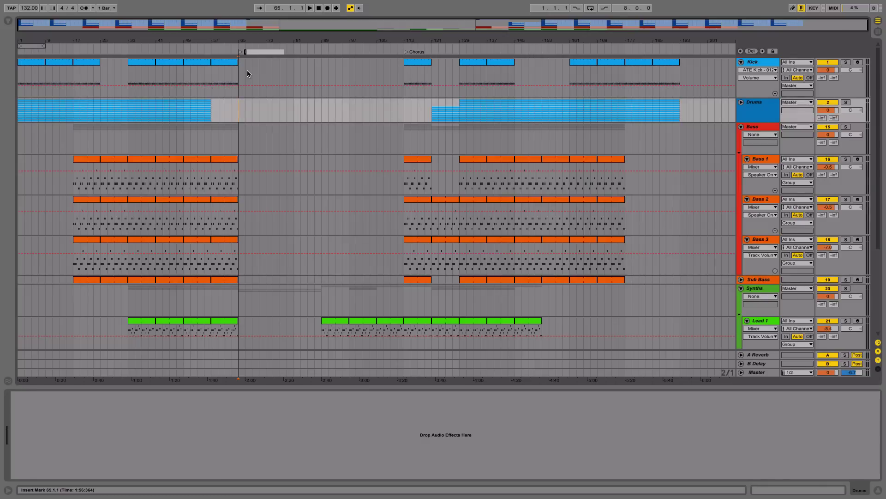
{"action": "type", "text": "wn/Bridge"}
{"action": "key", "text": "Return"}
- Add a locator named Main Lead at bar 89
{"action": "right_click", "coordinate": [322, 53]}
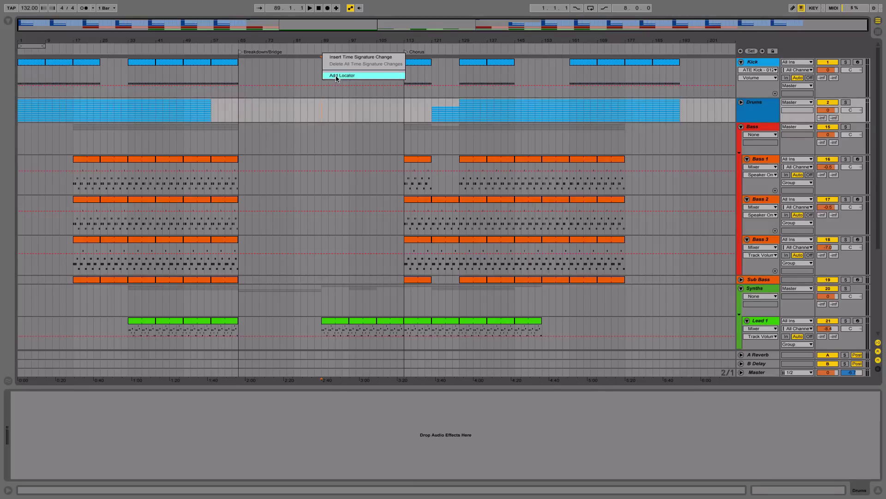
{"action": "left_click", "coordinate": [336, 76]}
{"action": "type", "text": "Main Lead"}
{"action": "key", "text": "Return"}
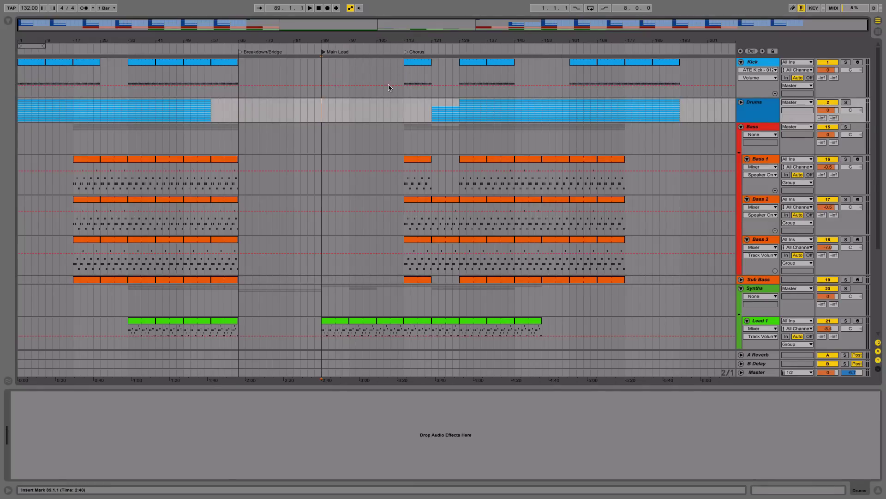
- Add a locator named Chorus Extra at bar 129
{"action": "right_click", "coordinate": [459, 50]}
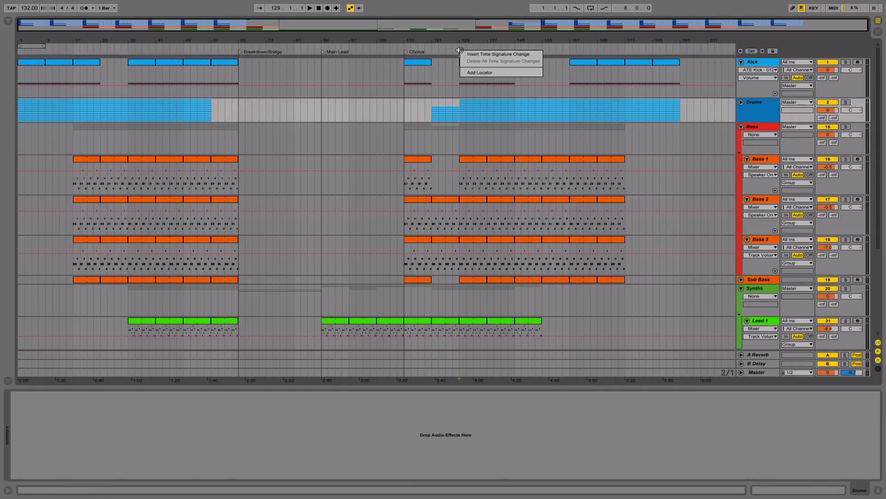
{"action": "left_click", "coordinate": [479, 68]}
{"action": "type", "text": "Chorus Extra"}
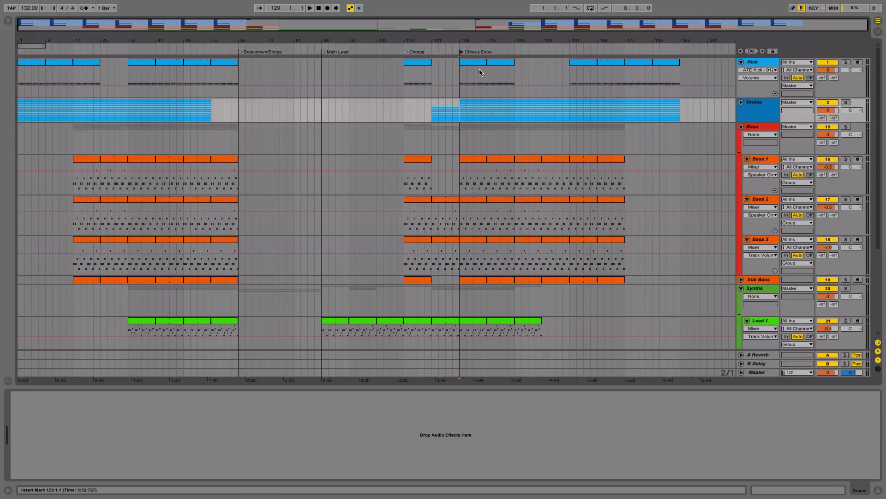
{"action": "key", "text": "Return"}
- Add a locator named Break at bar 145
{"action": "right_click", "coordinate": [516, 50]}
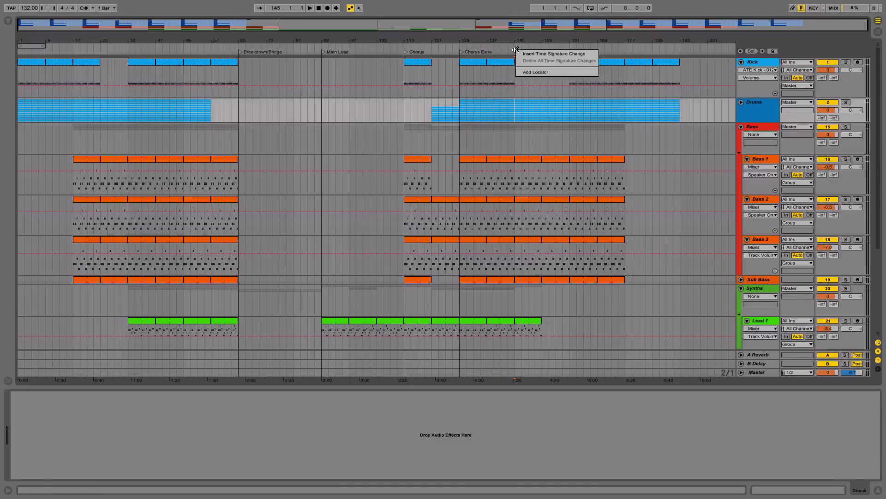
{"action": "left_click", "coordinate": [525, 72]}
{"action": "type", "text": "Break"}
{"action": "key", "text": "Return"}
- Add a locator named Outro at bar 161
{"action": "right_click", "coordinate": [571, 49]}
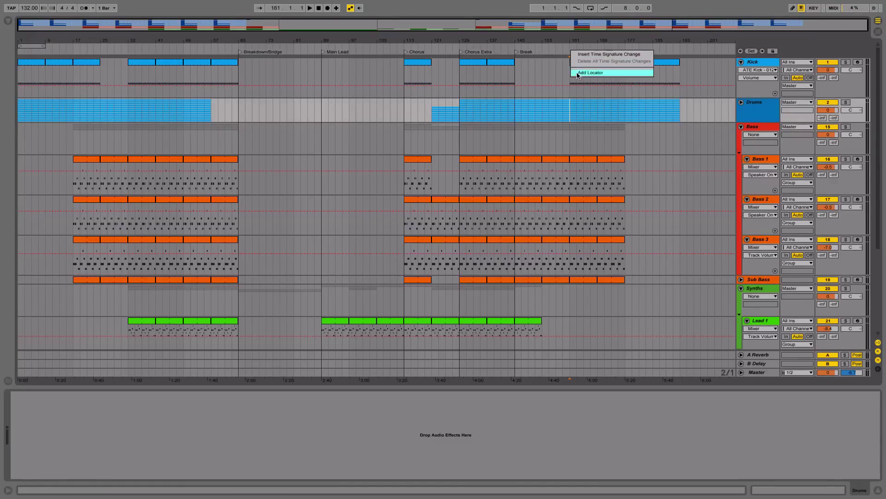
{"action": "left_click", "coordinate": [577, 72]}
{"action": "type", "text": "Outro"}
{"action": "key", "text": "Return"}
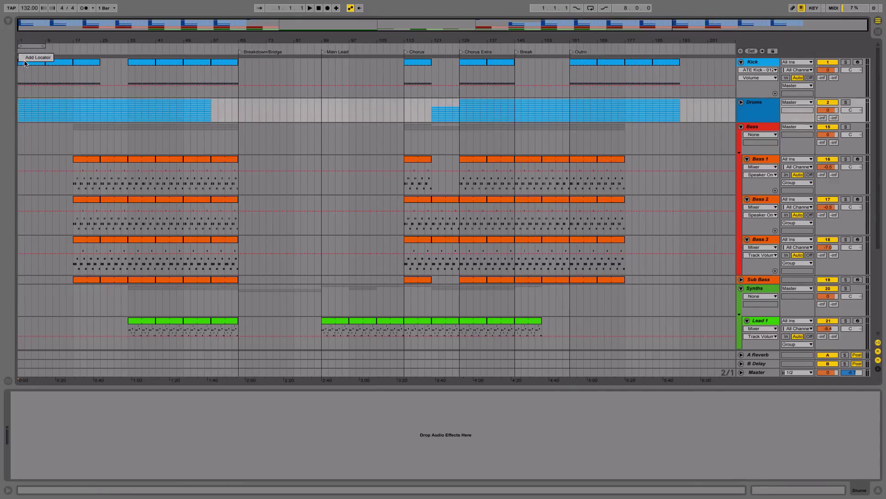
- Add a locator named Intro at bar 1 and one named Section 1 at bar 33
{"action": "left_click", "coordinate": [27, 62]}
{"action": "key", "text": "Return"}
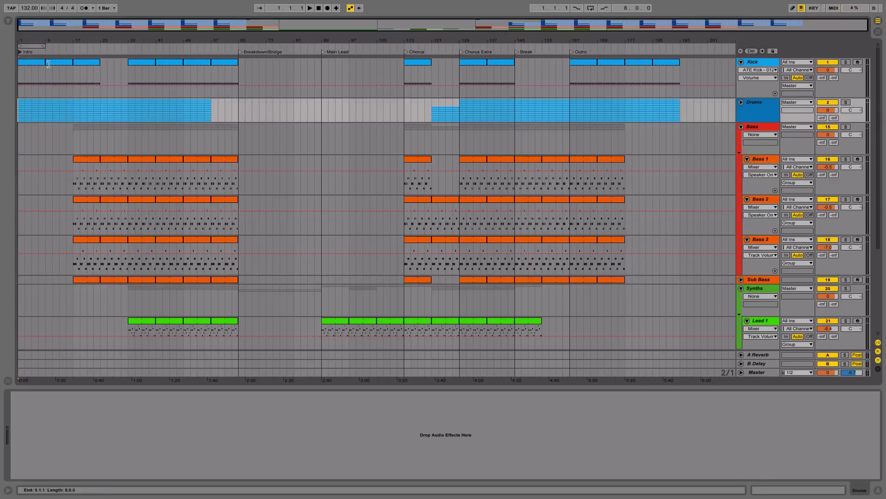
{"action": "right_click", "coordinate": [128, 53]}
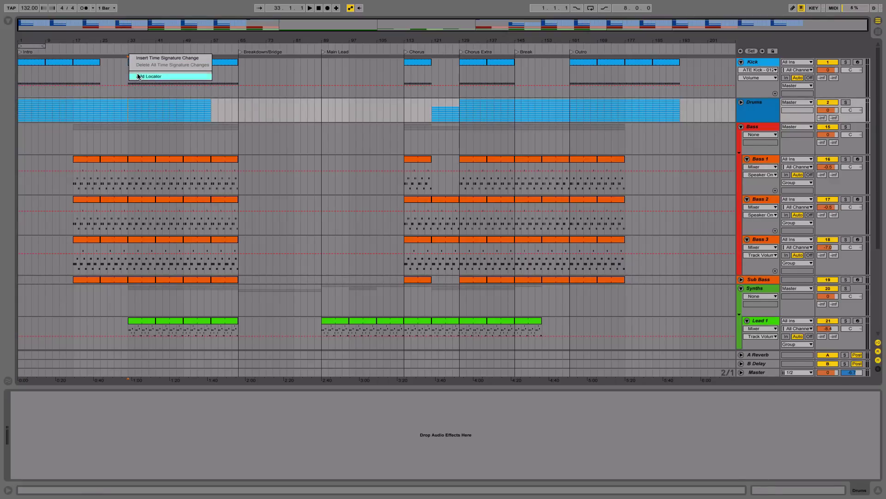
{"action": "left_click", "coordinate": [138, 77]}
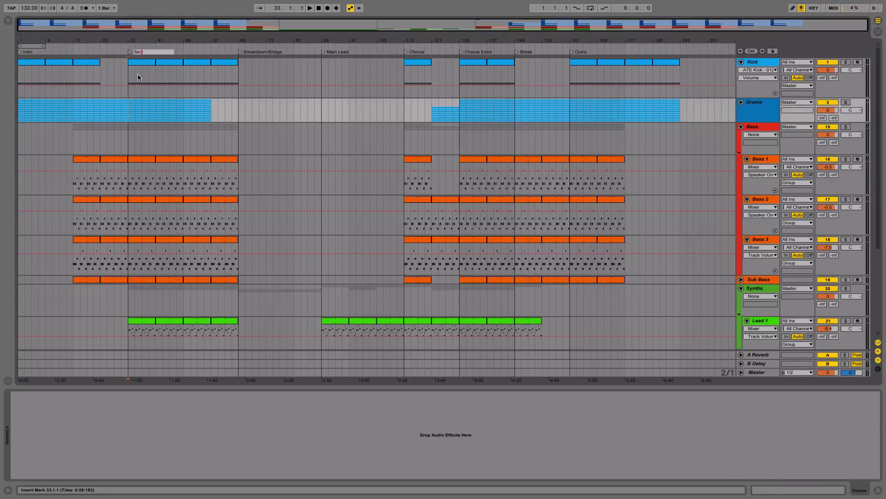
{"action": "key", "text": "Return"}
{"action": "scroll", "coordinate": [148, 120], "scroll_direction": "down", "scroll_amount": 3}
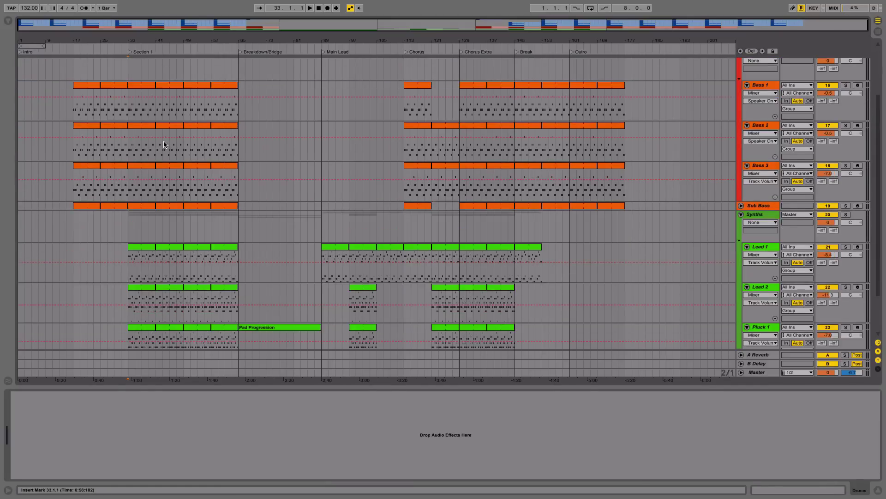
- Unfold the Drums group to show its individual tracks and play the arrangement from the beginning
{"action": "scroll", "coordinate": [162, 144], "scroll_direction": "up", "scroll_amount": 3}
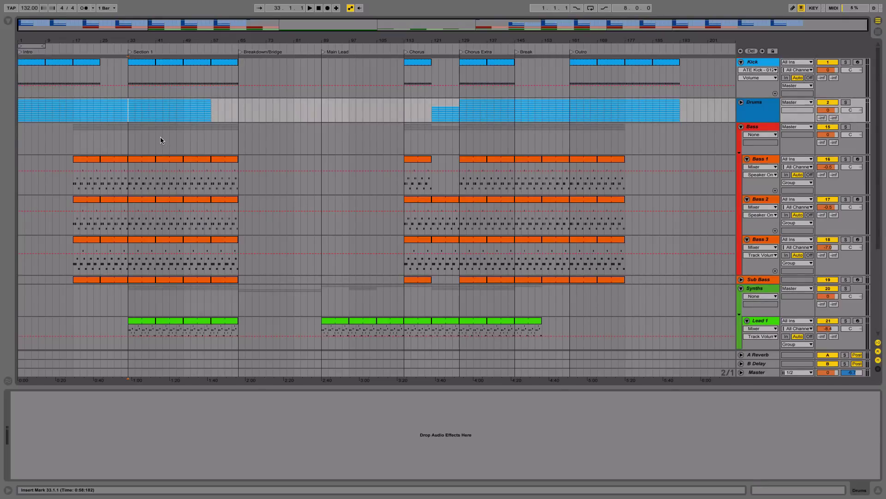
{"action": "left_click", "coordinate": [741, 102]}
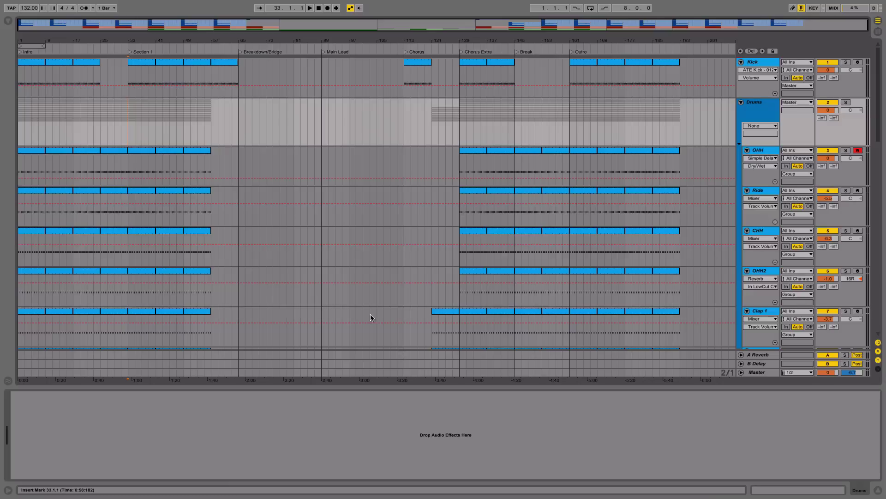
{"action": "left_click", "coordinate": [322, 6]}
{"action": "key", "text": "space"}
- Delete the Ride clips in the Intro from bar 1 to bar 17 and stop playback
{"action": "left_click_drag", "start_coordinate": [37, 194], "coordinate": [39, 155]}
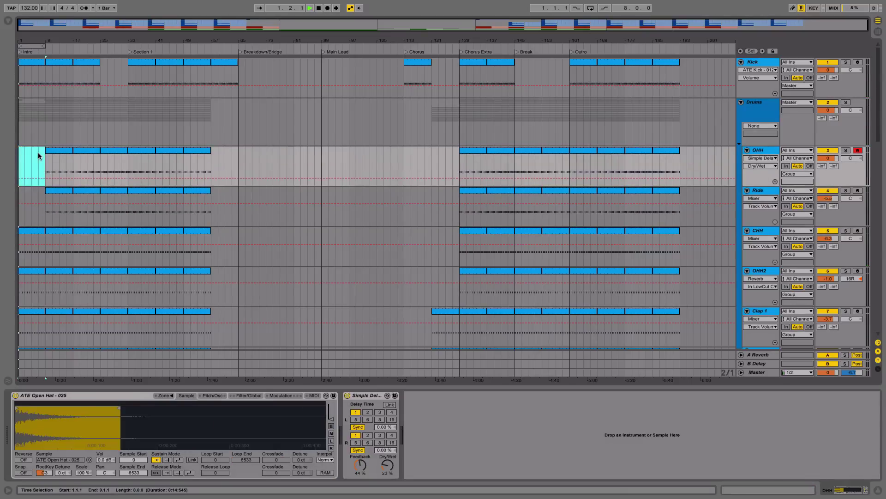
{"action": "left_click", "coordinate": [52, 190]}
{"action": "key", "text": "space"}
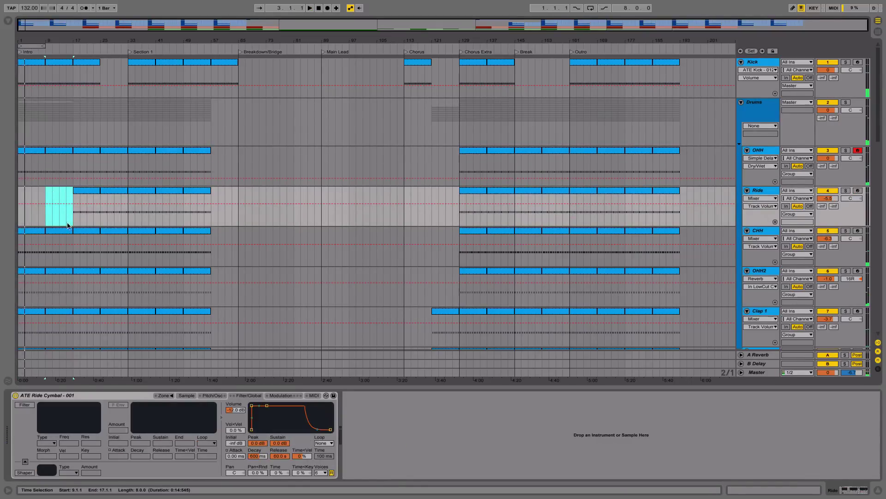
- Delete the OHH2 clips from bar 1 to bar 17 and play the Intro while checking the tracks below
{"action": "scroll", "coordinate": [70, 226], "scroll_direction": "down", "scroll_amount": 1}
{"action": "left_click", "coordinate": [53, 277]}
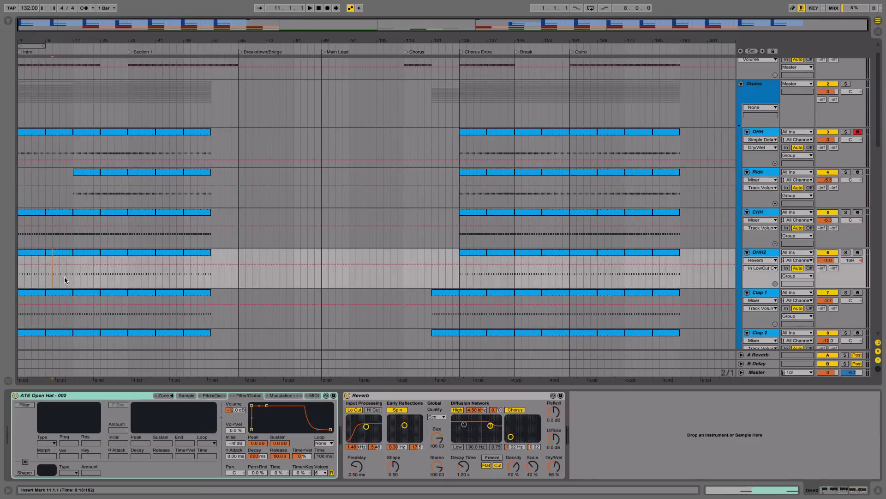
{"action": "left_click_drag", "start_coordinate": [71, 281], "coordinate": [20, 279]}
{"action": "key", "text": "space"}
{"action": "scroll", "coordinate": [42, 287], "scroll_direction": "down", "scroll_amount": 5}
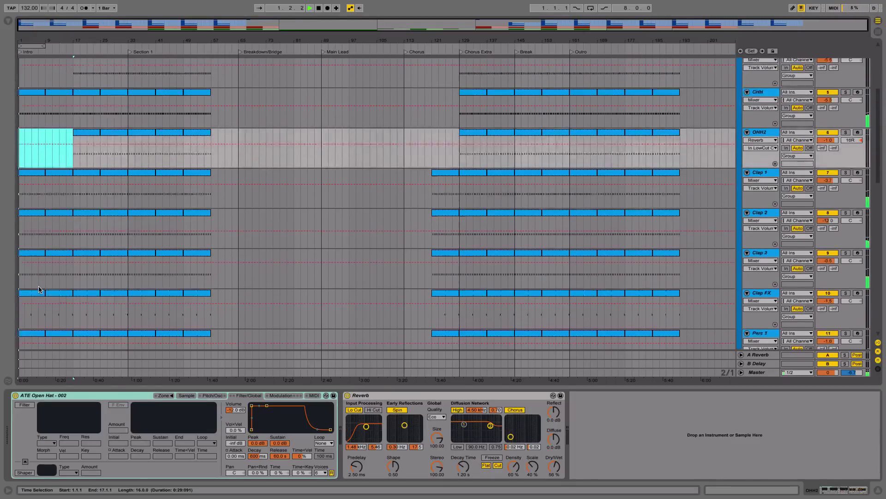
{"action": "scroll", "coordinate": [41, 287], "scroll_direction": "down", "scroll_amount": 9}
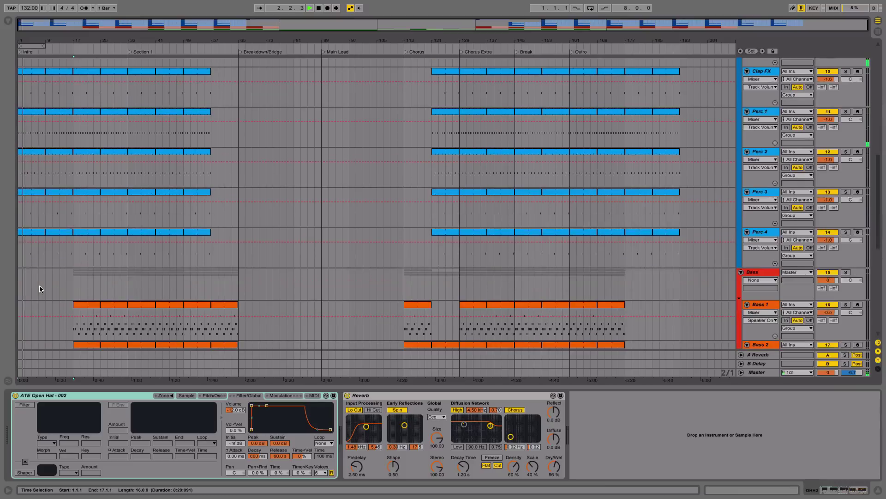
{"action": "scroll", "coordinate": [41, 286], "scroll_direction": "up", "scroll_amount": 12}
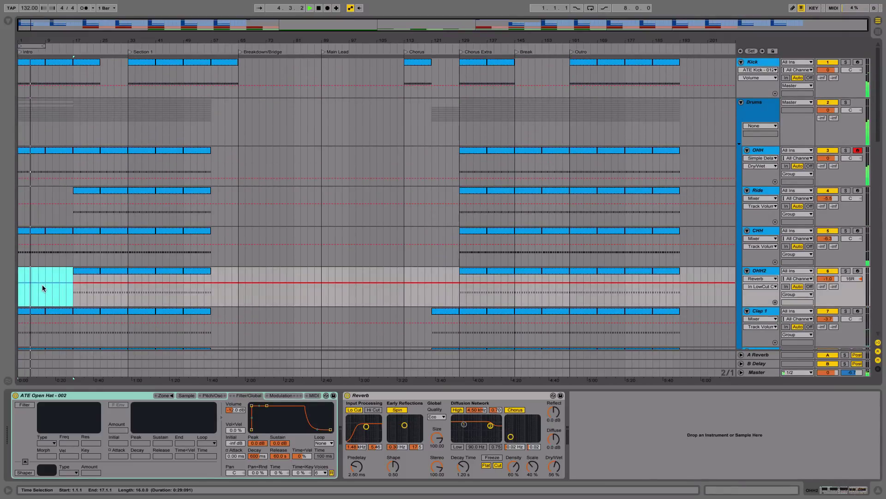
- Delete the Ride clip from bar 17 to bar 25 and listen to the Intro from bar 17
{"action": "left_click", "coordinate": [71, 48]}
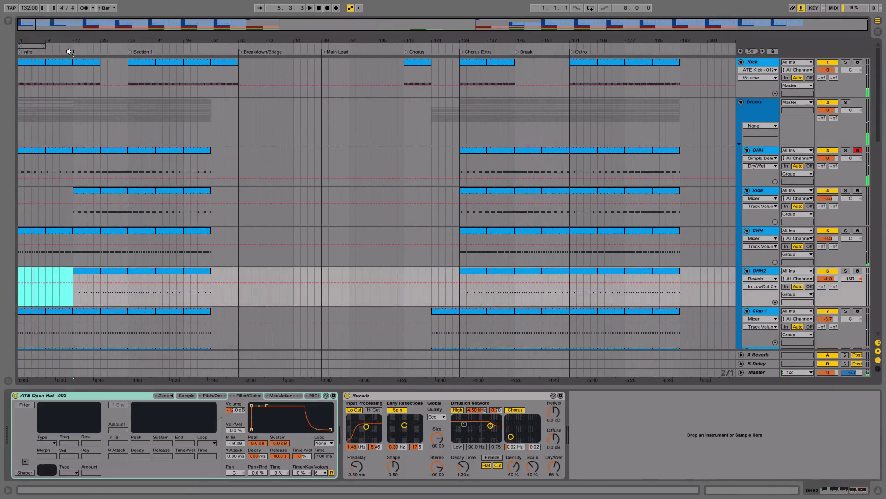
{"action": "left_click", "coordinate": [87, 192]}
{"action": "scroll", "coordinate": [87, 206], "scroll_direction": "down", "scroll_amount": 3}
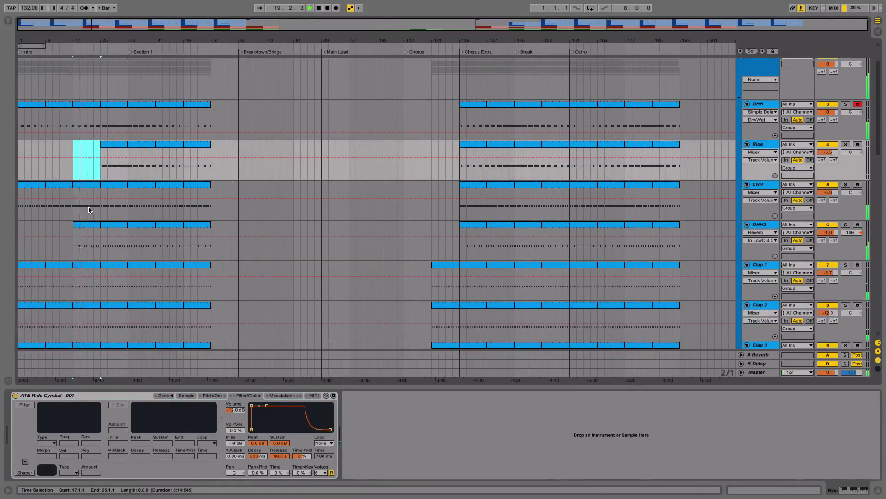
{"action": "scroll", "coordinate": [92, 235], "scroll_direction": "down", "scroll_amount": 10}
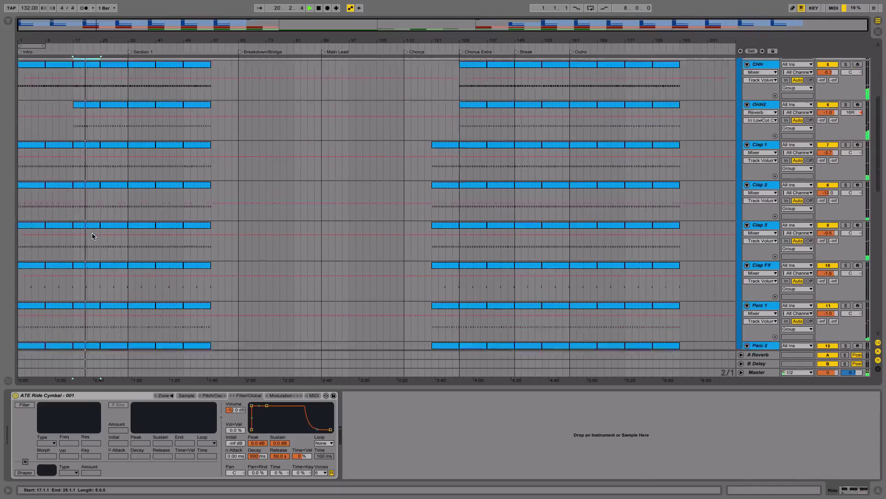
{"action": "key", "text": "space"}
{"action": "scroll", "coordinate": [93, 238], "scroll_direction": "up", "scroll_amount": 12}
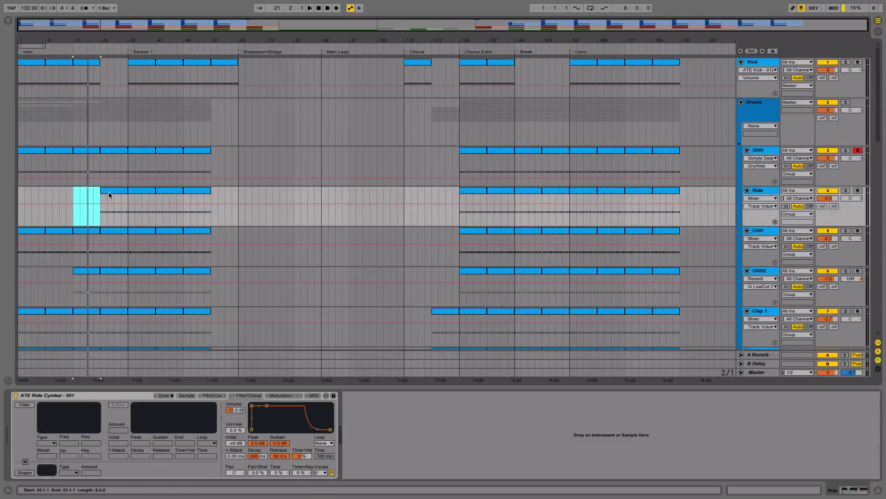
- Delete the OHH and Ride clips at the start of Section 1, from bar 33 to bar 49
{"action": "scroll", "coordinate": [109, 192], "scroll_direction": "down", "scroll_amount": 1}
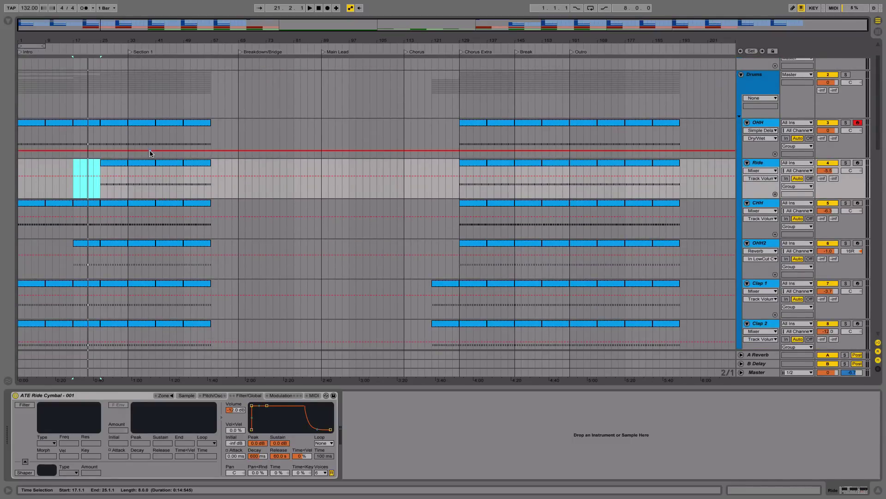
{"action": "left_click_drag", "start_coordinate": [130, 141], "coordinate": [183, 182]}
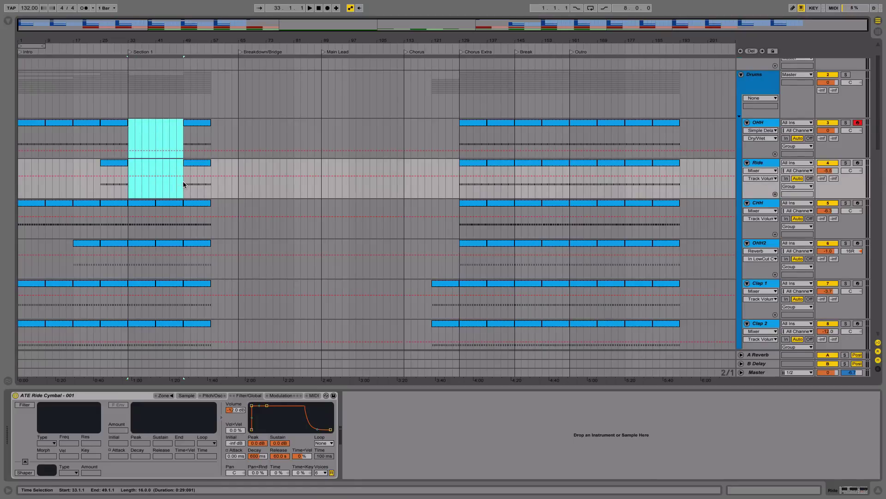
{"action": "scroll", "coordinate": [170, 190], "scroll_direction": "down", "scroll_amount": 1}
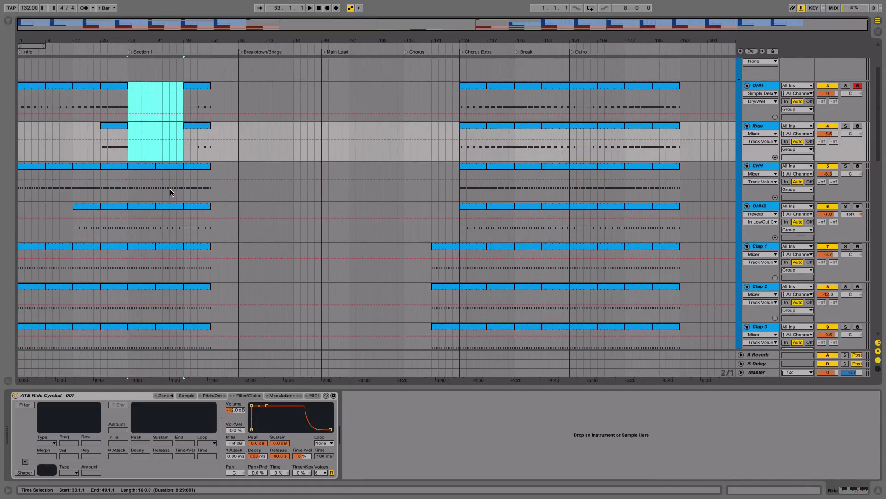
{"action": "scroll", "coordinate": [145, 201], "scroll_direction": "down", "scroll_amount": 1}
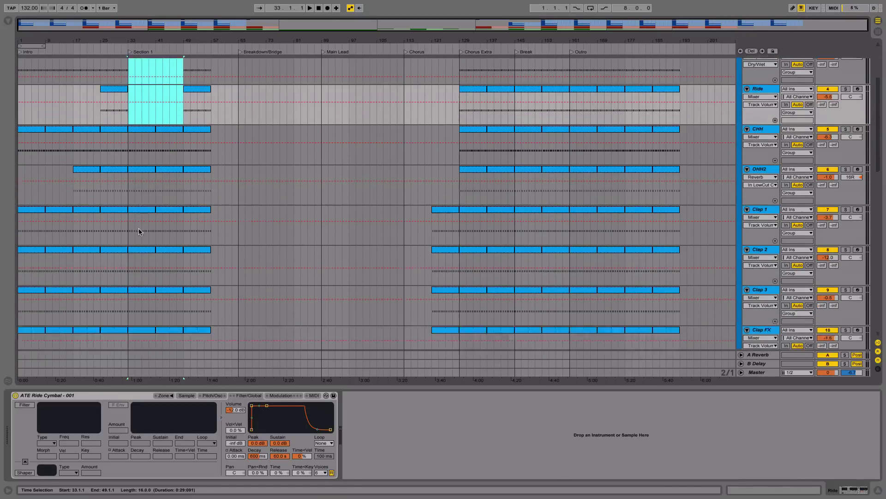
- Delete the OHH2 clips from bar 33 to bar 49 and play Section 1
{"action": "left_click_drag", "start_coordinate": [129, 195], "coordinate": [184, 306]}
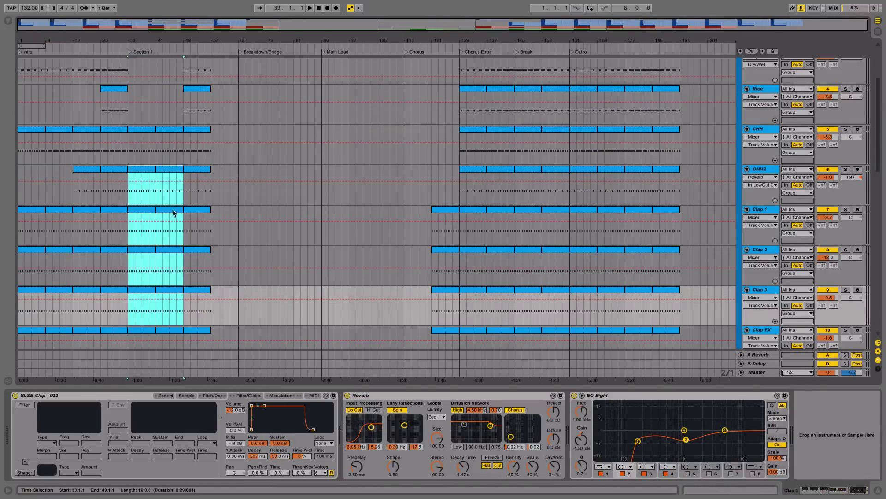
{"action": "left_click", "coordinate": [153, 182]}
{"action": "left_click_drag", "start_coordinate": [139, 206], "coordinate": [155, 194]}
{"action": "key", "text": "Delete"}
{"action": "key", "text": "space"}
- Delete the Lead 1, Lead 2 and Pluck 1 clips from bar 33 to bar 65 and listen to Section 1 again
{"action": "scroll", "coordinate": [132, 154], "scroll_direction": "down", "scroll_amount": 3}
{"action": "scroll", "coordinate": [129, 184], "scroll_direction": "down", "scroll_amount": 10}
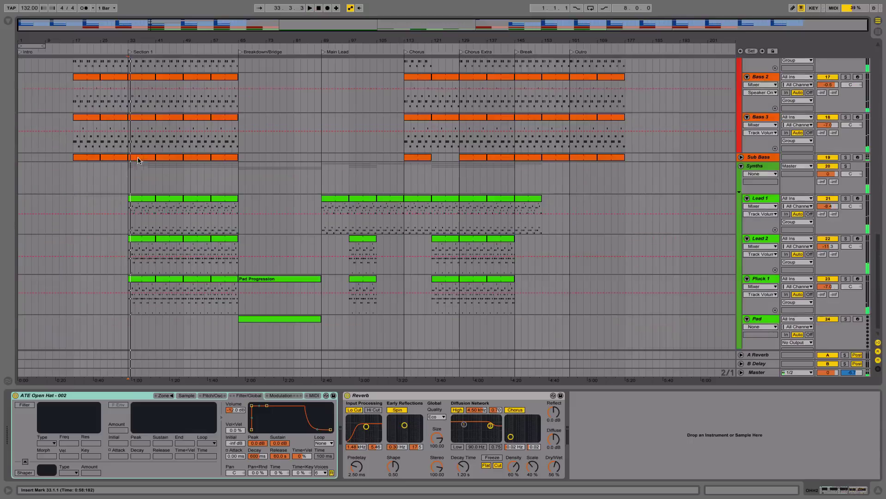
{"action": "key", "text": "space"}
{"action": "left_click_drag", "start_coordinate": [125, 217], "coordinate": [238, 295]}
{"action": "key", "text": "Delete"}
{"action": "left_click", "coordinate": [132, 56]}
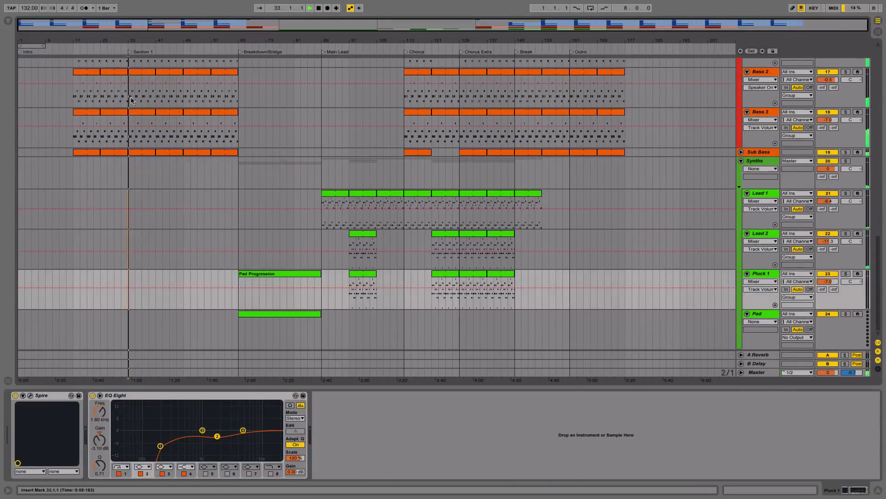
{"action": "key", "text": "space"}
- Split the Bass 1, Bass 2, Bass 3 and Sub Bass clips at bar 34 to isolate a one-bar segment at bar 33
{"action": "scroll", "coordinate": [132, 185], "scroll_direction": "up", "scroll_amount": 6}
{"action": "key", "text": "plus"}
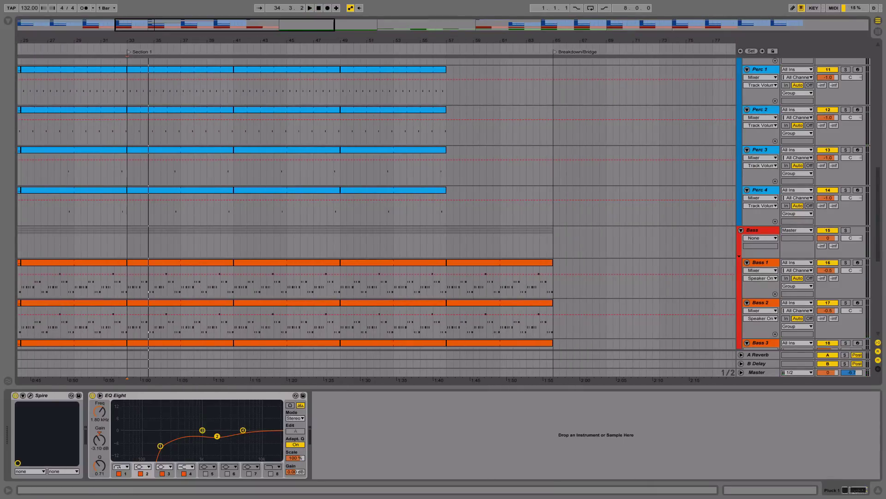
{"action": "left_click", "coordinate": [157, 262]}
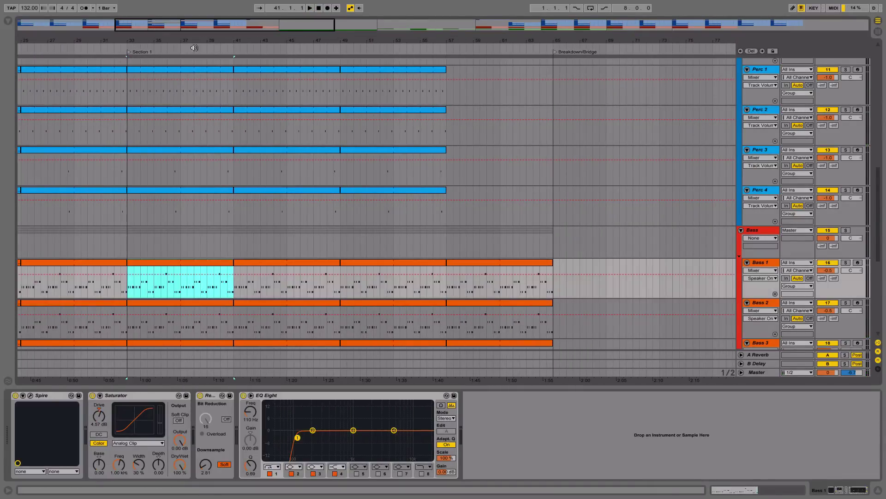
{"action": "key", "text": "minus"}
{"action": "key", "text": "plus"}
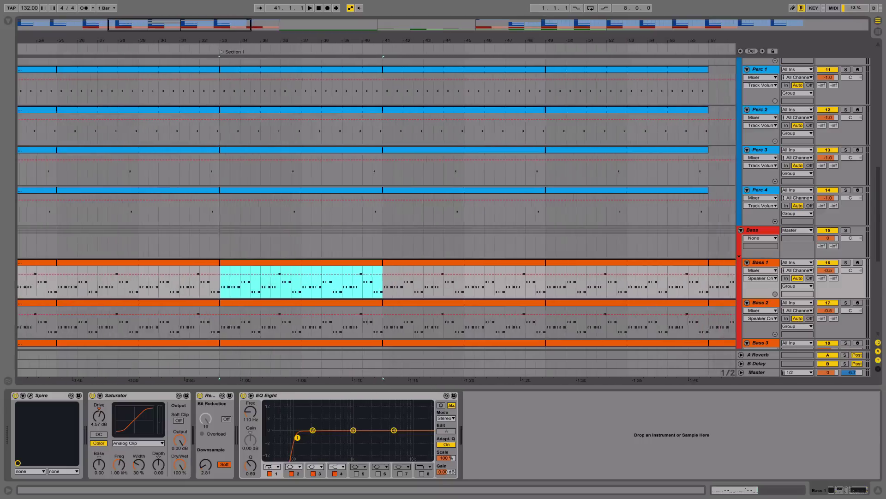
{"action": "scroll", "coordinate": [317, 290], "scroll_direction": "down", "scroll_amount": 3}
{"action": "left_click_drag", "start_coordinate": [272, 216], "coordinate": [279, 290]}
{"action": "left_click", "coordinate": [279, 314]}
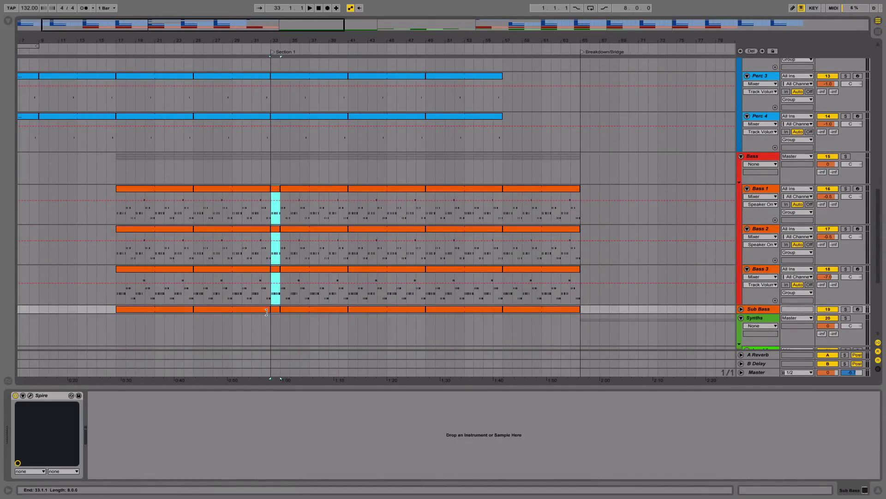
{"action": "key", "text": "ctrl+e"}
- Delete the Bass 1 to Sub Bass clips from bar 17 to 33 and from bar 34 to 65, keeping the one-bar segment
{"action": "left_click", "coordinate": [165, 193]}
{"action": "key", "text": "Delete"}
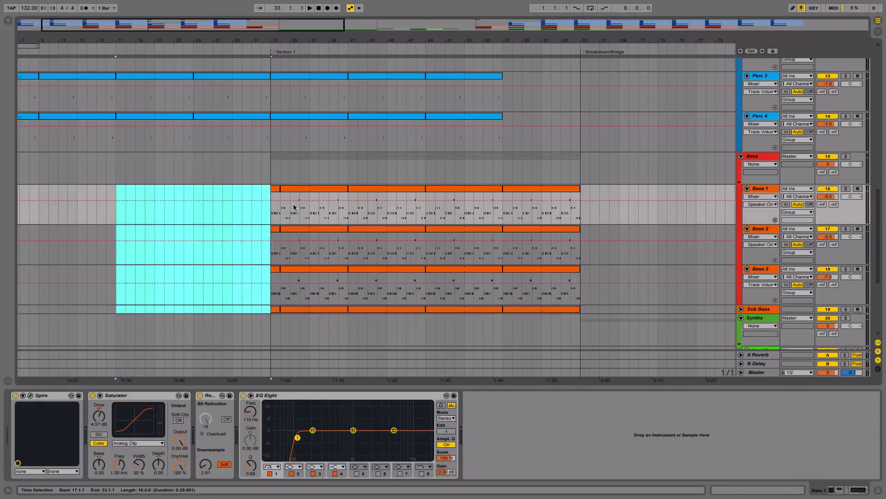
{"action": "left_click", "coordinate": [314, 189]}
{"action": "left_click", "coordinate": [524, 299], "text": "shift"}
{"action": "left_click", "coordinate": [292, 309], "text": "shift"}
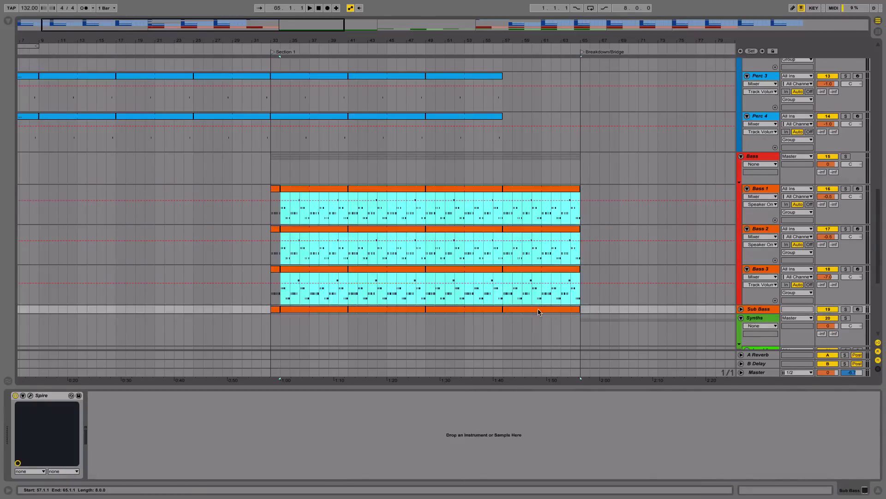
{"action": "key", "text": "Delete"}
- Try to stretch the one-bar bass clips at bar 33 out to bar 55, and undo it
{"action": "left_click", "coordinate": [275, 286]}
{"action": "left_click", "coordinate": [271, 198], "text": "shift"}
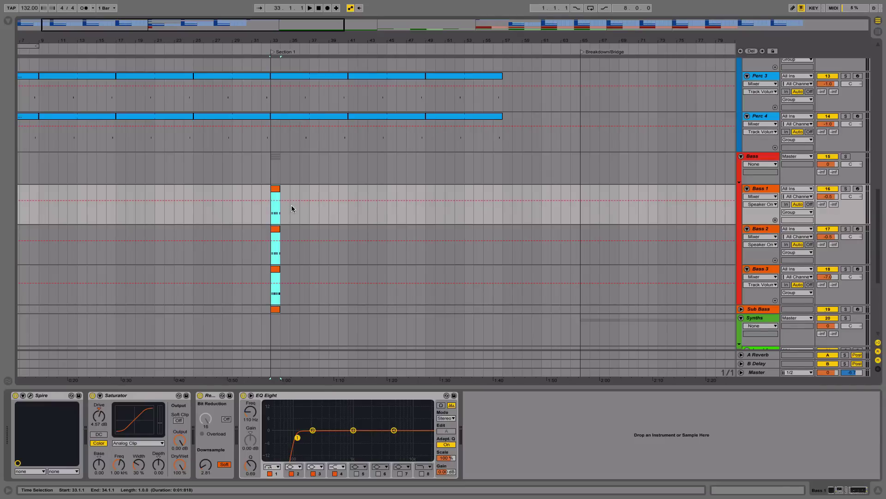
{"action": "left_click_drag", "start_coordinate": [282, 202], "coordinate": [485, 202]}
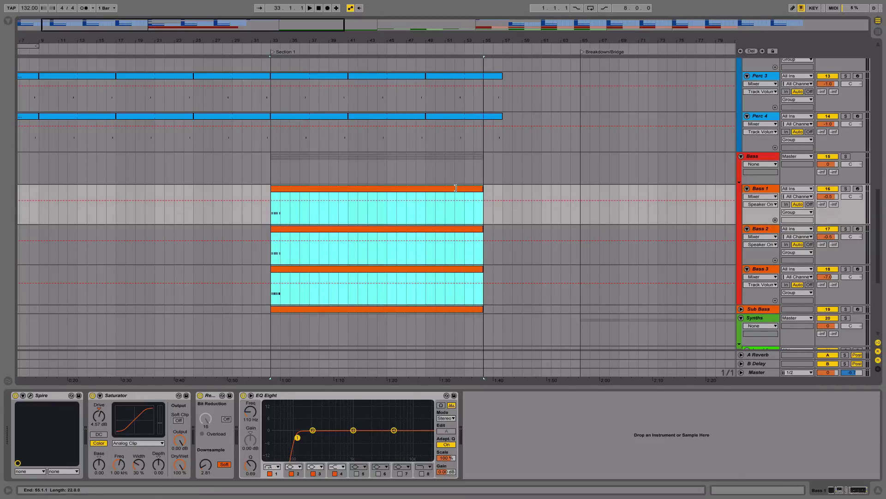
{"action": "key", "text": "ctrl+z"}
{"action": "left_click", "coordinate": [273, 190]}
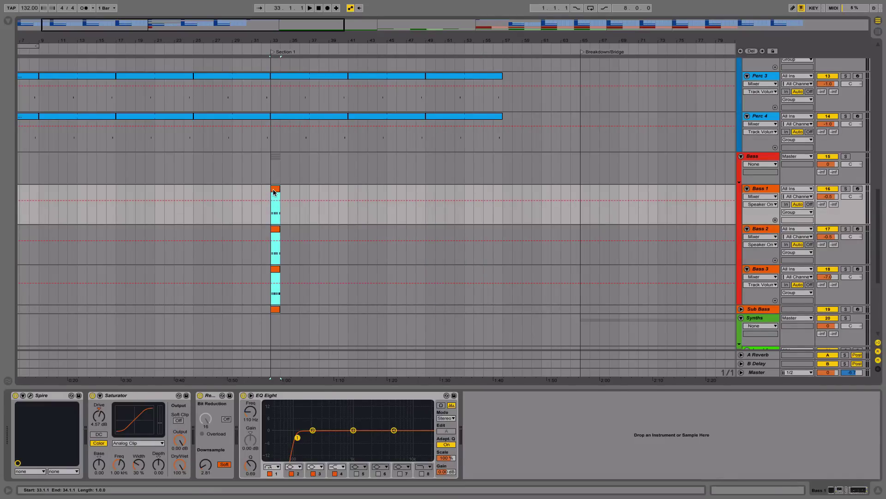
{"action": "mouse_move", "coordinate": [279, 192]}
{"action": "left_mouse_down"}
{"action": "mouse_move", "coordinate": [306, 193]}
{"action": "mouse_move", "coordinate": [279, 193]}
{"action": "left_mouse_up"}
{"action": "left_click", "coordinate": [273, 215]}
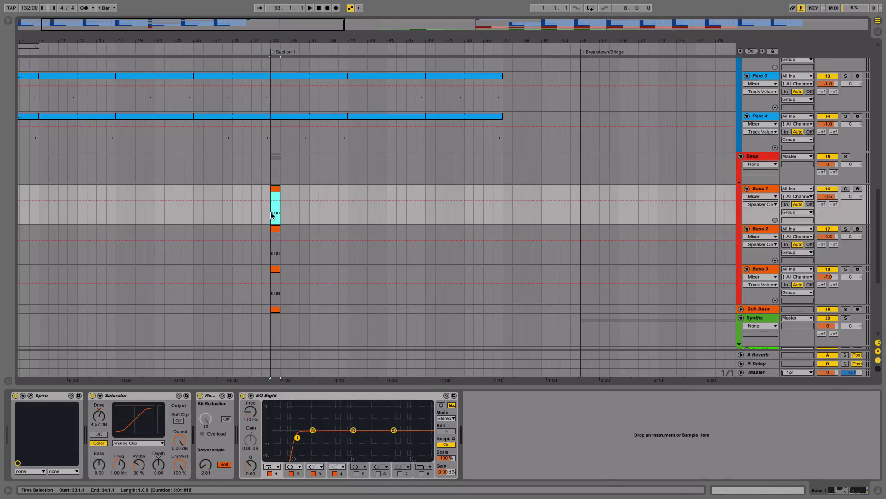
{"action": "left_click", "coordinate": [275, 245]}
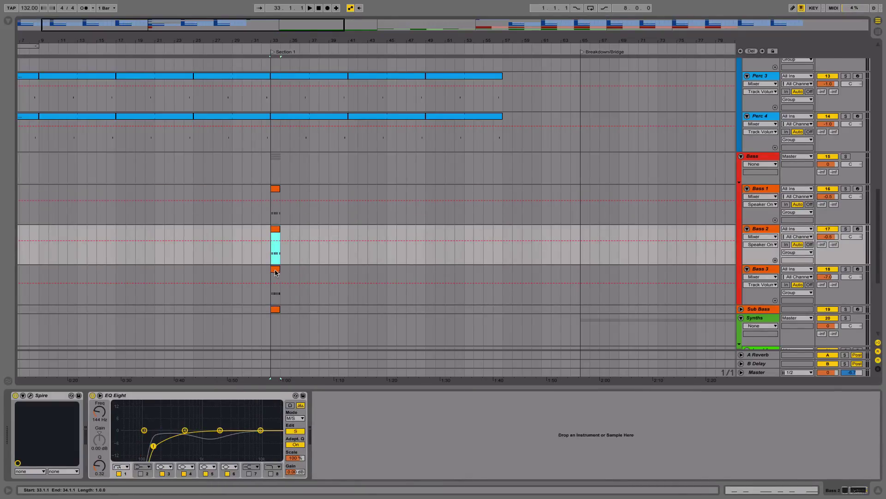
{"action": "left_click", "coordinate": [275, 274]}
{"action": "left_click", "coordinate": [275, 309]}
{"action": "mouse_move", "coordinate": [280, 193]}
{"action": "left_mouse_down"}
{"action": "mouse_move", "coordinate": [331, 190]}
{"action": "mouse_move", "coordinate": [280, 197]}
{"action": "left_mouse_up"}
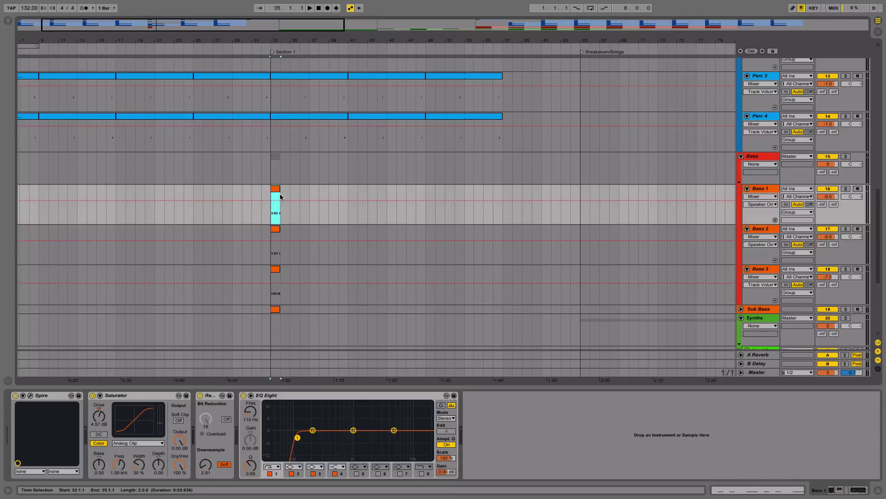
{"action": "left_click_drag", "start_coordinate": [274, 227], "coordinate": [274, 330]}
{"action": "left_click", "coordinate": [274, 330]}
{"action": "key", "text": "Up"}
{"action": "key", "text": "Right"}
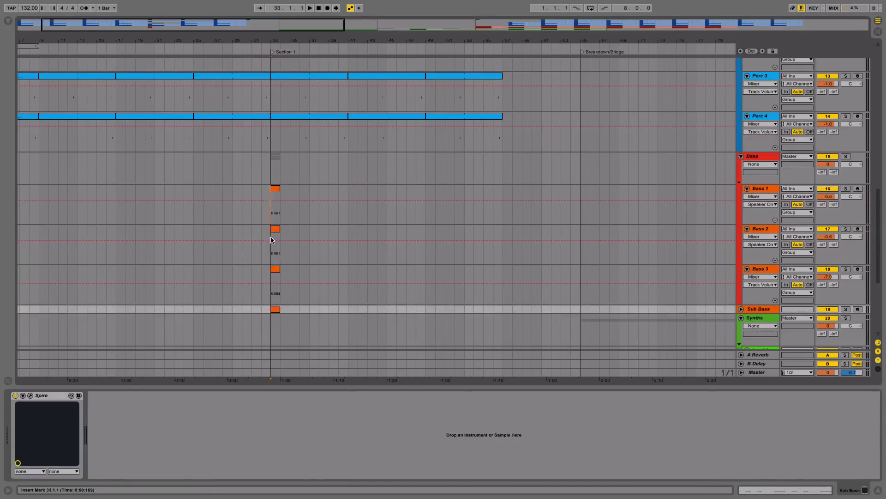
- Duplicate the one-bar Bass 1, Bass 2, Bass 3 and Sub Bass clips seven times to fill bars 33 to 41
{"action": "left_click_drag", "start_coordinate": [272, 215], "coordinate": [277, 300]}
{"action": "key", "text": "ctrl+d"}
{"action": "key", "text": "ctrl+d"}
{"action": "key", "text": "ctrl+d"}
{"action": "key", "text": "ctrl+d"}
{"action": "key", "text": "ctrl+d"}
{"action": "key", "text": "ctrl+d"}
{"action": "key", "text": "ctrl+d"}
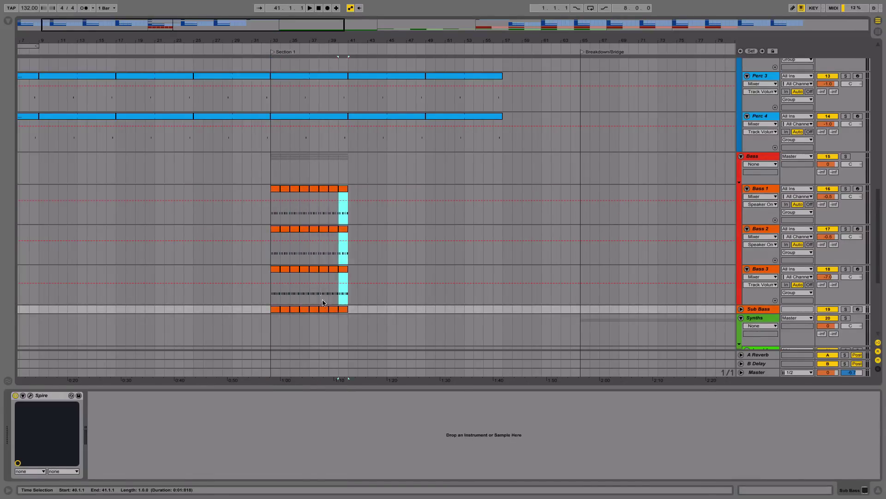
- Duplicate the eight-bar block of bass clips from bar 33 to 41 twice, extending it to bar 57
{"action": "left_click_drag", "start_coordinate": [347, 332], "coordinate": [285, 214]}
{"action": "key", "text": "ctrl+d"}
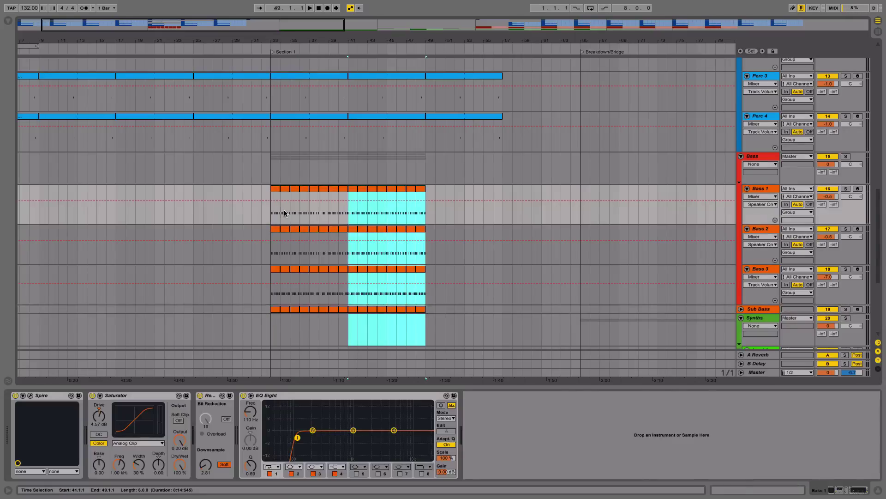
{"action": "key", "text": "ctrl+d"}
{"action": "left_click", "coordinate": [117, 216]}
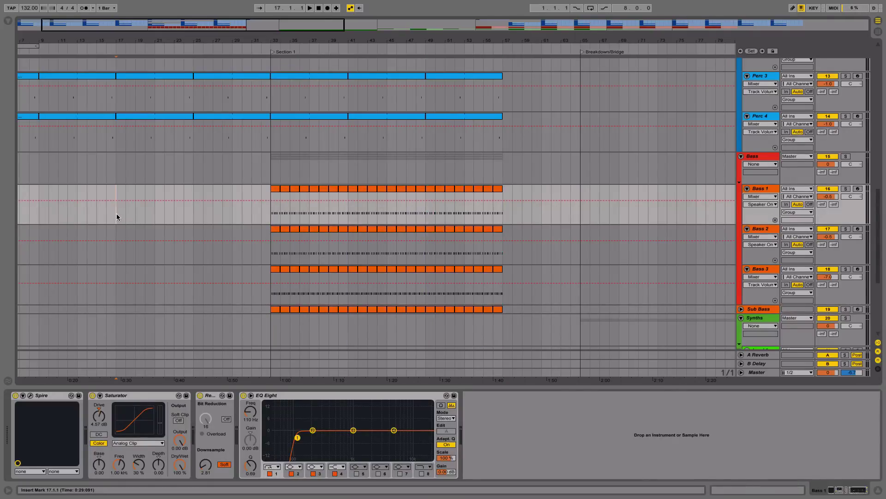
- Fill bars 17 to 33 with copies of the Bass 1, Bass 2 and Bass 3 clips, clearing the Sub Bass clips before bar 33
{"action": "key", "text": "ctrl+v"}
{"action": "key", "text": "ctrl+d"}
{"action": "left_click", "coordinate": [109, 320]}
{"action": "left_click_drag", "start_coordinate": [109, 320], "coordinate": [271, 310]}
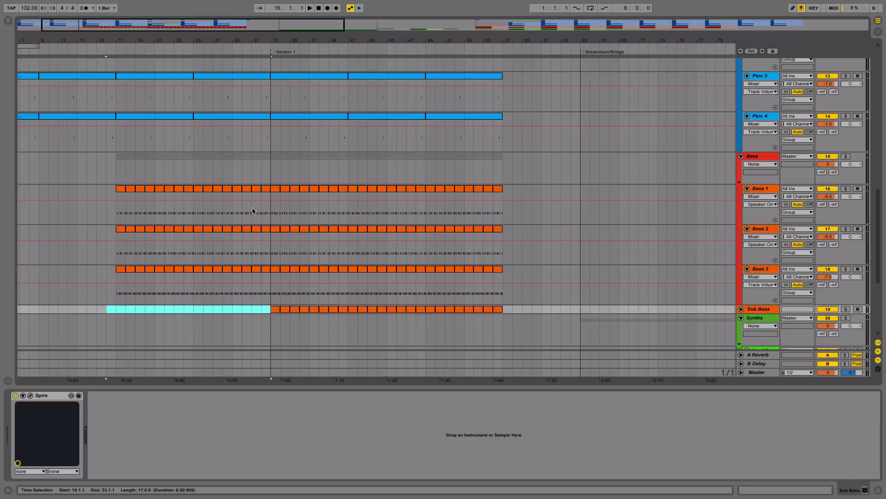
- Play Section 1 from its start and again from bar 41, examining the drum and percussion tracks
{"action": "left_click_drag", "start_coordinate": [248, 53], "coordinate": [266, 54]}
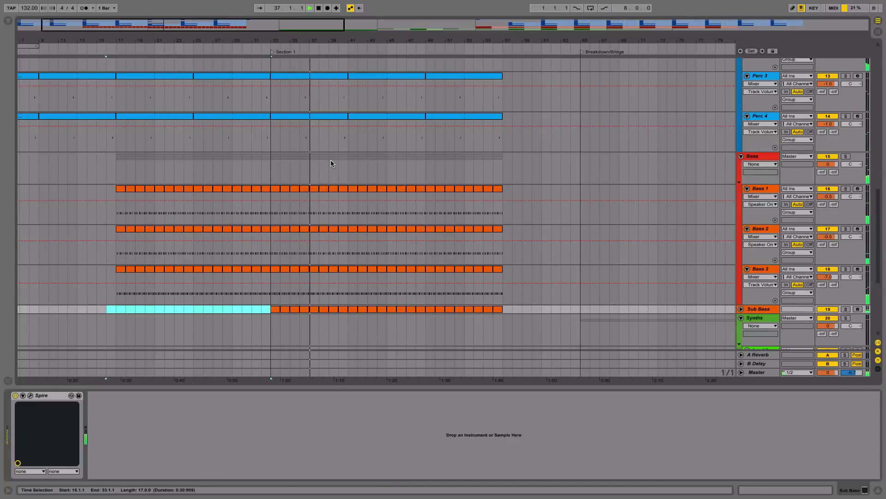
{"action": "scroll", "coordinate": [331, 162], "scroll_direction": "up", "scroll_amount": 5}
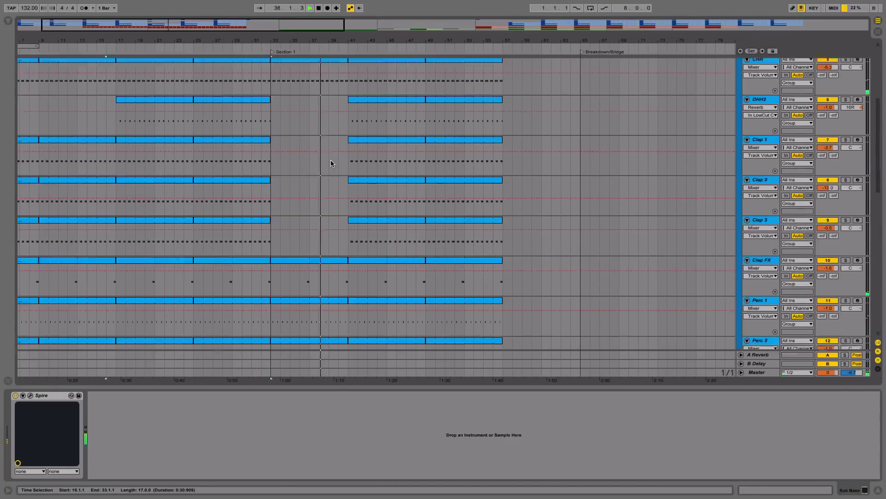
{"action": "scroll", "coordinate": [331, 162], "scroll_direction": "up", "scroll_amount": 4}
{"action": "key", "text": "space"}
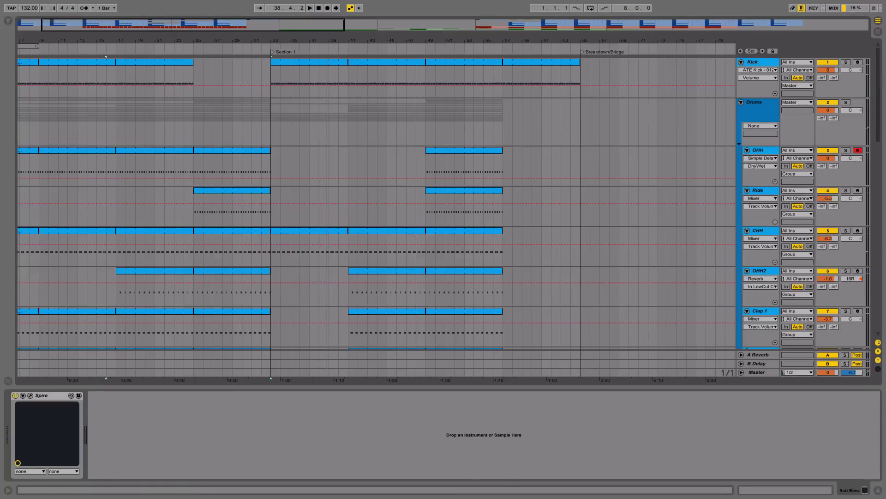
{"action": "scroll", "coordinate": [394, 238], "scroll_direction": "down", "scroll_amount": 3}
{"action": "left_click", "coordinate": [346, 75]}
{"action": "key", "text": "space"}
{"action": "scroll", "coordinate": [415, 252], "scroll_direction": "down", "scroll_amount": 5}
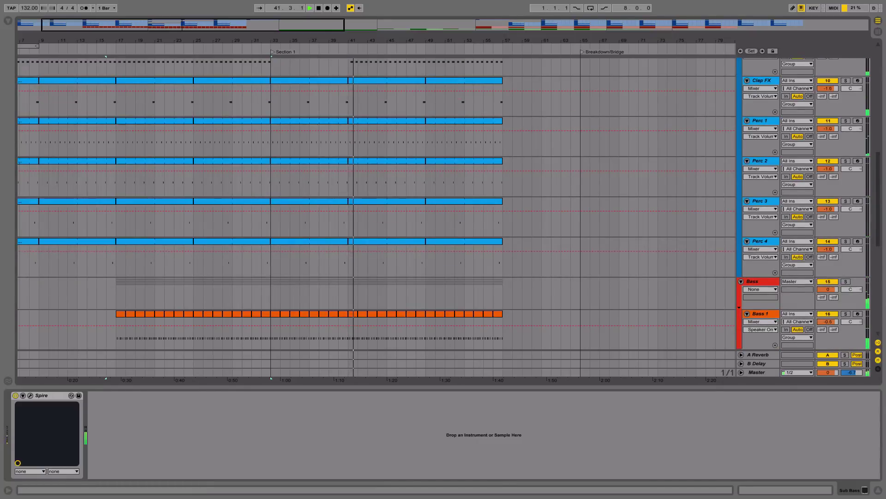
- Copy the OHH clip at bar 49 to bar 41 and play from there
{"action": "scroll", "coordinate": [466, 228], "scroll_direction": "up", "scroll_amount": 3}
{"action": "scroll", "coordinate": [465, 227], "scroll_direction": "up", "scroll_amount": 4}
{"action": "key", "text": "space"}
{"action": "left_click", "coordinate": [445, 86]}
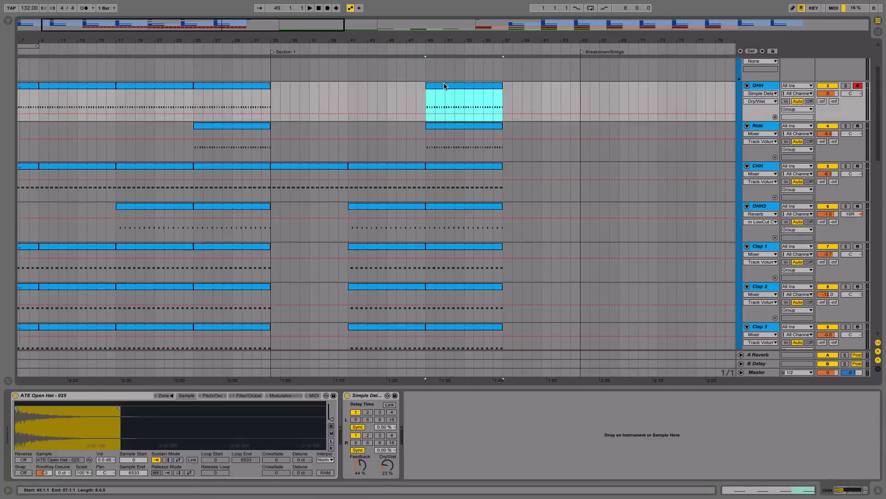
{"action": "left_click", "coordinate": [350, 98]}
{"action": "key", "text": "ctrl+v"}
{"action": "key", "text": "space"}
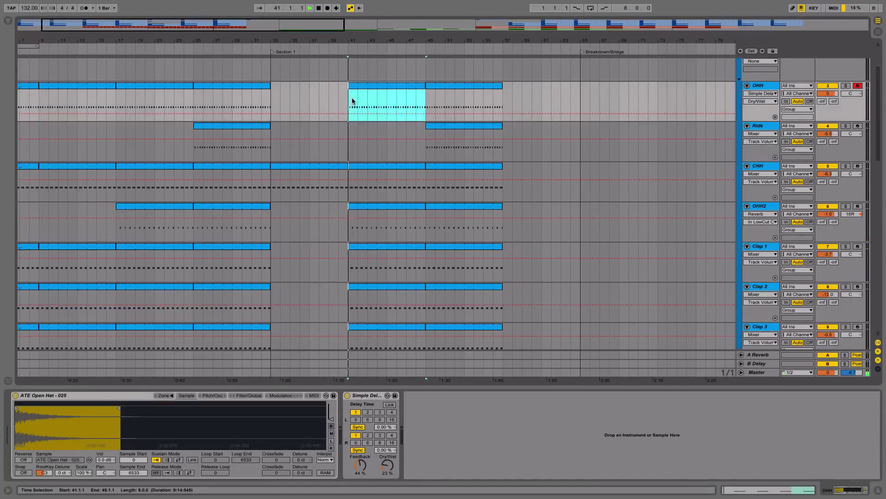
- Shorten the Kick clip that starts at bar 41 so it ends at bar 48, and play the transition
{"action": "scroll", "coordinate": [412, 177], "scroll_direction": "up", "scroll_amount": 2}
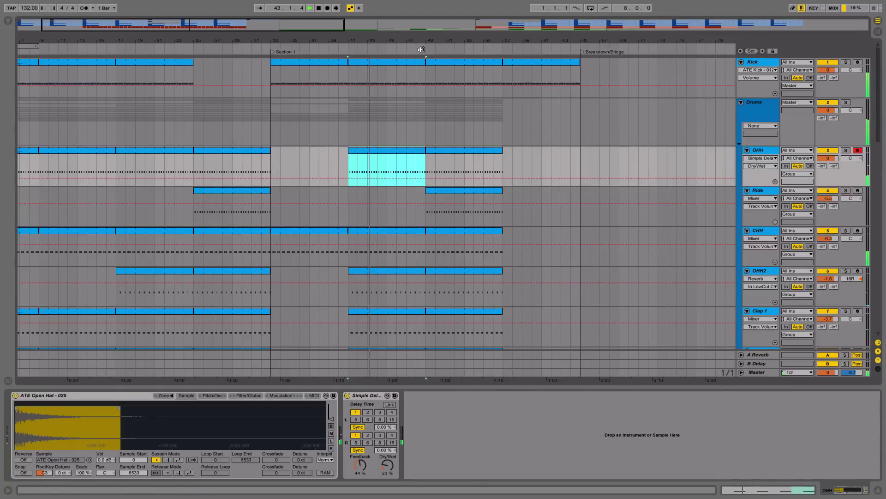
{"action": "left_click", "coordinate": [424, 74]}
{"action": "left_click_drag", "start_coordinate": [425, 74], "coordinate": [416, 74]}
{"action": "left_click", "coordinate": [417, 48]}
{"action": "key", "text": "minus"}
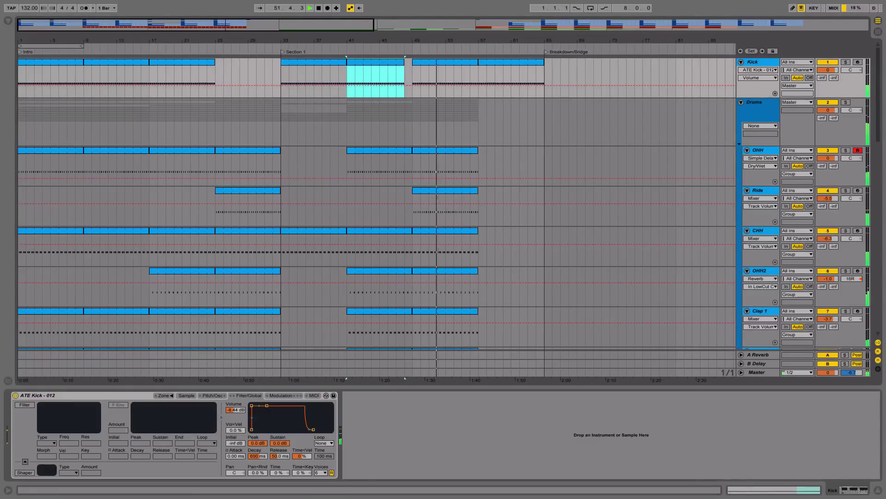
- Examine the whole arrangement and play its second half from about bar 157, from bar 121 and from the Outro
{"action": "left_click_drag", "start_coordinate": [374, 26], "coordinate": [614, 27]}
{"action": "scroll", "coordinate": [604, 219], "scroll_direction": "down", "scroll_amount": 5}
{"action": "scroll", "coordinate": [502, 195], "scroll_direction": "up", "scroll_amount": 5}
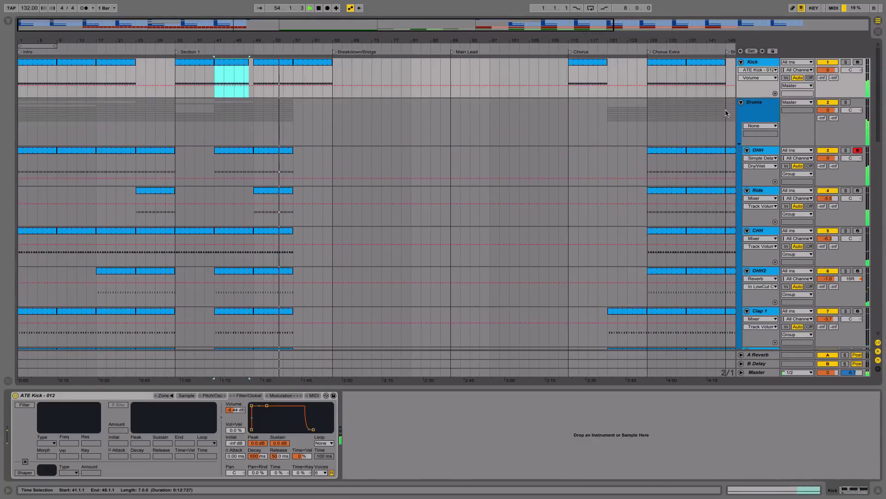
{"action": "key", "text": "space"}
{"action": "left_click_drag", "start_coordinate": [309, 25], "coordinate": [310, 13]}
{"action": "scroll", "coordinate": [562, 206], "scroll_direction": "down", "scroll_amount": 5}
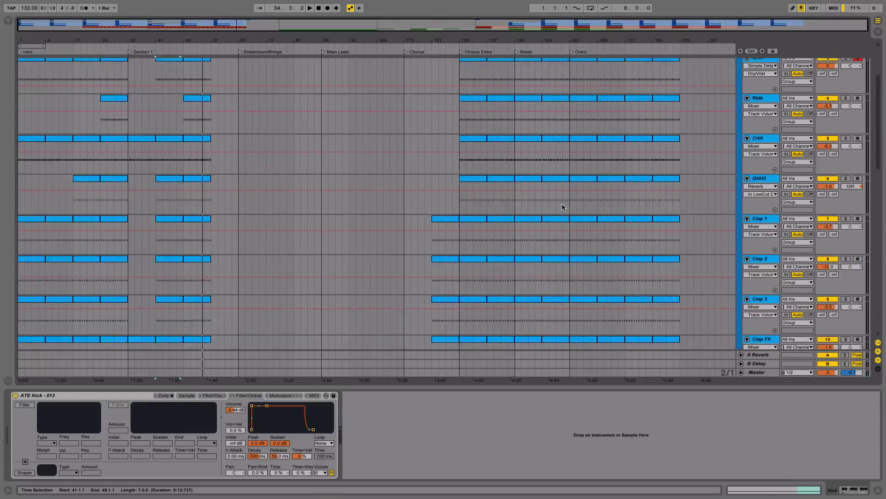
{"action": "left_click", "coordinate": [559, 68]}
{"action": "scroll", "coordinate": [558, 195], "scroll_direction": "down", "scroll_amount": 4}
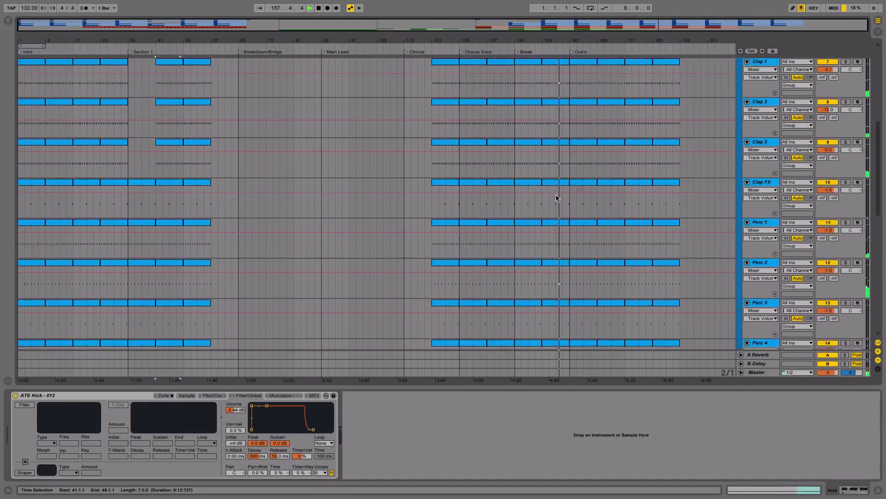
{"action": "left_click", "coordinate": [428, 48]}
{"action": "scroll", "coordinate": [467, 177], "scroll_direction": "up", "scroll_amount": 5}
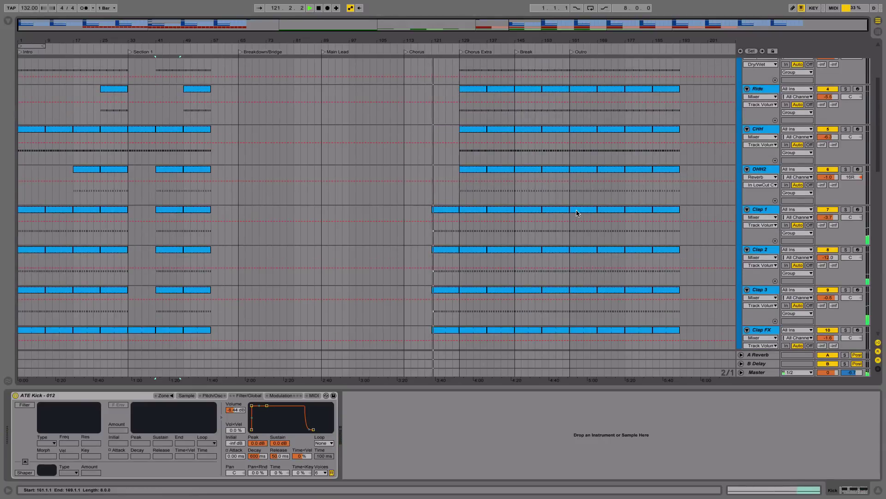
{"action": "scroll", "coordinate": [576, 214], "scroll_direction": "up", "scroll_amount": 3}
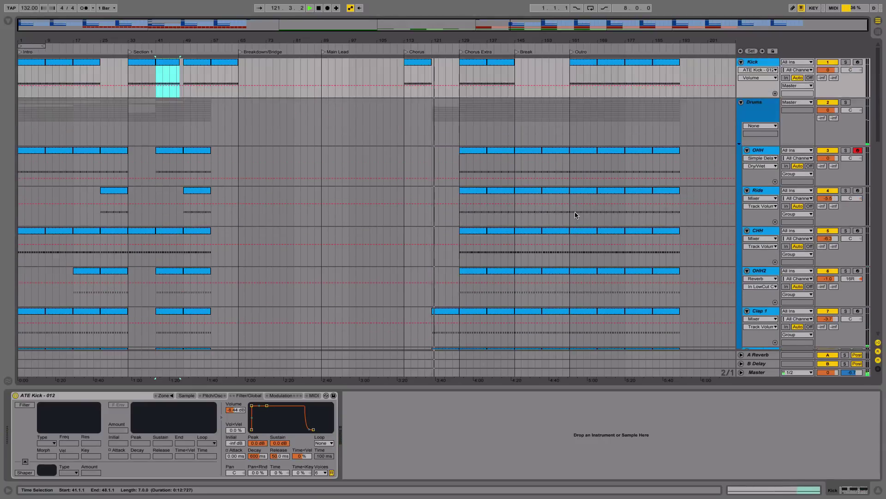
{"action": "left_click", "coordinate": [573, 52]}
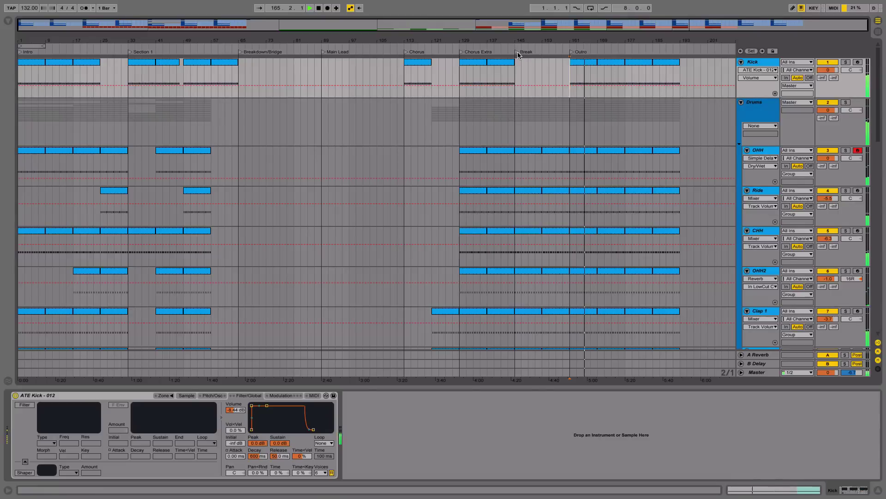
- Play the Break from bar 145, and delete the Ride clips from bar 145 to 153 and from bar 177 to 193
{"action": "left_click", "coordinate": [533, 191]}
{"action": "key", "text": "space"}
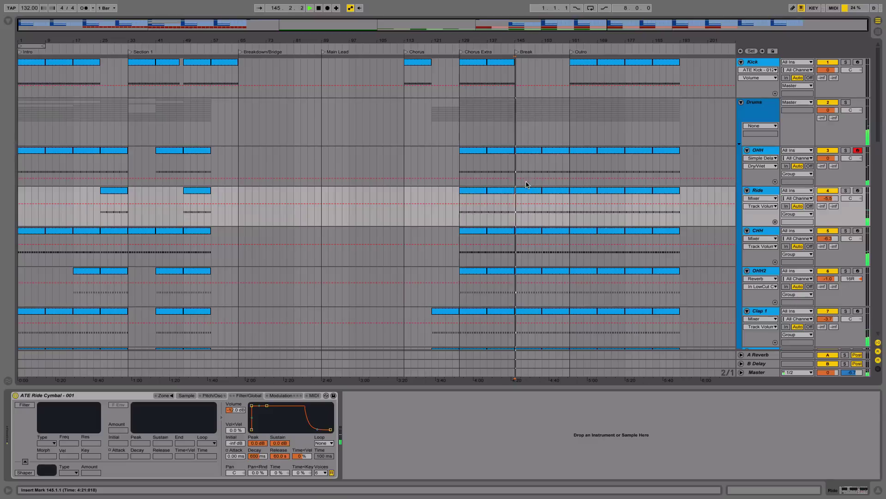
{"action": "left_click", "coordinate": [536, 193]}
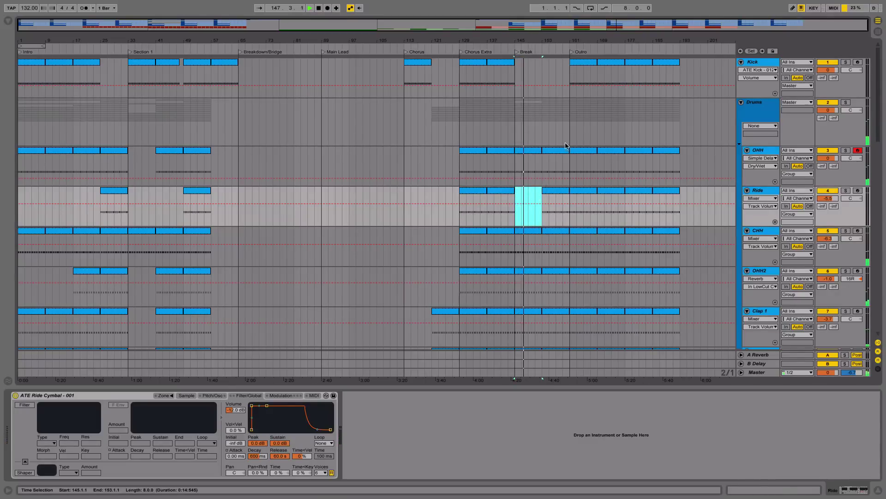
{"action": "left_click_drag", "start_coordinate": [626, 220], "coordinate": [679, 220]}
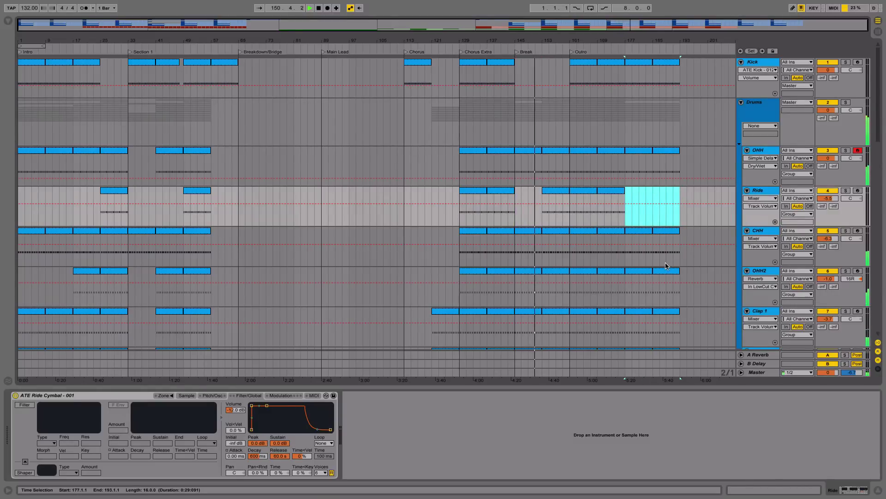
- Duplicate the Kick and Drums clips of bars 177 to 193 into bars 193 to 209
{"action": "scroll", "coordinate": [666, 265], "scroll_direction": "down", "scroll_amount": 1}
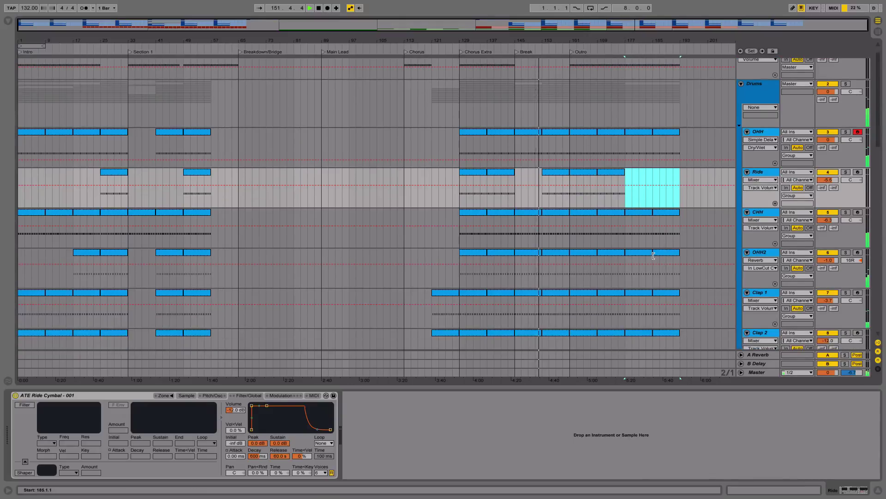
{"action": "scroll", "coordinate": [651, 254], "scroll_direction": "down", "scroll_amount": 20}
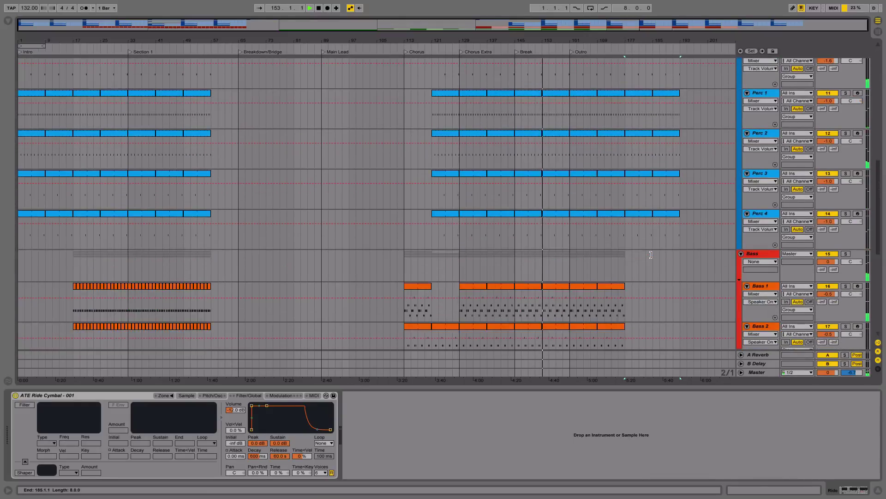
{"action": "scroll", "coordinate": [650, 254], "scroll_direction": "up", "scroll_amount": 20}
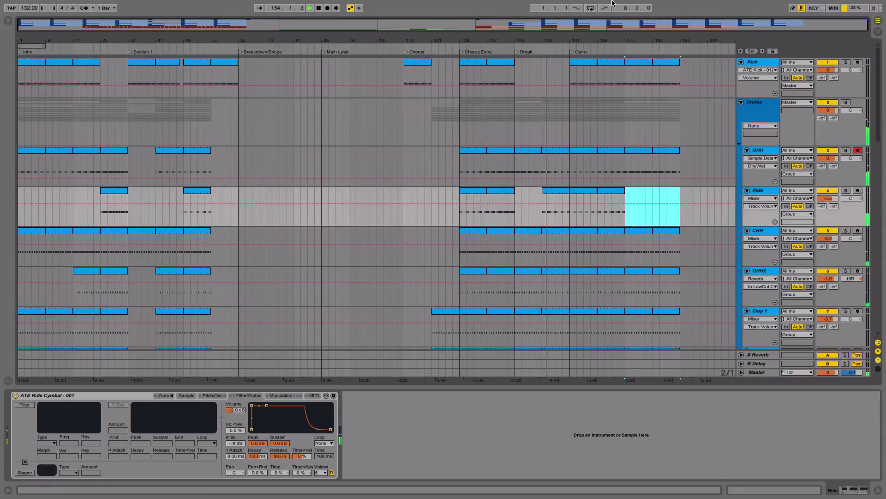
{"action": "left_click_drag", "start_coordinate": [626, 79], "coordinate": [680, 344]}
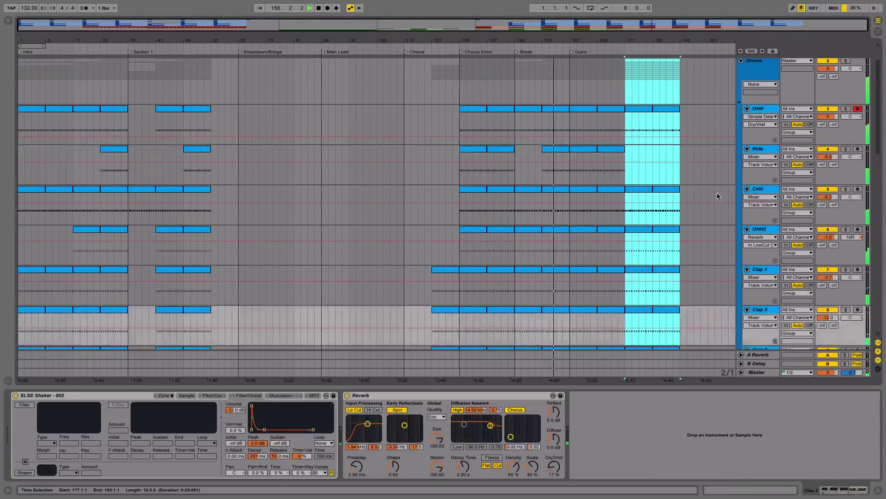
{"action": "scroll", "coordinate": [716, 195], "scroll_direction": "up", "scroll_amount": 2}
{"action": "left_click", "coordinate": [742, 103]}
{"action": "left_click_drag", "start_coordinate": [680, 115], "coordinate": [626, 82]}
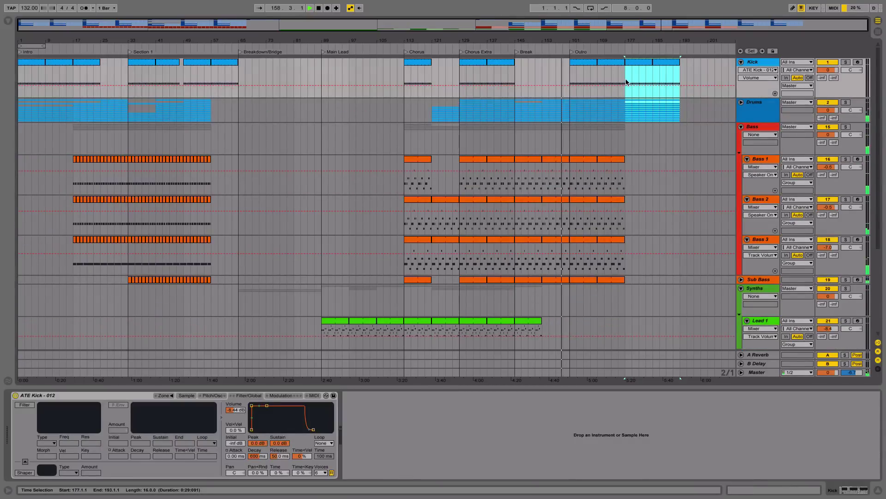
{"action": "key", "text": "ctrl+d"}
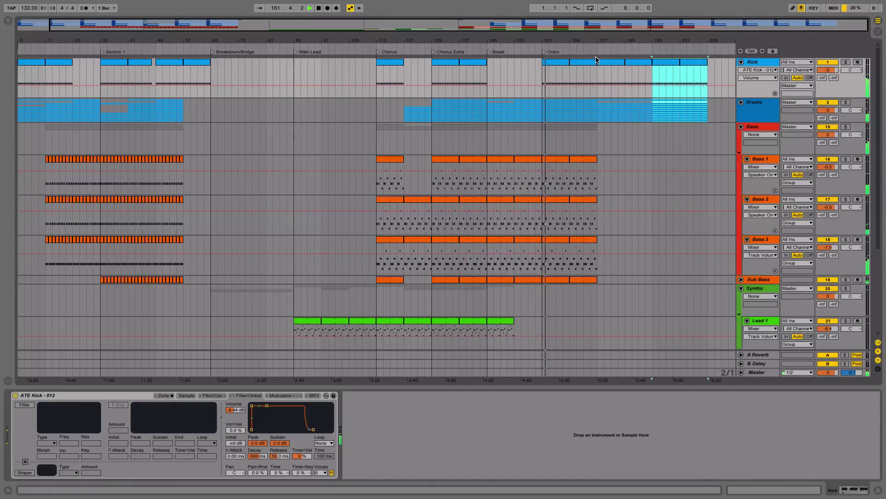
- Play the Outro from bar 177 and delete the OHH clip from bar 185 to 193
{"action": "left_click", "coordinate": [741, 102]}
{"action": "left_click", "coordinate": [593, 50]}
{"action": "scroll", "coordinate": [679, 261], "scroll_direction": "down", "scroll_amount": 3}
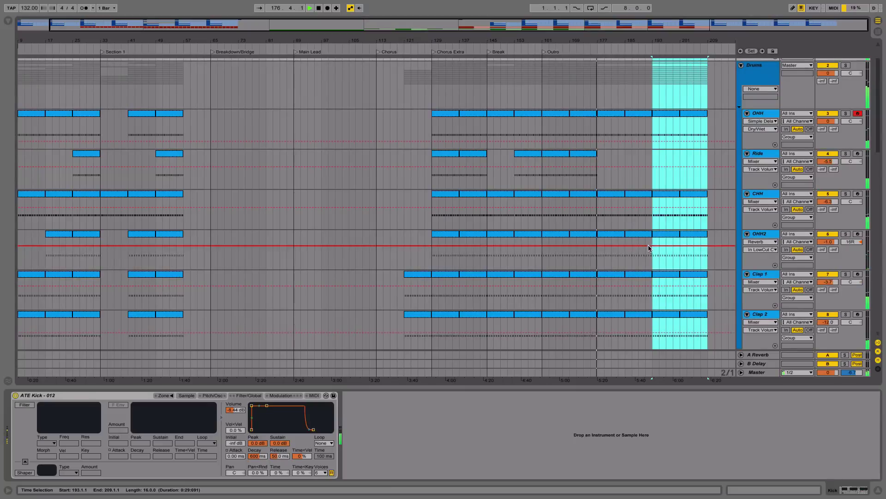
{"action": "scroll", "coordinate": [647, 233], "scroll_direction": "down", "scroll_amount": 1}
{"action": "scroll", "coordinate": [645, 232], "scroll_direction": "down", "scroll_amount": 3}
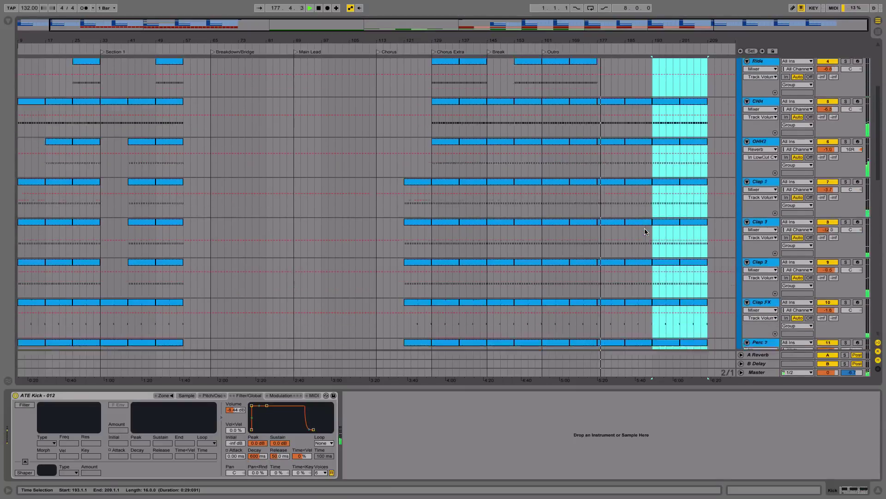
{"action": "scroll", "coordinate": [645, 232], "scroll_direction": "up", "scroll_amount": 2}
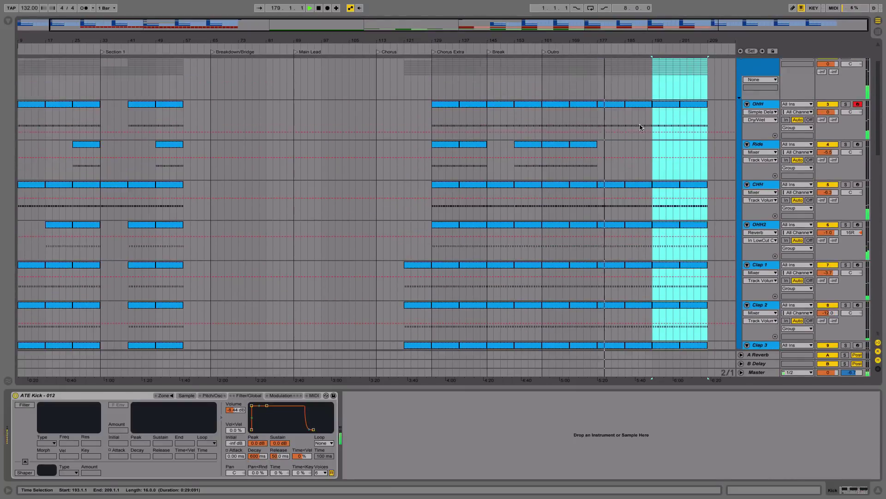
{"action": "left_click", "coordinate": [642, 105]}
{"action": "key", "text": "Delete"}
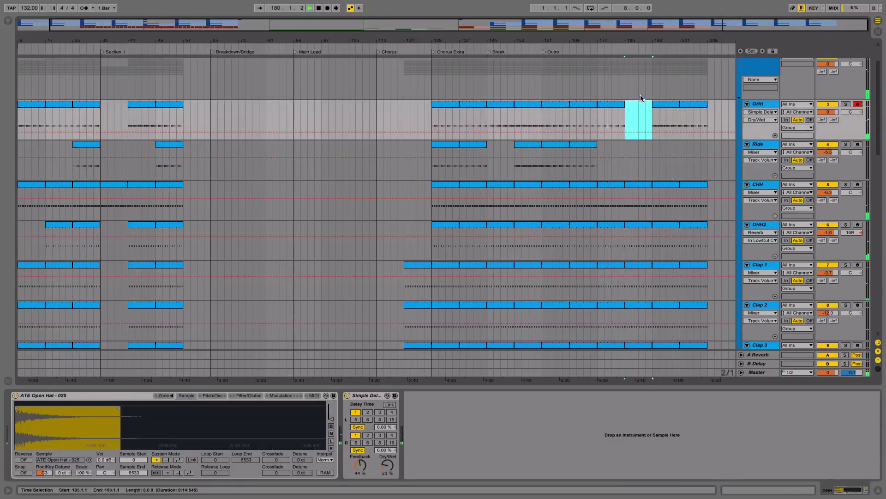
- Delete the duplicated Kick and Drums clips from bar 193 to 209 and stop playback
{"action": "key", "text": "minus"}
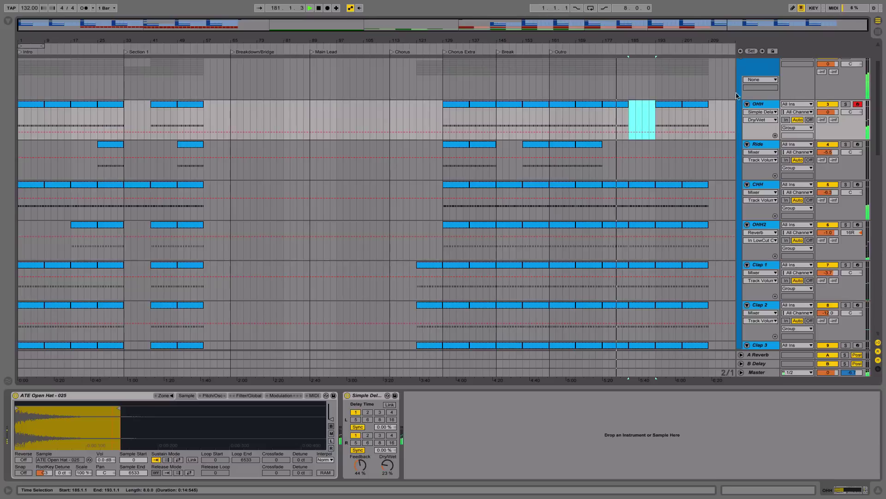
{"action": "scroll", "coordinate": [670, 122], "scroll_direction": "up", "scroll_amount": 1}
{"action": "key", "text": "Left"}
{"action": "scroll", "coordinate": [692, 119], "scroll_direction": "up", "scroll_amount": 1}
{"action": "scroll", "coordinate": [699, 118], "scroll_direction": "up", "scroll_amount": 1}
{"action": "left_click_drag", "start_coordinate": [709, 74], "coordinate": [658, 80]}
{"action": "key", "text": "space"}
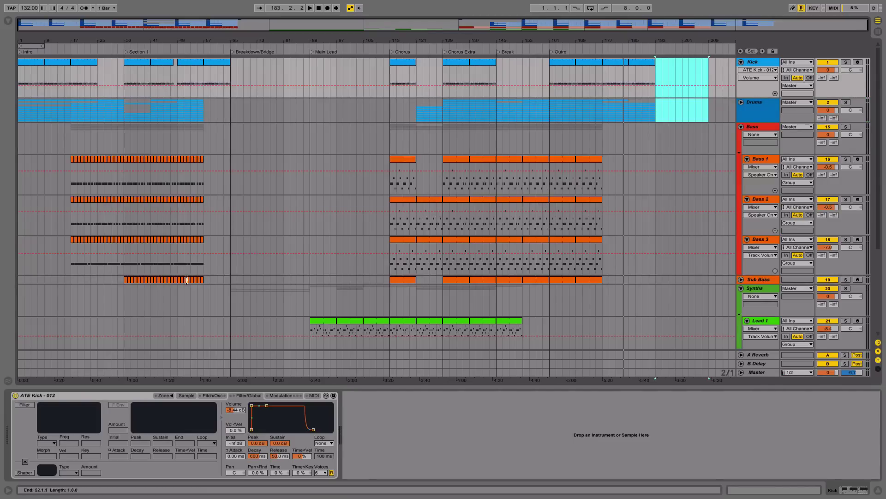
- Copy the Bass 1, Bass 2 and Bass 3 clips of bars 17 to 49 over bars 145 to 177
{"action": "left_click_drag", "start_coordinate": [204, 185], "coordinate": [82, 267]}
{"action": "left_click_drag", "start_coordinate": [94, 184], "coordinate": [177, 249]}
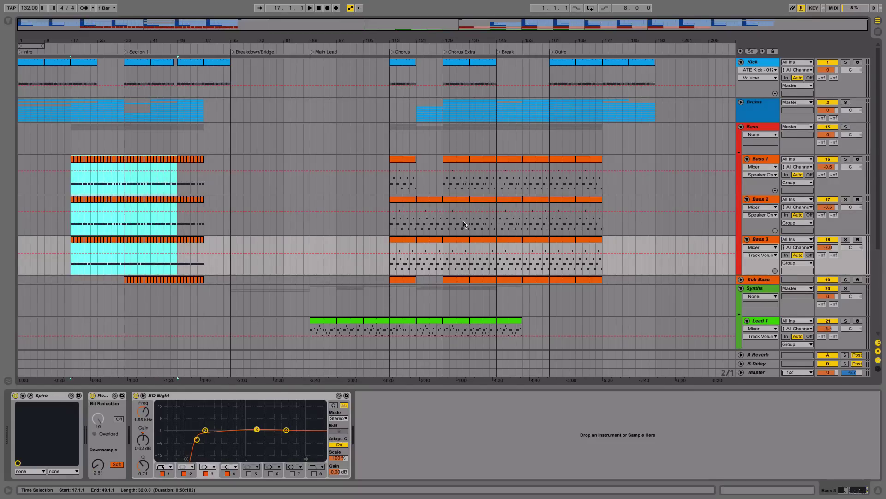
{"action": "left_click", "coordinate": [497, 178]}
{"action": "key", "text": "ctrl+v"}
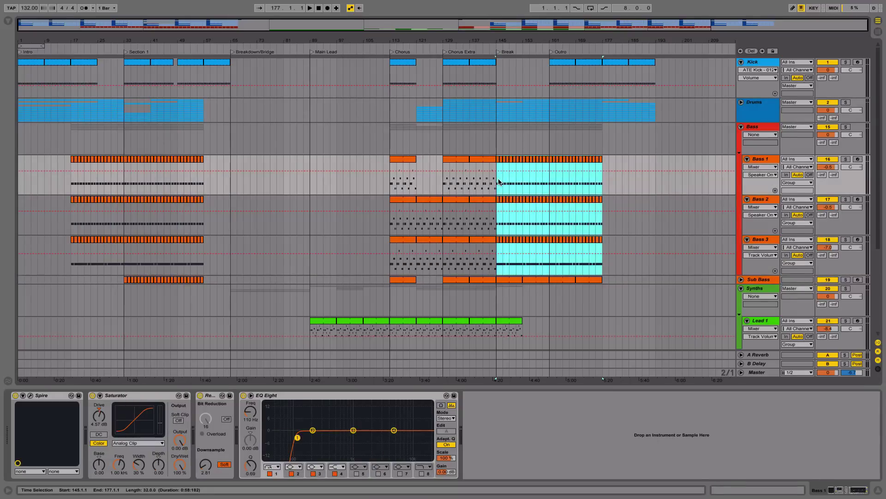
- Copy the Sub Bass clips of bars 33 to 49 to the Outro at bar 161 and play from there
{"action": "left_click", "coordinate": [741, 280]}
{"action": "left_click_drag", "start_coordinate": [204, 306], "coordinate": [126, 310]}
{"action": "left_click_drag", "start_coordinate": [180, 313], "coordinate": [122, 314]}
{"action": "left_click", "coordinate": [183, 318]}
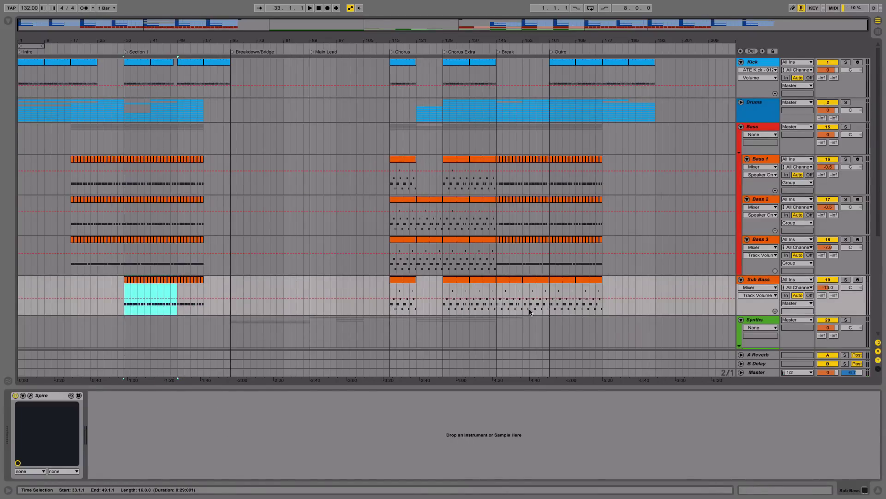
{"action": "left_click", "coordinate": [549, 310]}
{"action": "key", "text": "ctrl+v"}
{"action": "key", "text": "space"}
- Delete the Sub Bass clips in the Break, from bar 145 to 161
{"action": "left_click_drag", "start_coordinate": [549, 300], "coordinate": [498, 312]}
{"action": "key", "text": "Delete"}
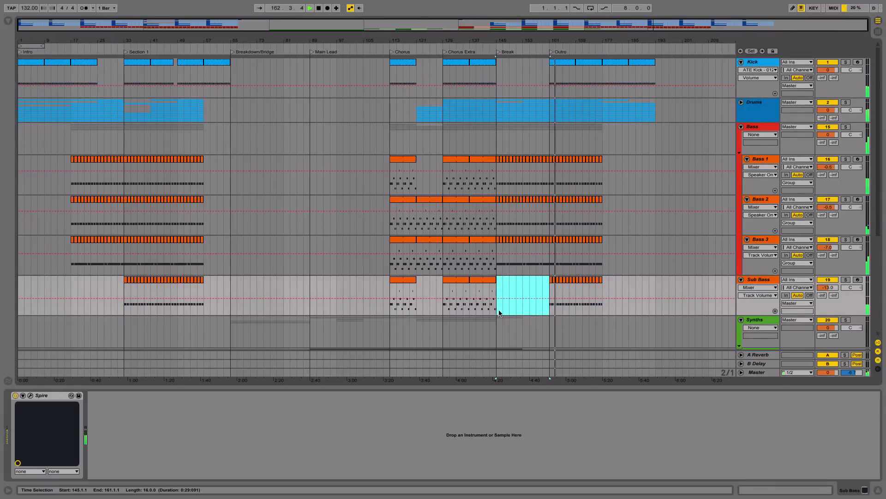
{"action": "scroll", "coordinate": [499, 314], "scroll_direction": "down", "scroll_amount": 1}
{"action": "scroll", "coordinate": [499, 313], "scroll_direction": "down", "scroll_amount": 5}
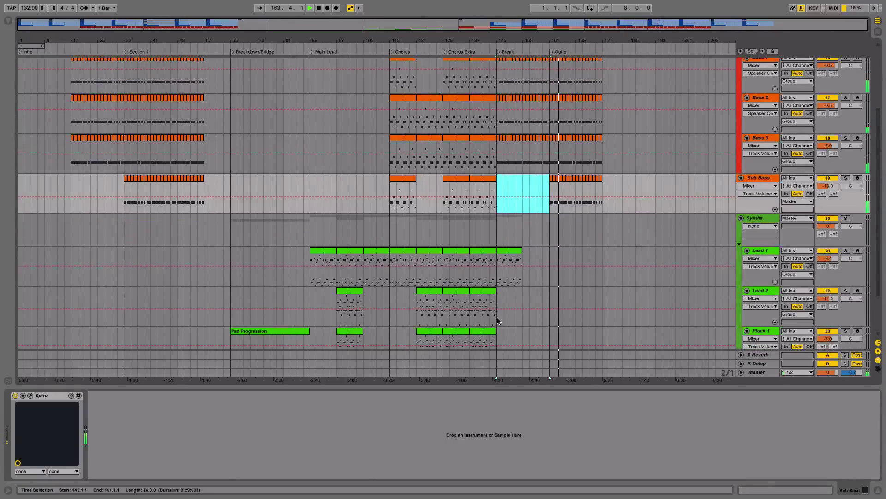
- Stop playback, then expand the Drums group and look over its clips across the arrangement
{"action": "scroll", "coordinate": [499, 318], "scroll_direction": "down", "scroll_amount": 3}
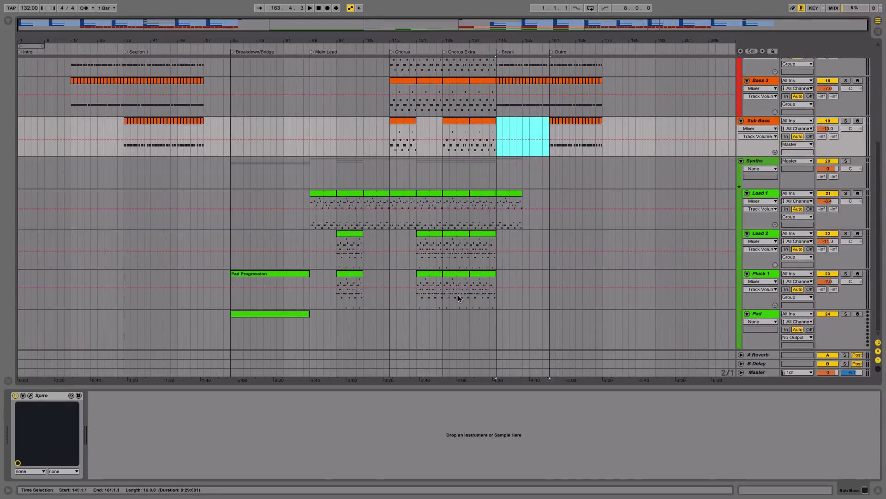
{"action": "key", "text": "plus"}
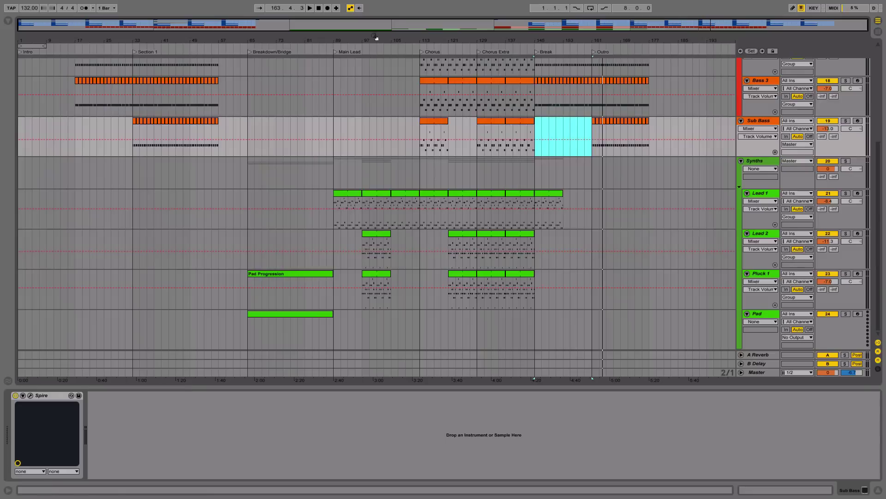
{"action": "scroll", "coordinate": [323, 265], "scroll_direction": "up", "scroll_amount": 8}
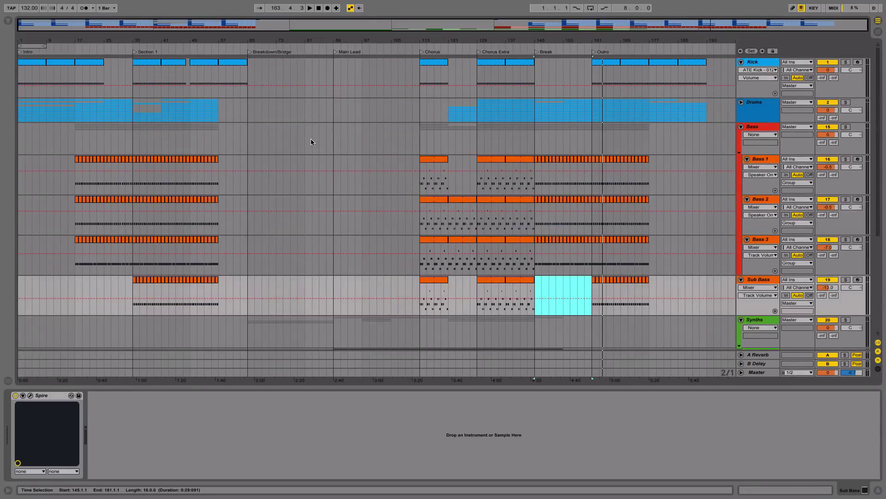
{"action": "left_click", "coordinate": [740, 102]}
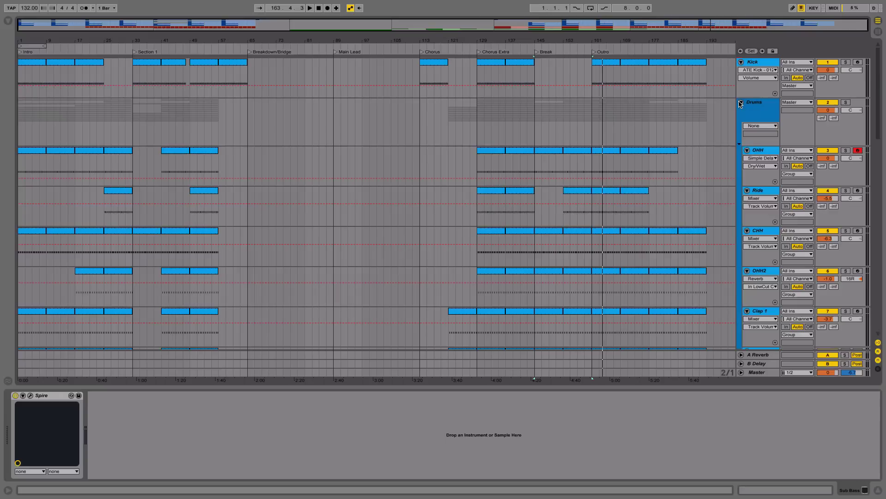
{"action": "scroll", "coordinate": [320, 201], "scroll_direction": "down", "scroll_amount": 2}
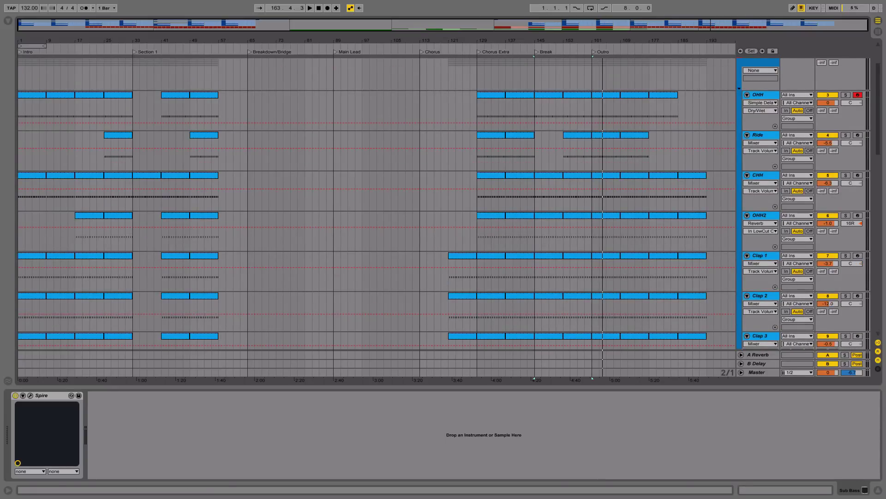
{"action": "scroll", "coordinate": [352, 145], "scroll_direction": "down", "scroll_amount": 4}
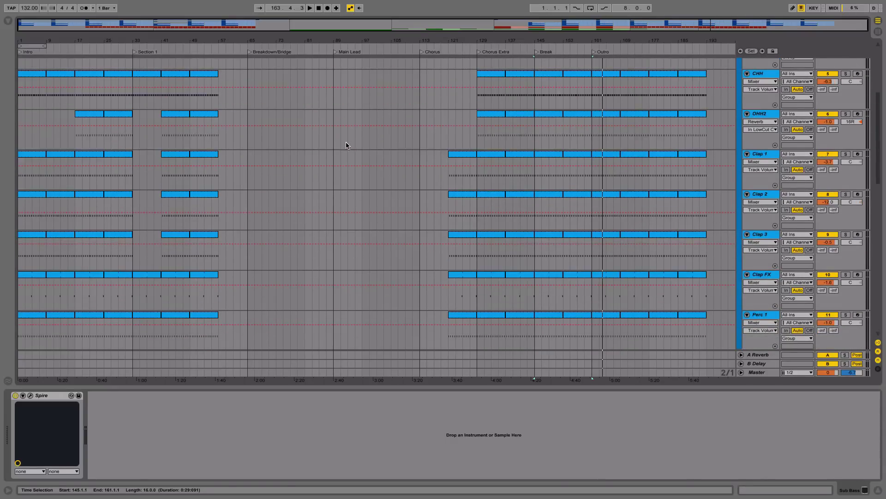
{"action": "scroll", "coordinate": [349, 152], "scroll_direction": "up", "scroll_amount": 6}
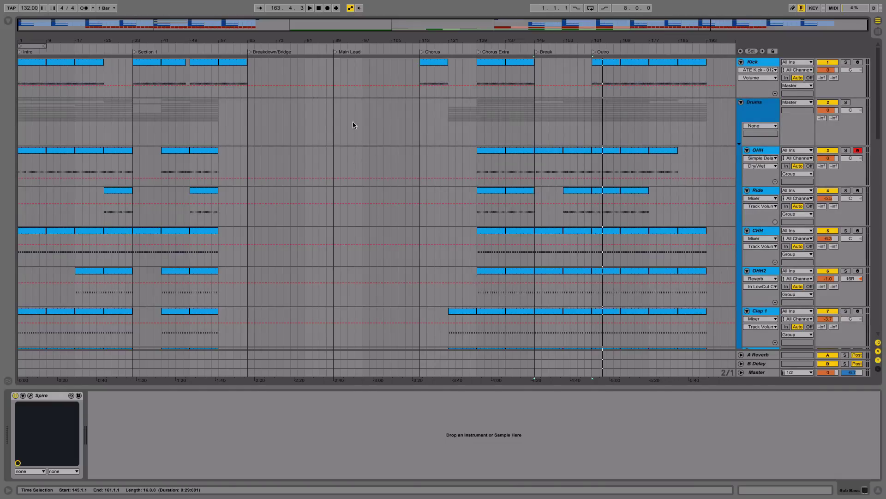
- Shorten the Section 1 Kick clip that starts at bar 49 so it ends at bar 56
{"action": "mouse_move", "coordinate": [219, 52]}
{"action": "left_mouse_down"}
{"action": "mouse_move", "coordinate": [247, 71]}
{"action": "mouse_move", "coordinate": [229, 65]}
{"action": "left_mouse_up"}
{"action": "left_click", "coordinate": [252, 65]}
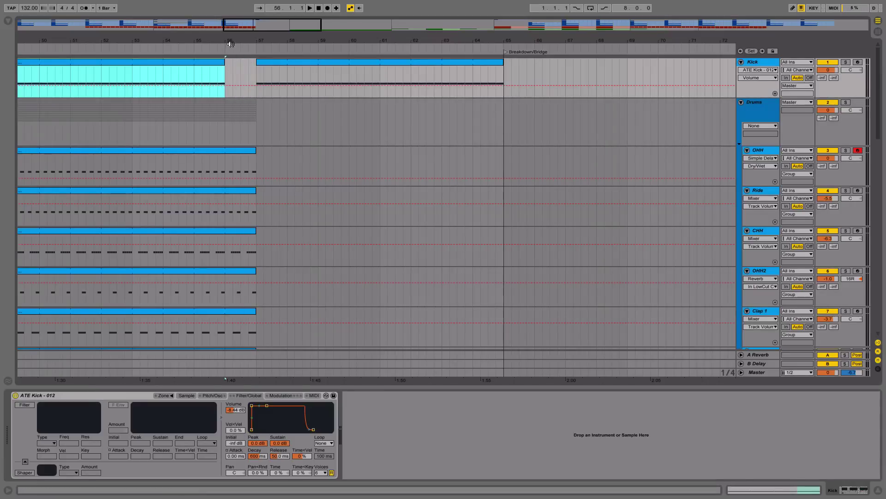
{"action": "key", "text": "minus"}
{"action": "key", "text": "minus"}
{"action": "key", "text": "minus"}
- Trim the Kick clips starting at bars 9 and 169 to end at 16.4.1 and 176.3.1, then collapse the Drums group
{"action": "mouse_move", "coordinate": [87, 41]}
{"action": "left_mouse_down"}
{"action": "mouse_move", "coordinate": [128, 62]}
{"action": "mouse_move", "coordinate": [138, 41]}
{"action": "mouse_move", "coordinate": [79, 43]}
{"action": "left_mouse_up"}
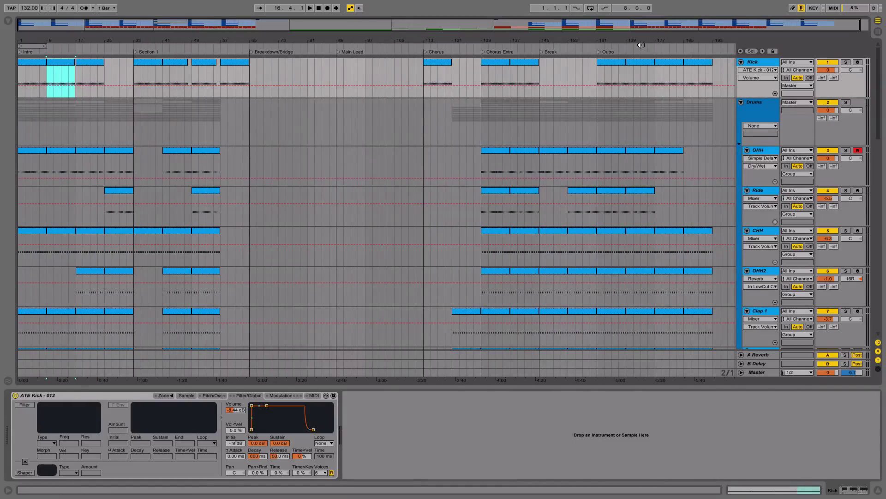
{"action": "left_click_drag", "start_coordinate": [663, 43], "coordinate": [620, 21]}
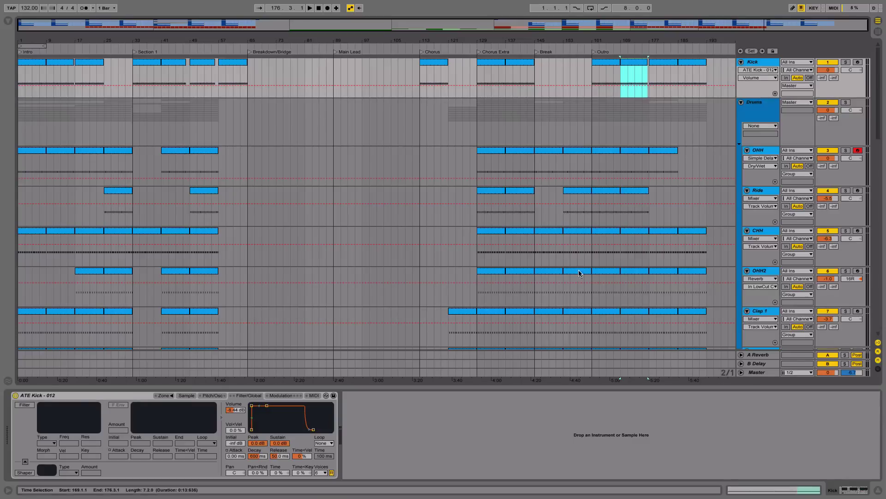
{"action": "left_click", "coordinate": [741, 102]}
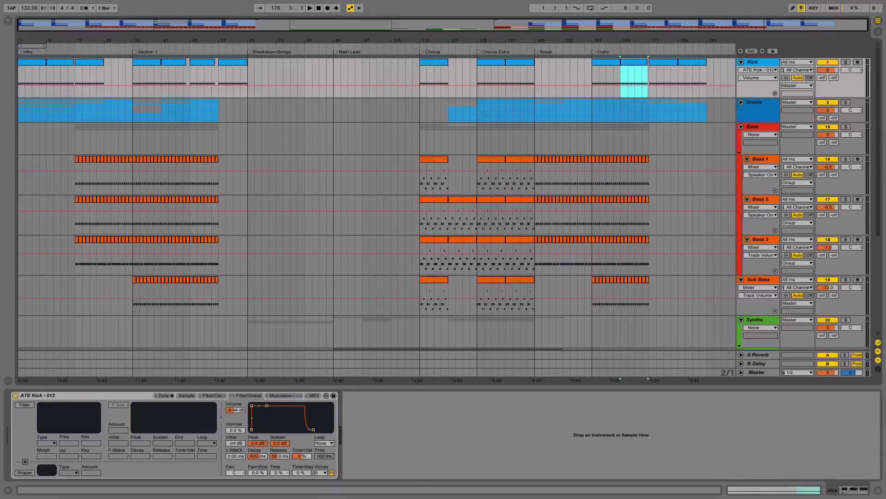
- Extend the Bass 1 clip at Chorus Extra back to bar 125 and audition Bass 2 soloed from bar 121
{"action": "left_click_drag", "start_coordinate": [477, 175], "coordinate": [462, 176]}
{"action": "left_click", "coordinate": [845, 199]}
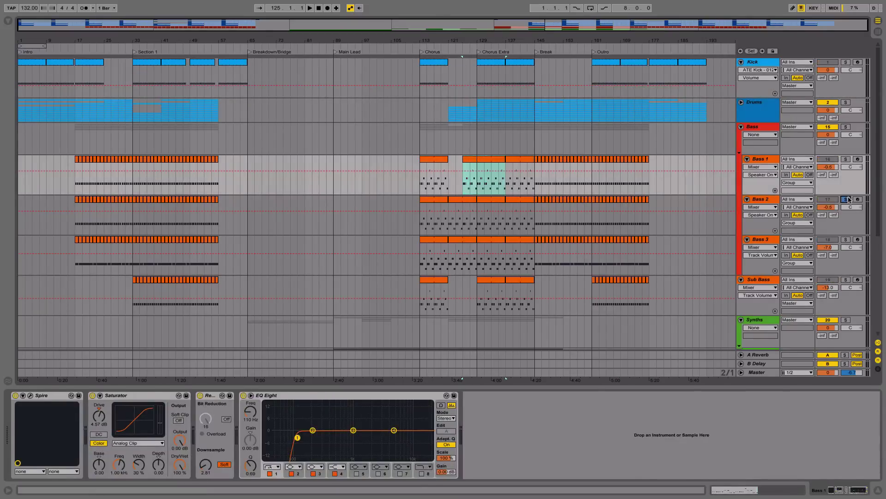
{"action": "left_click", "coordinate": [448, 53]}
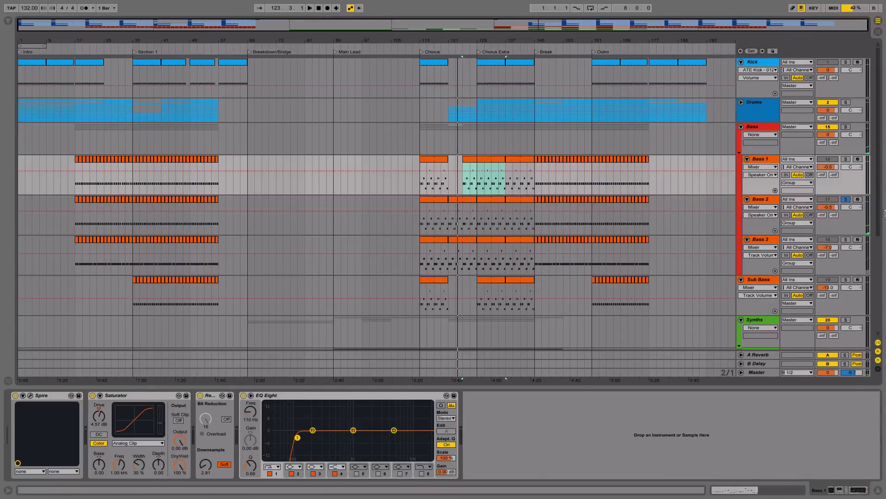
- Audition Bass 3 soloed, delete the Bass 2 clip between bars 121 and 129, and turn the solo off
{"action": "left_click", "coordinate": [847, 240]}
{"action": "key", "text": "space"}
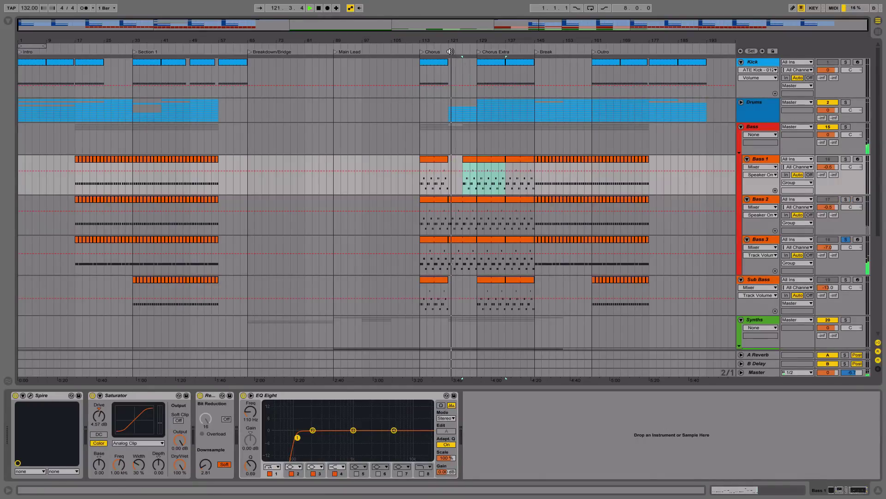
{"action": "left_click_drag", "start_coordinate": [453, 201], "coordinate": [463, 201]}
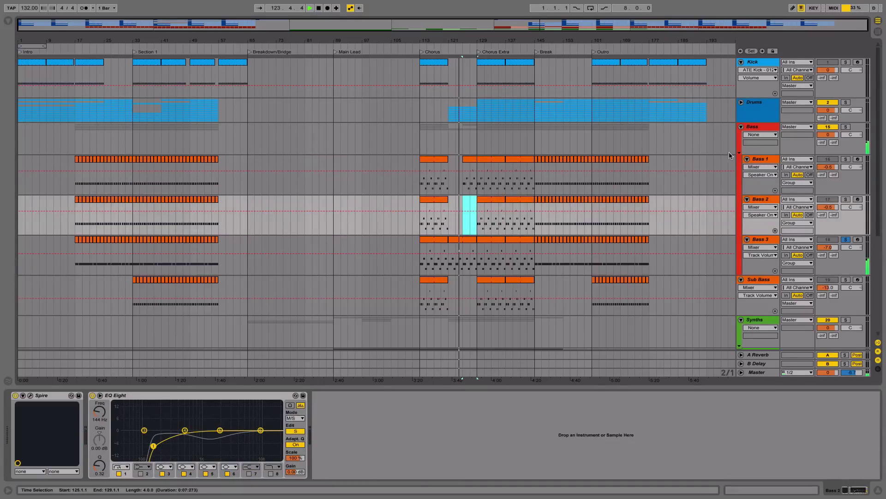
{"action": "left_click", "coordinate": [847, 240]}
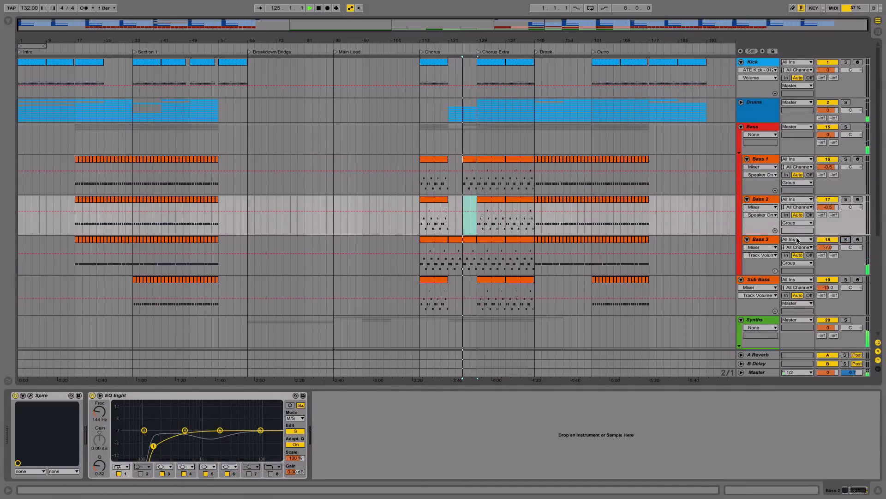
- Stop playback and collapse the Bass and Synths groups
{"action": "scroll", "coordinate": [533, 259], "scroll_direction": "down", "scroll_amount": 1}
{"action": "scroll", "coordinate": [534, 260], "scroll_direction": "down", "scroll_amount": 5}
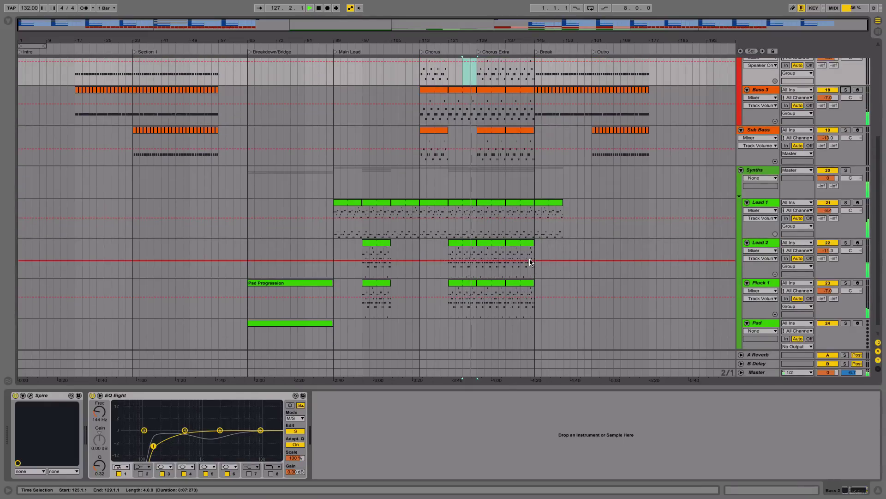
{"action": "scroll", "coordinate": [540, 245], "scroll_direction": "down", "scroll_amount": 1}
{"action": "scroll", "coordinate": [539, 241], "scroll_direction": "up", "scroll_amount": 4}
{"action": "scroll", "coordinate": [539, 242], "scroll_direction": "down", "scroll_amount": 3}
{"action": "scroll", "coordinate": [539, 242], "scroll_direction": "up", "scroll_amount": 4}
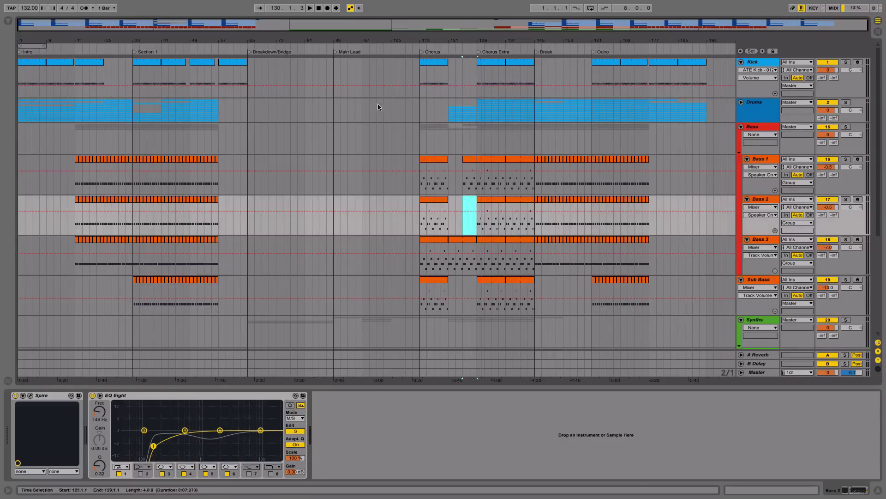
{"action": "left_click", "coordinate": [744, 127]}
{"action": "left_click", "coordinate": [742, 127]}
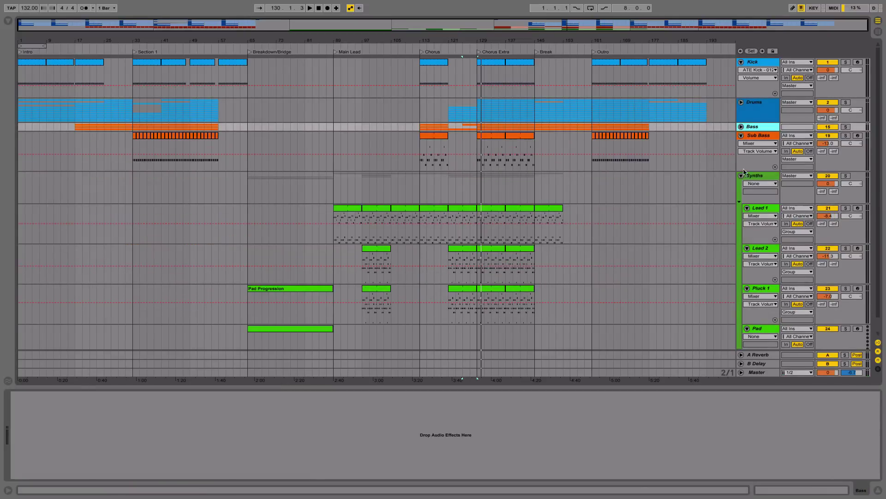
{"action": "left_click", "coordinate": [746, 178]}
{"action": "left_click", "coordinate": [742, 176]}
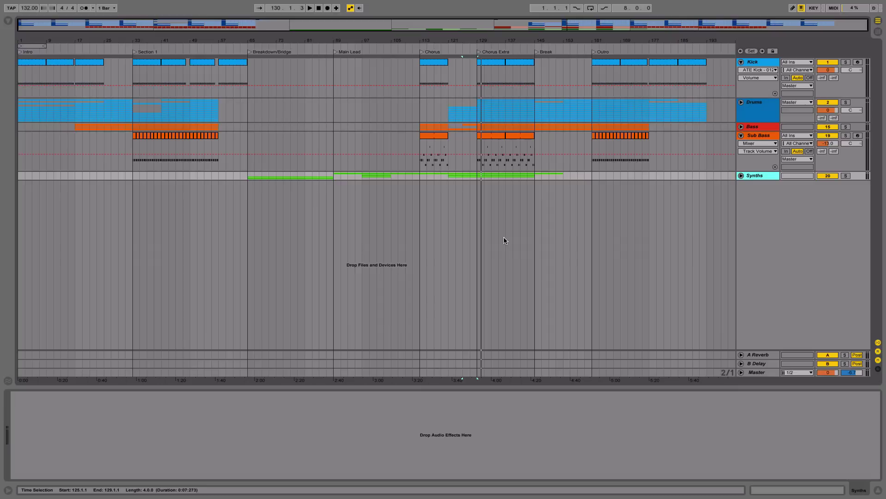
- Select the Sub Bass clip in the Chorus, expand the Synths group to review its clips, and collapse it again
{"action": "left_click", "coordinate": [444, 139]}
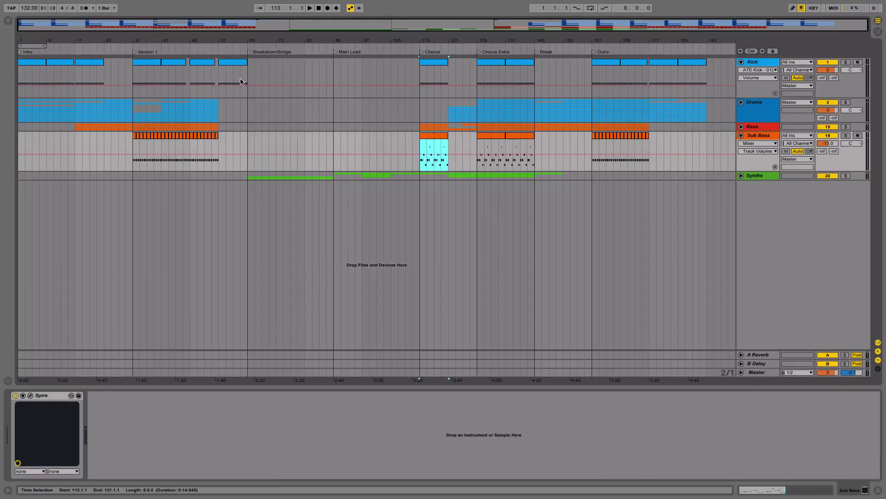
{"action": "left_click", "coordinate": [741, 176]}
{"action": "scroll", "coordinate": [431, 291], "scroll_direction": "down", "scroll_amount": 1}
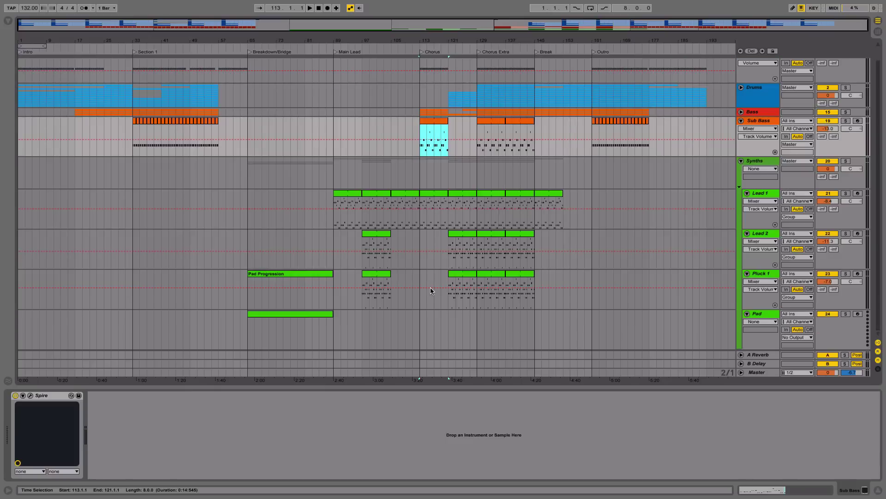
{"action": "scroll", "coordinate": [284, 230], "scroll_direction": "up", "scroll_amount": 1}
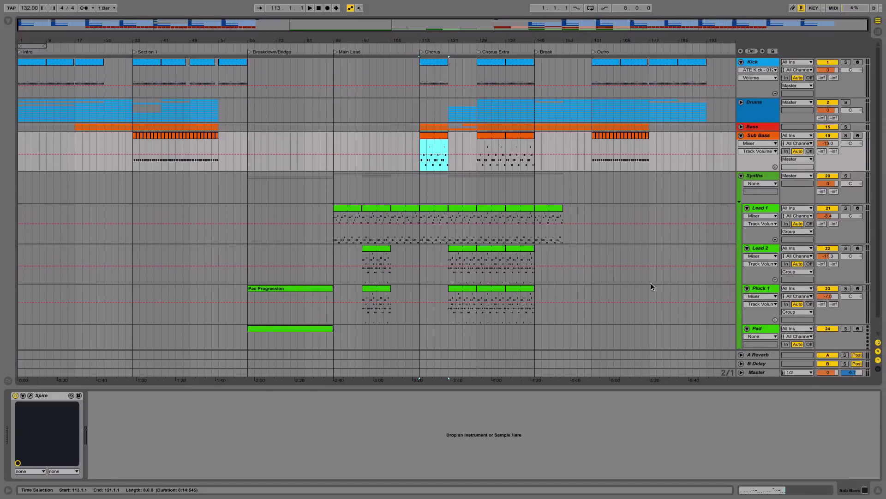
{"action": "left_click", "coordinate": [741, 177]}
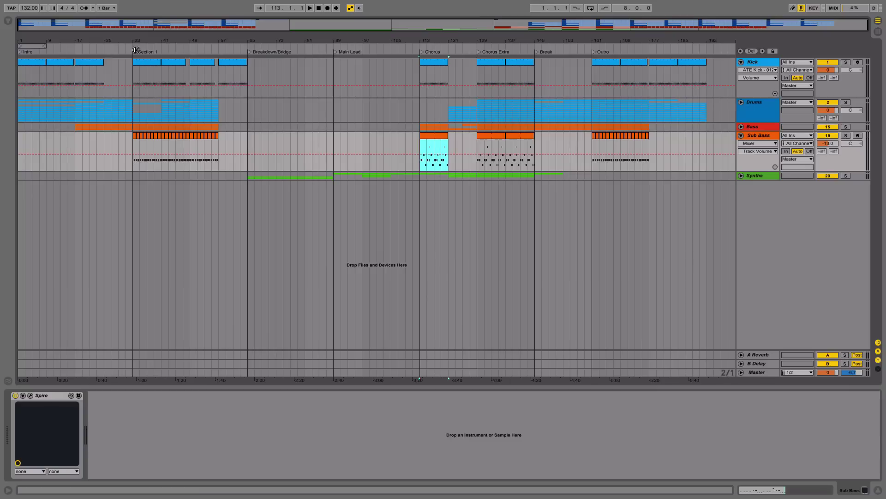